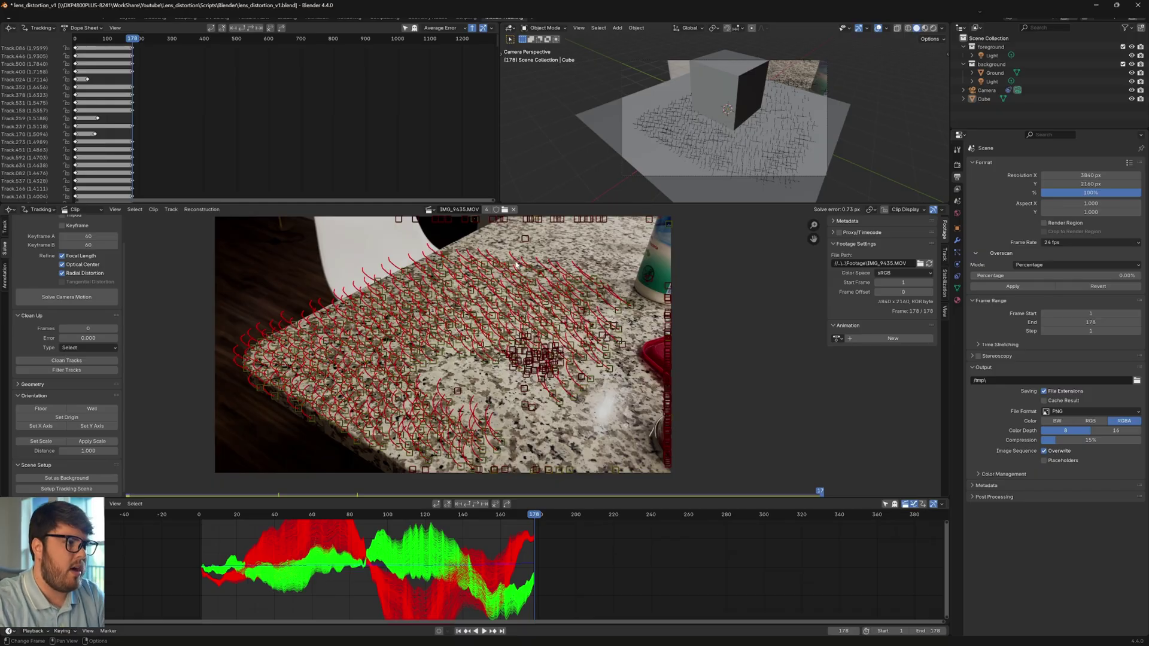
# Open the Layout workspace and view the scene through the camera.
pyautogui.moveTo(428, 498); pyautogui.dragTo(438, 521)
pyautogui.moveTo(555, 203); pyautogui.dragTo(569, 180)
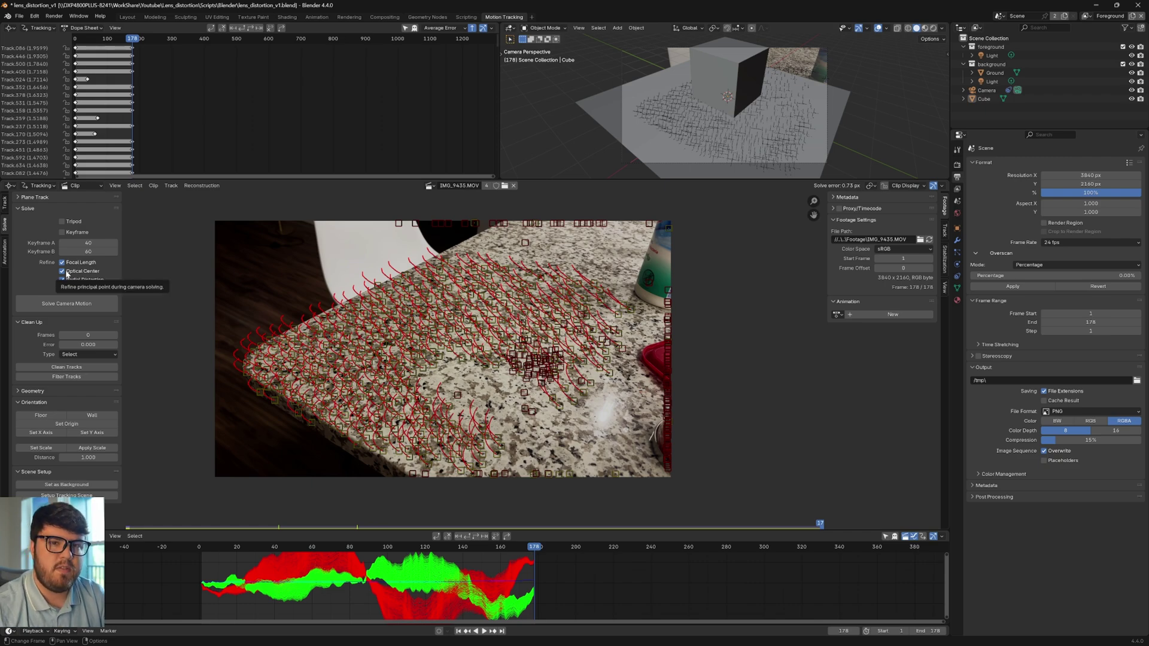
pyautogui.click(127, 17)
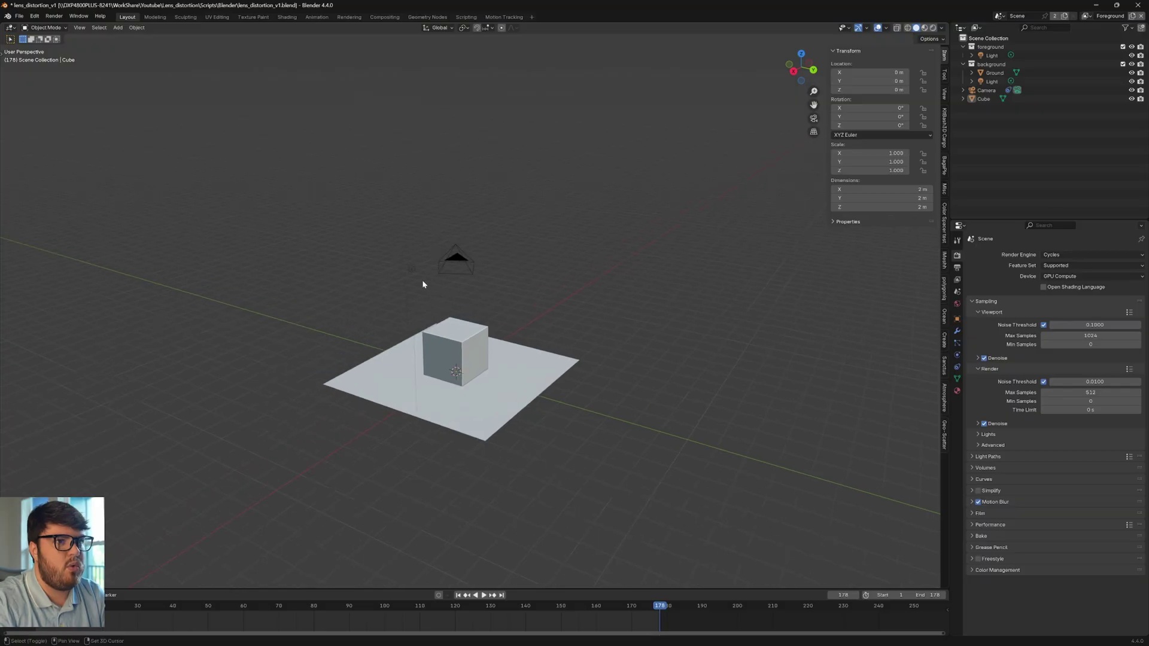
pyautogui.press('KP_0')
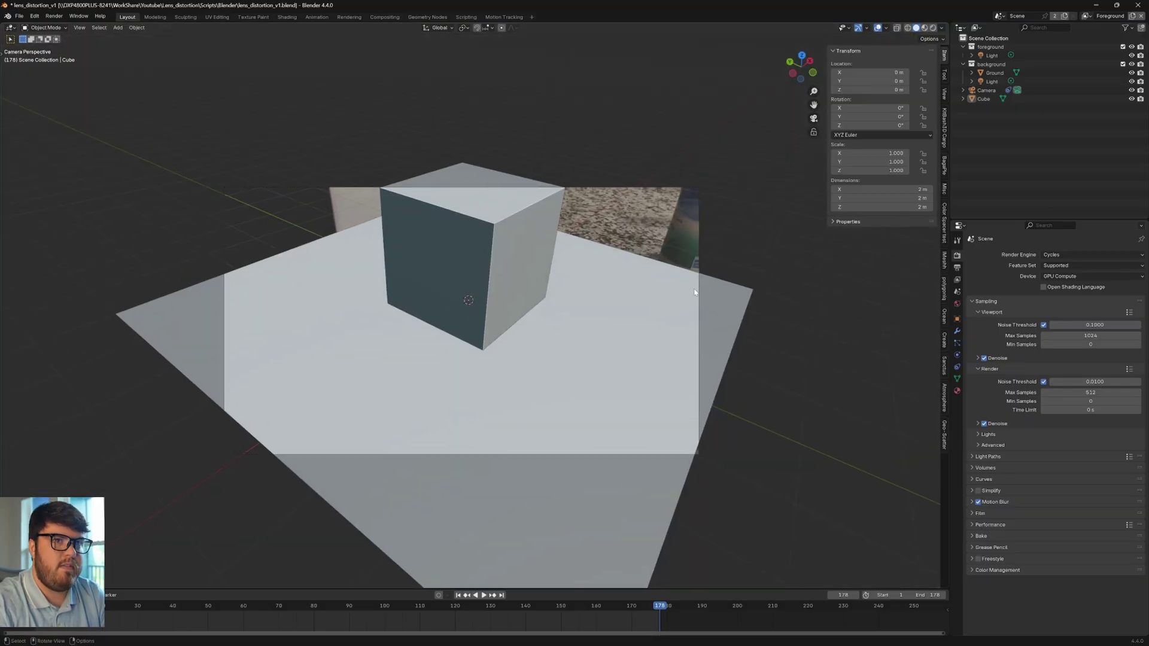
# Delete the foreground and background collections, the cube, the ground and the light, leaving only the camera in the scene.
pyautogui.click(992, 46)
pyautogui.press('x')
pyautogui.click(992, 48)
pyautogui.press('x')
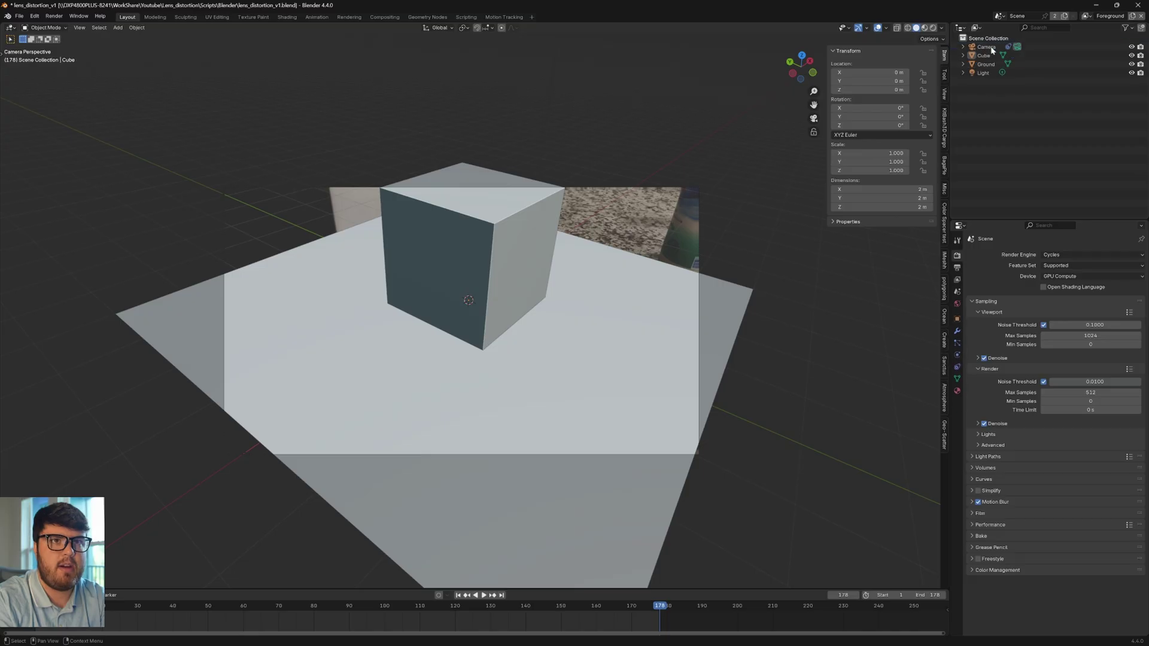
pyautogui.click(991, 56)
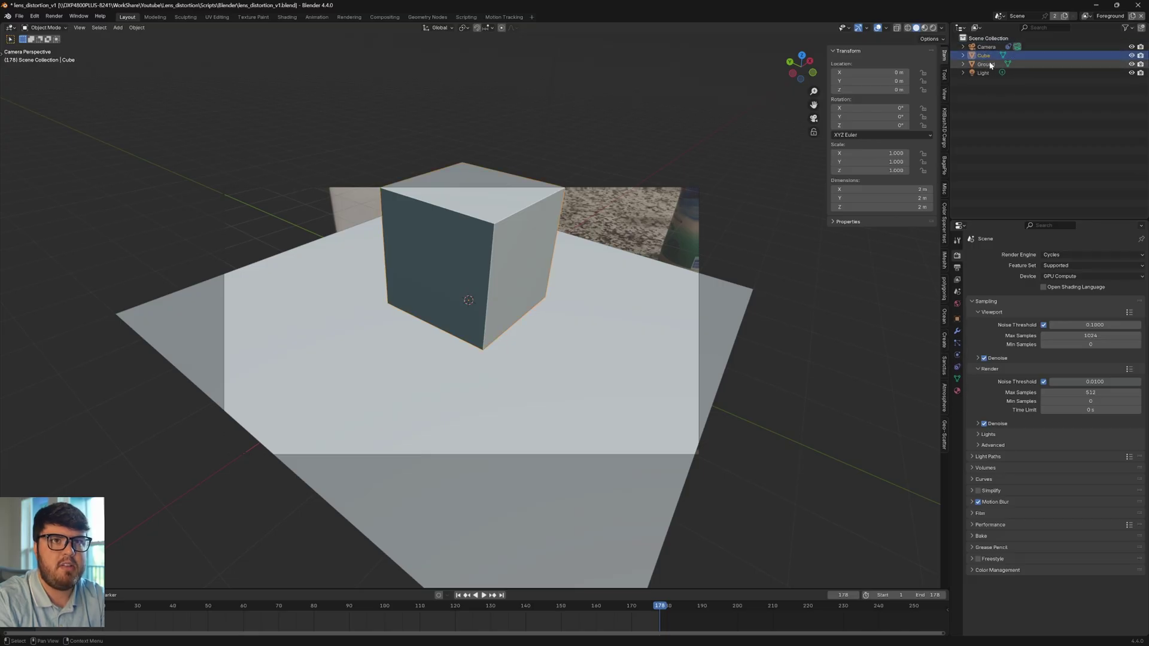
pyautogui.press('x')
pyautogui.click(991, 64)
pyautogui.press('x')
pyautogui.click(987, 56)
pyautogui.press('x')
# Set the opacity of the camera's IMG_9435.MOV background clip to 1.000.
pyautogui.click(986, 47)
pyautogui.click(958, 355)
pyautogui.click(1006, 387)
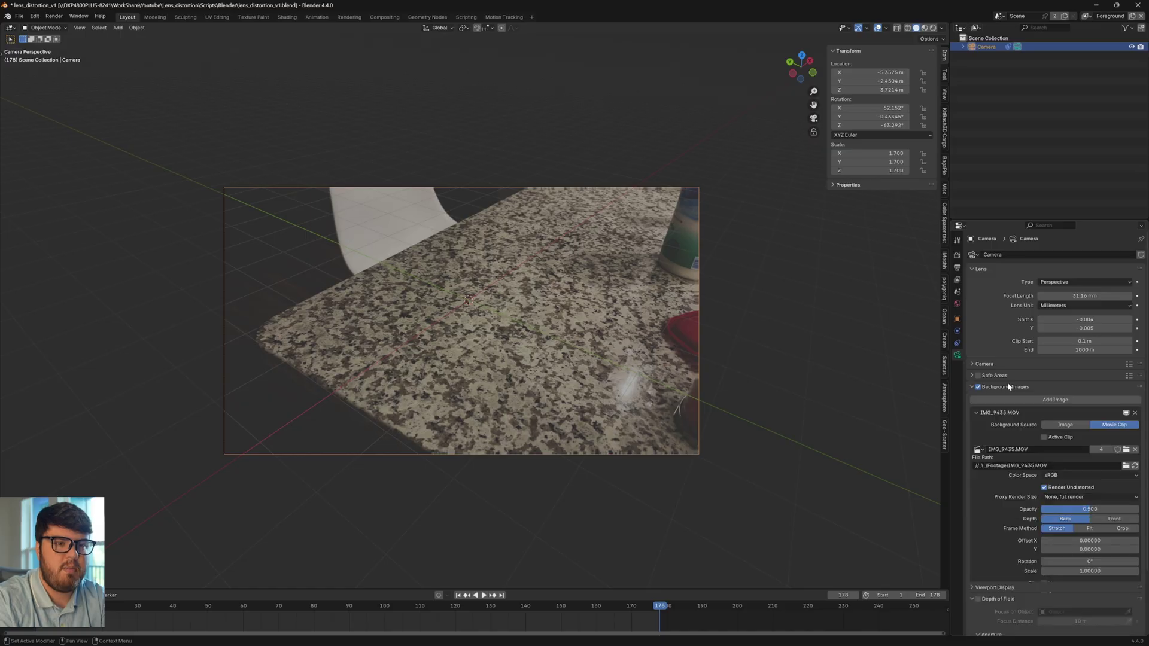
pyautogui.moveTo(1069, 509); pyautogui.dragTo(1125, 510)
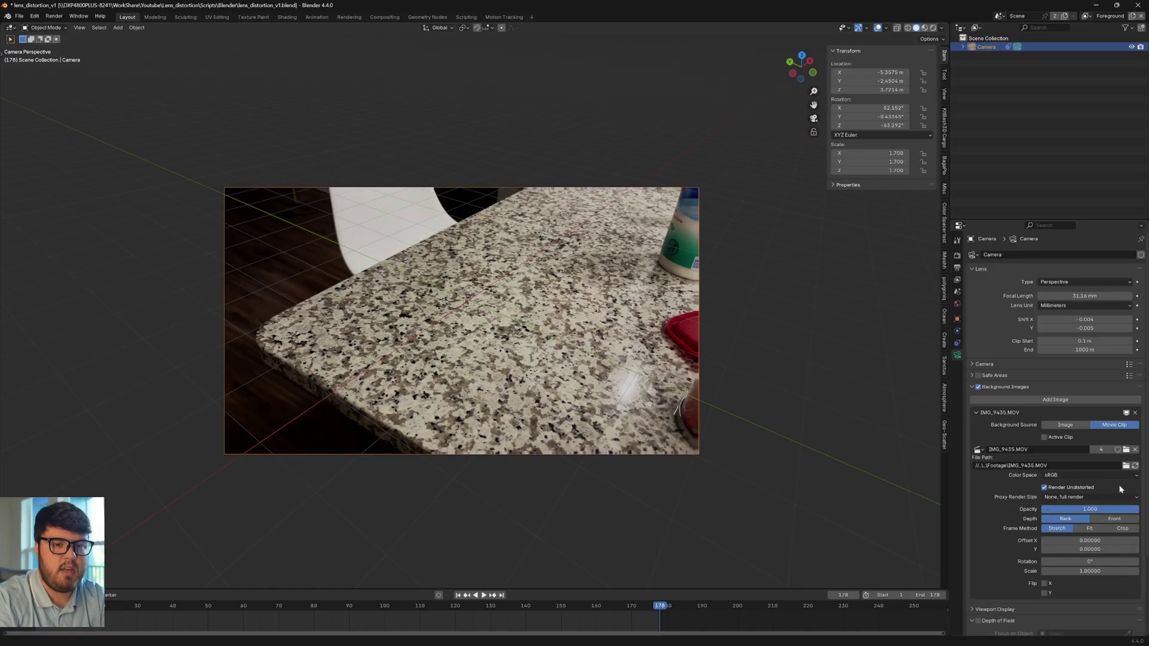
pyautogui.scroll(2, 417, 302)
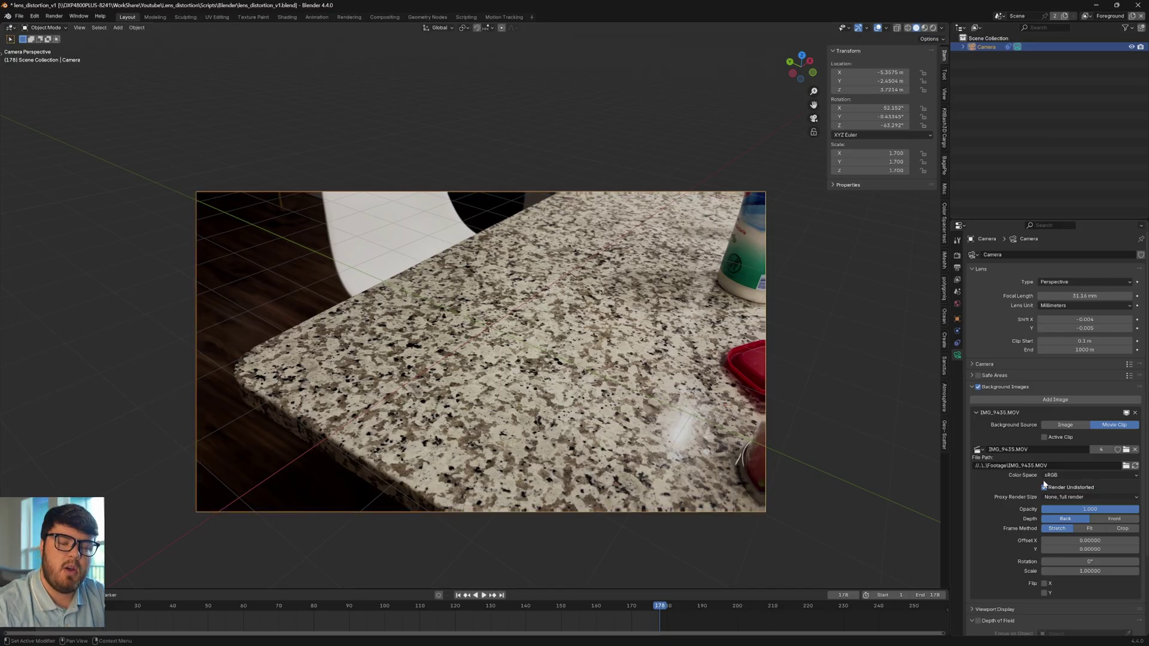
# Compare the background clip with Render Undistorted off and on, and examine the lower-right corner of the frame.
pyautogui.click(1045, 488)
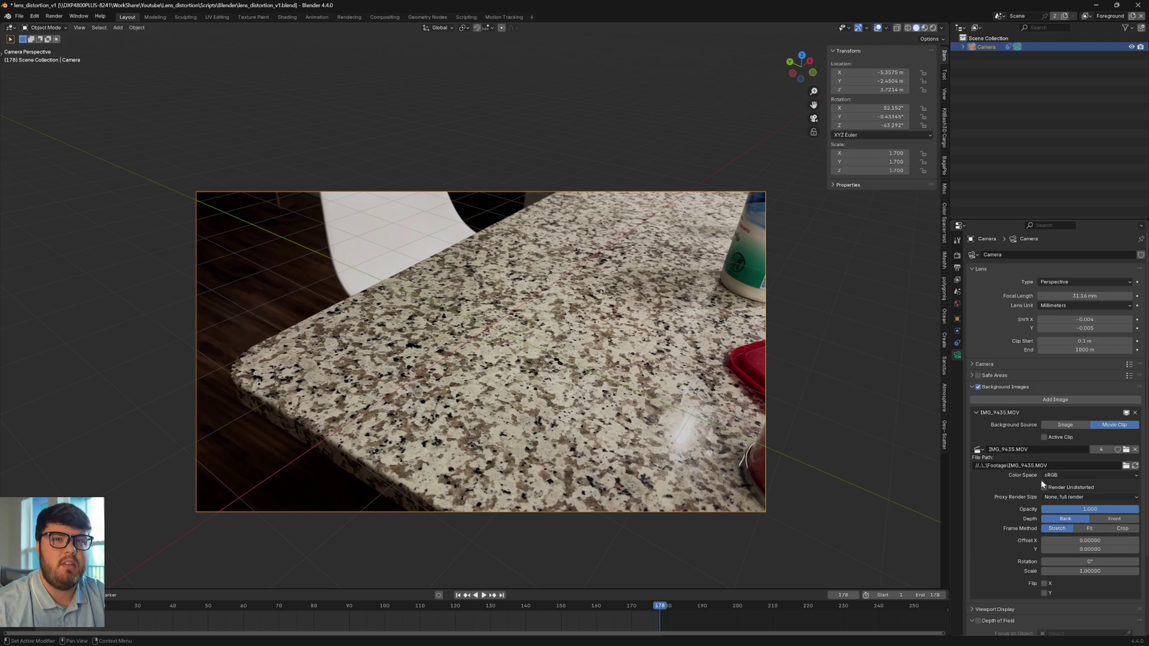
pyautogui.click(1045, 487)
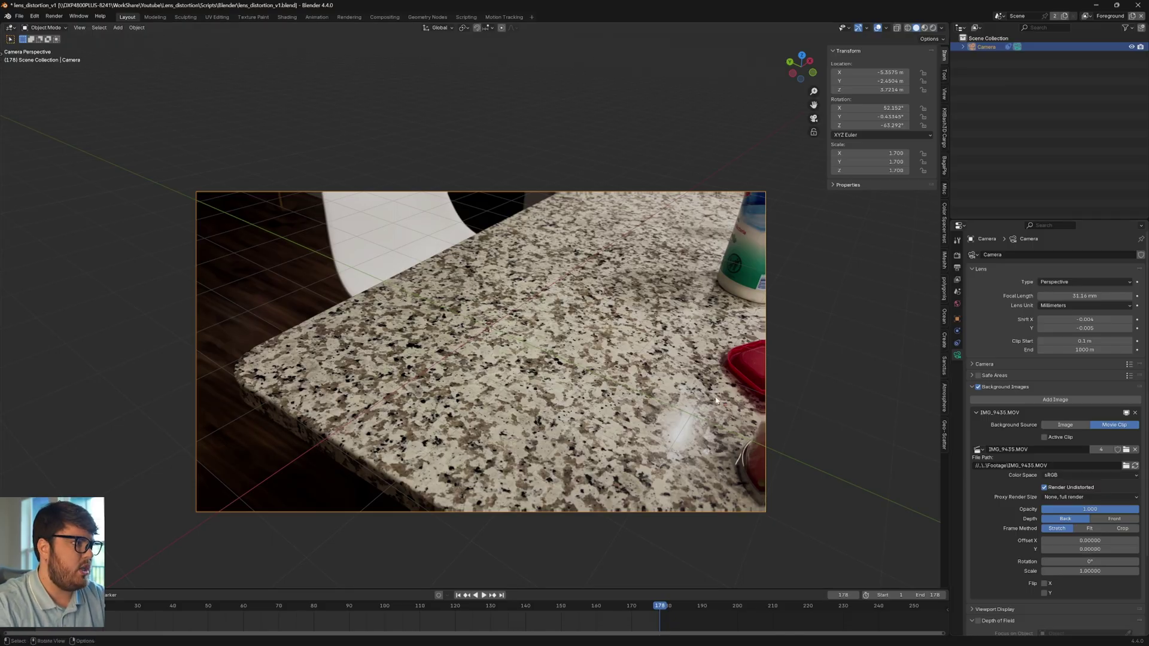
pyautogui.scroll(8, 744, 469)
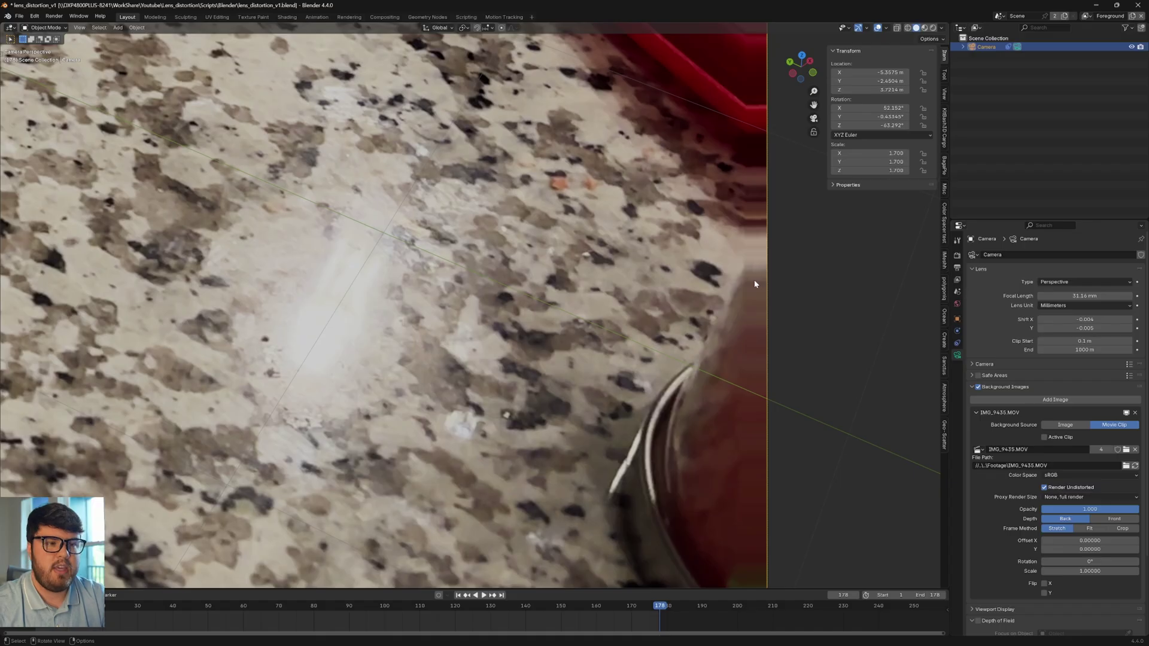
pyautogui.scroll(-5, 754, 284)
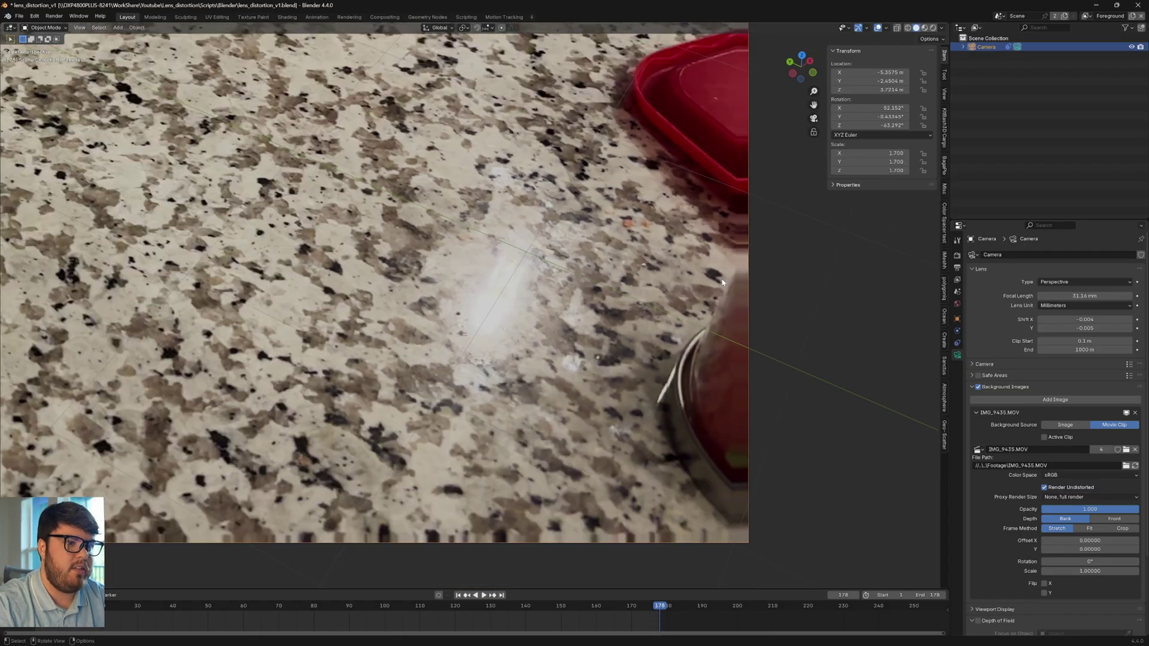
pyautogui.scroll(-6, 677, 297)
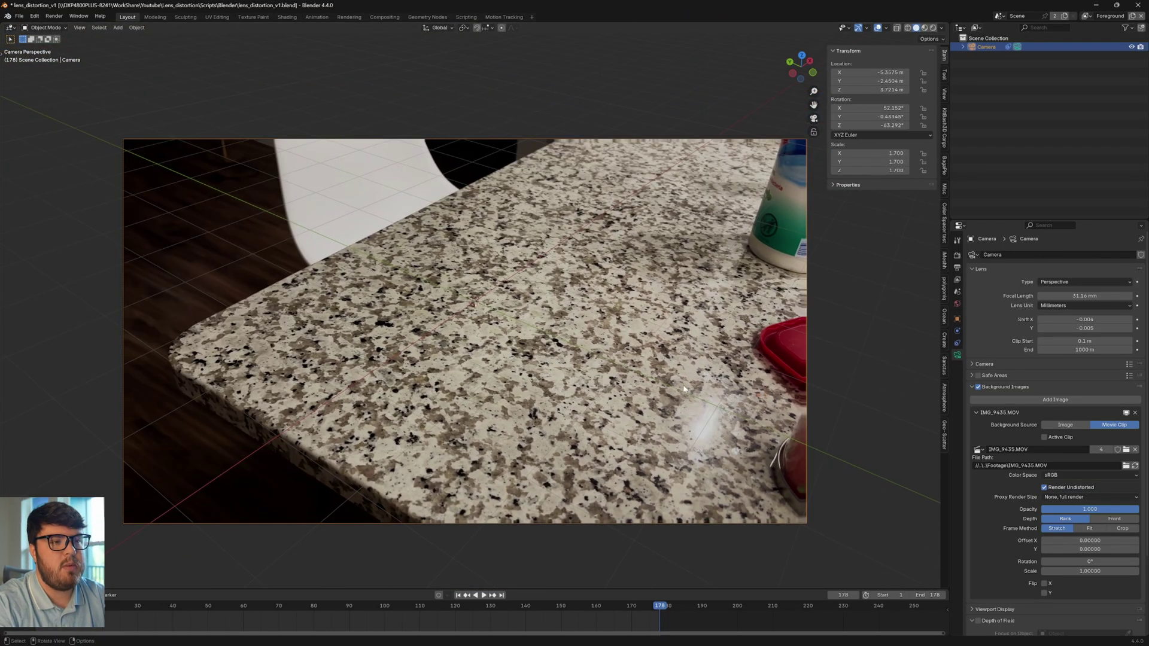
pyautogui.keyDown('shift'); pyautogui.moveTo(684, 389); pyautogui.dragTo(660, 382, button='middle'); pyautogui.keyUp('shift')
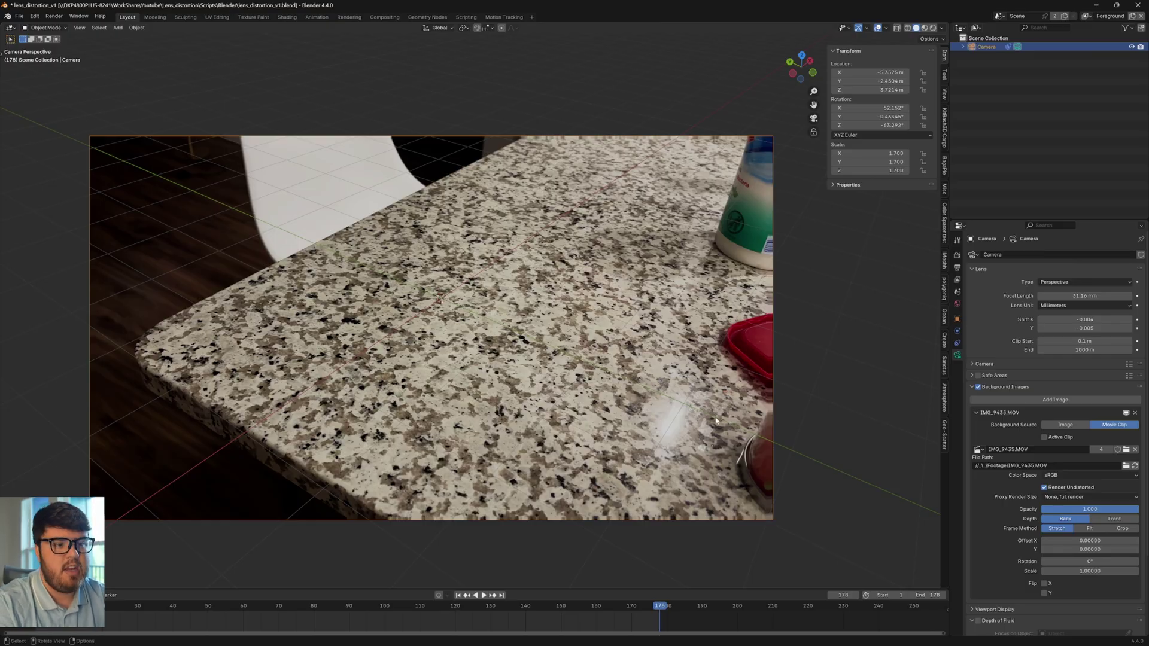
pyautogui.keyDown('ctrl'); pyautogui.moveTo(758, 518); pyautogui.dragTo(762, 479, button='middle'); pyautogui.keyUp('ctrl')
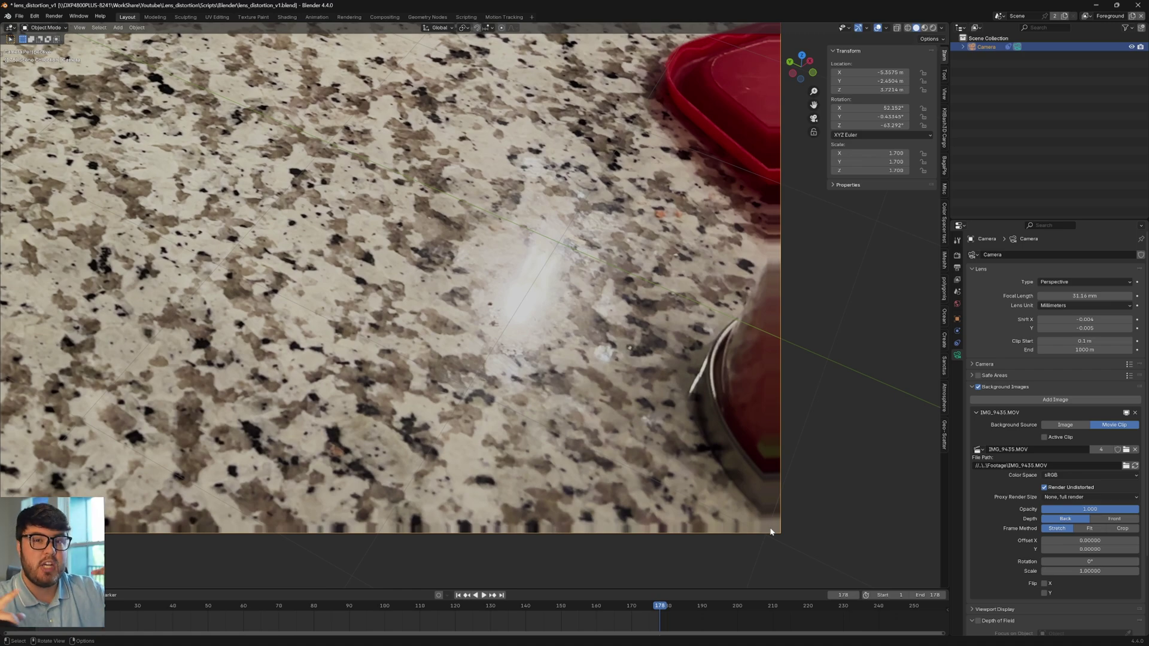
pyautogui.scroll(-5, 653, 403)
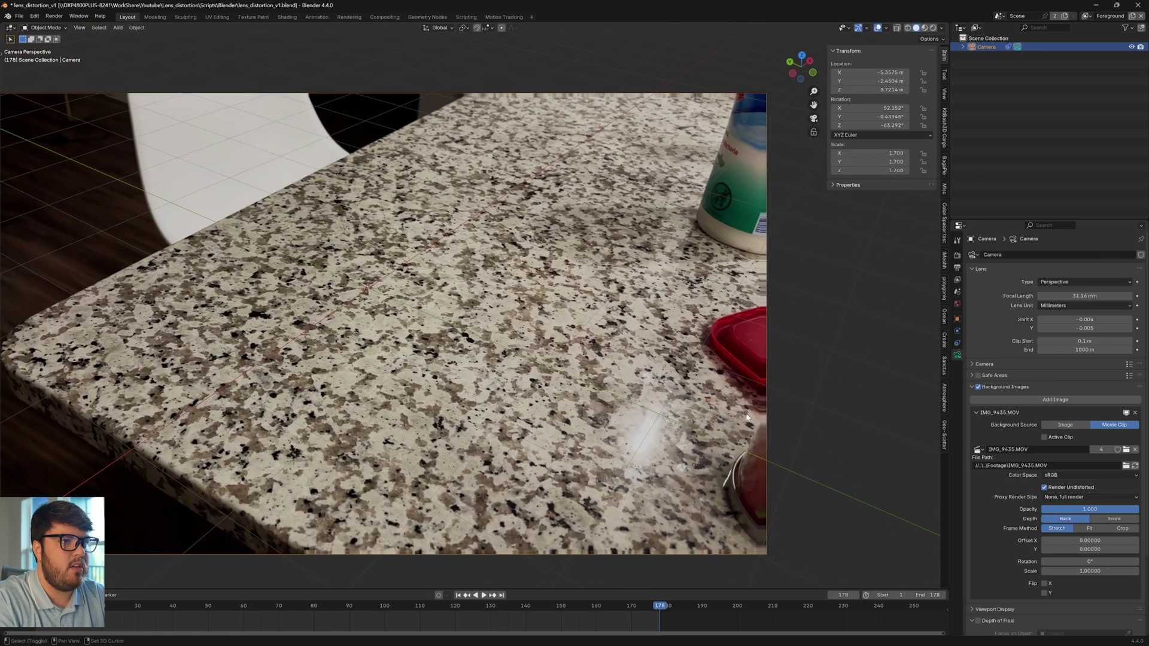
pyautogui.keyDown('shift'); pyautogui.moveTo(747, 417); pyautogui.dragTo(832, 345, button='middle'); pyautogui.keyUp('shift')
pyautogui.keyDown('shift'); pyautogui.moveTo(753, 475); pyautogui.dragTo(809, 321, button='middle'); pyautogui.keyUp('shift')
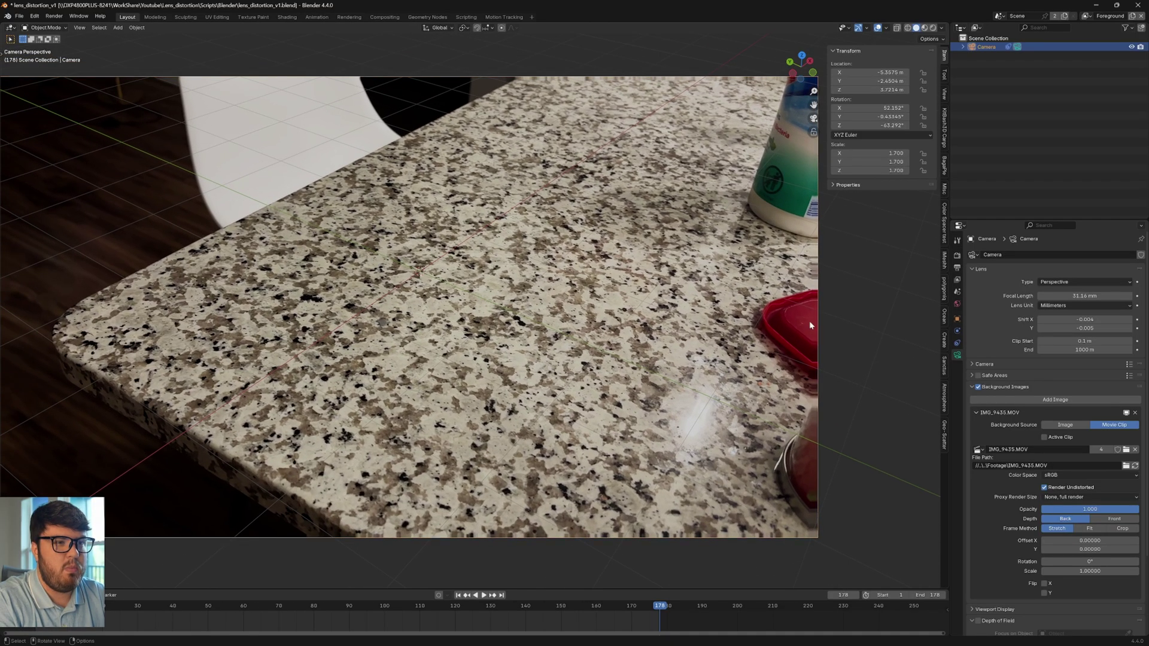
# Compare the countertop's far edge against the chair with Render Undistorted off and on.
pyautogui.keyDown('shift'); pyautogui.moveTo(611, 350); pyautogui.dragTo(349, 286, button='middle'); pyautogui.keyUp('shift')
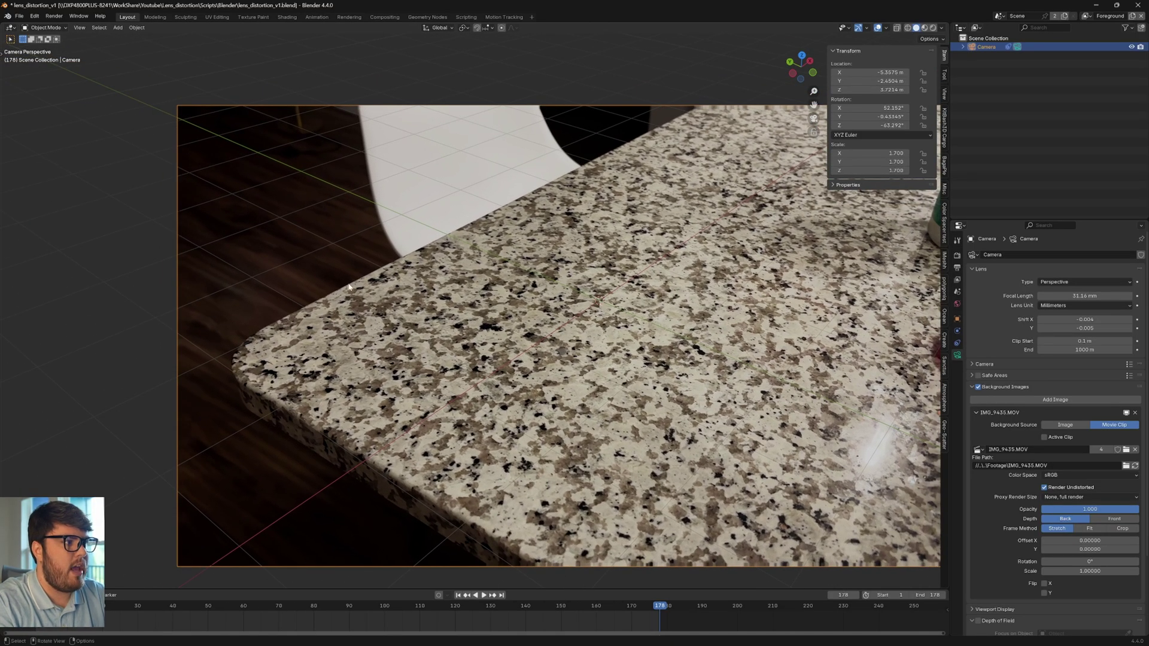
pyautogui.scroll(3, 400, 254)
pyautogui.click(1045, 488)
pyautogui.keyDown('shift'); pyautogui.moveTo(650, 348); pyautogui.dragTo(606, 382, button='middle'); pyautogui.keyUp('shift')
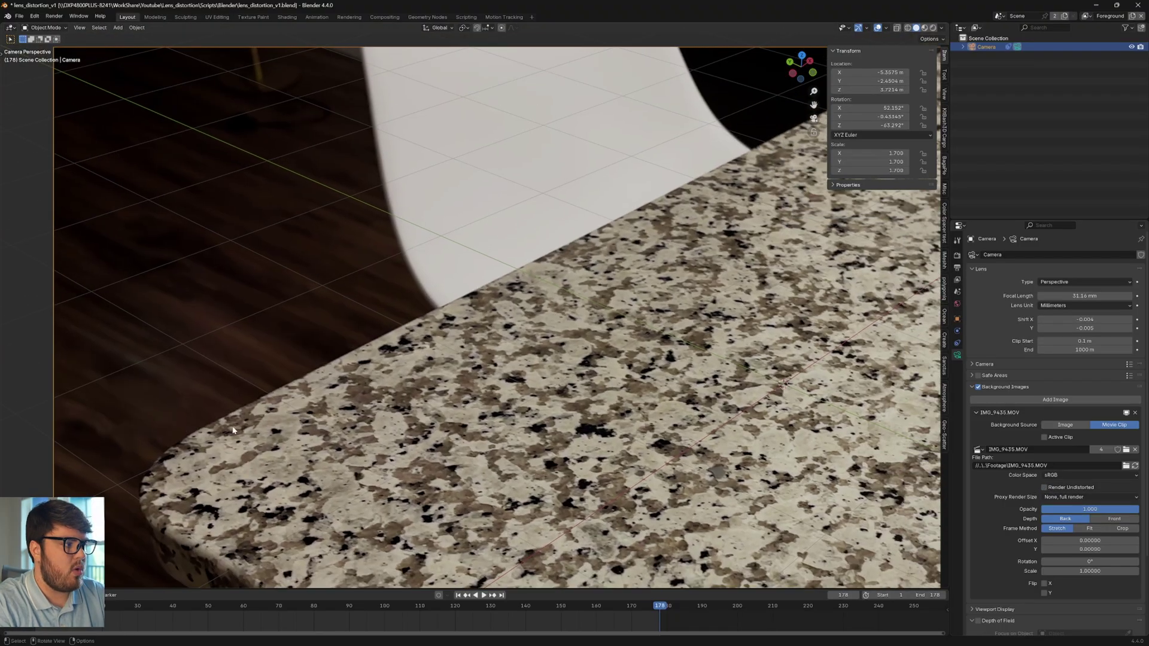
pyautogui.keyDown('shift'); pyautogui.moveTo(232, 430); pyautogui.dragTo(473, 327, button='middle'); pyautogui.keyUp('shift')
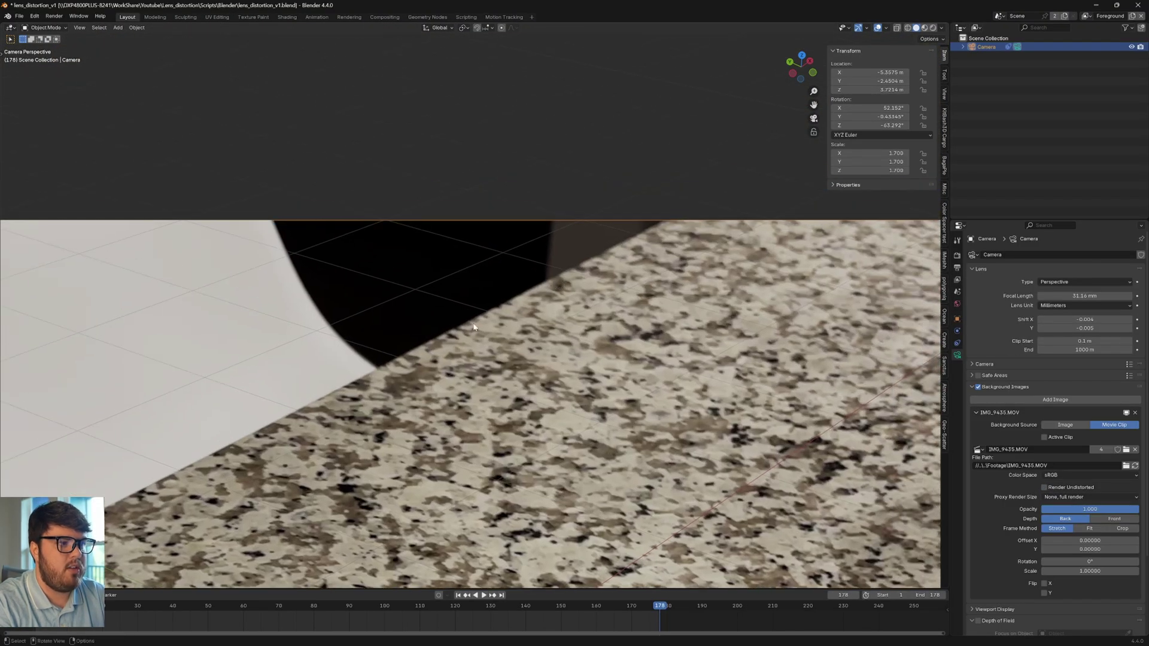
pyautogui.click(1045, 488)
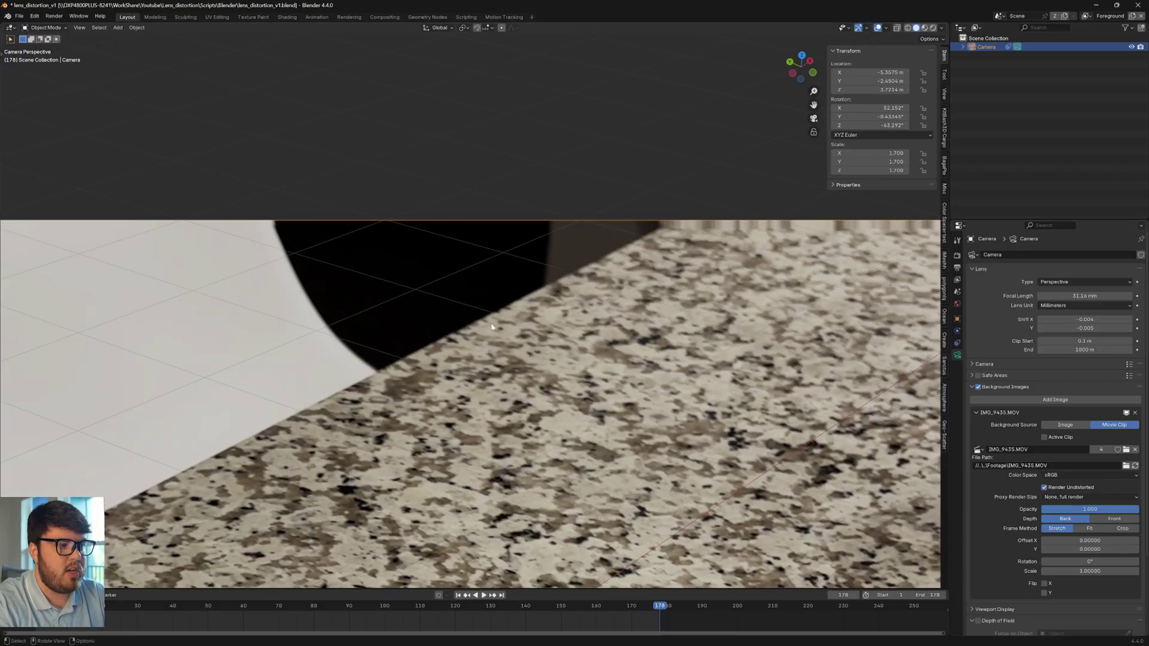
pyautogui.scroll(-6, 492, 327)
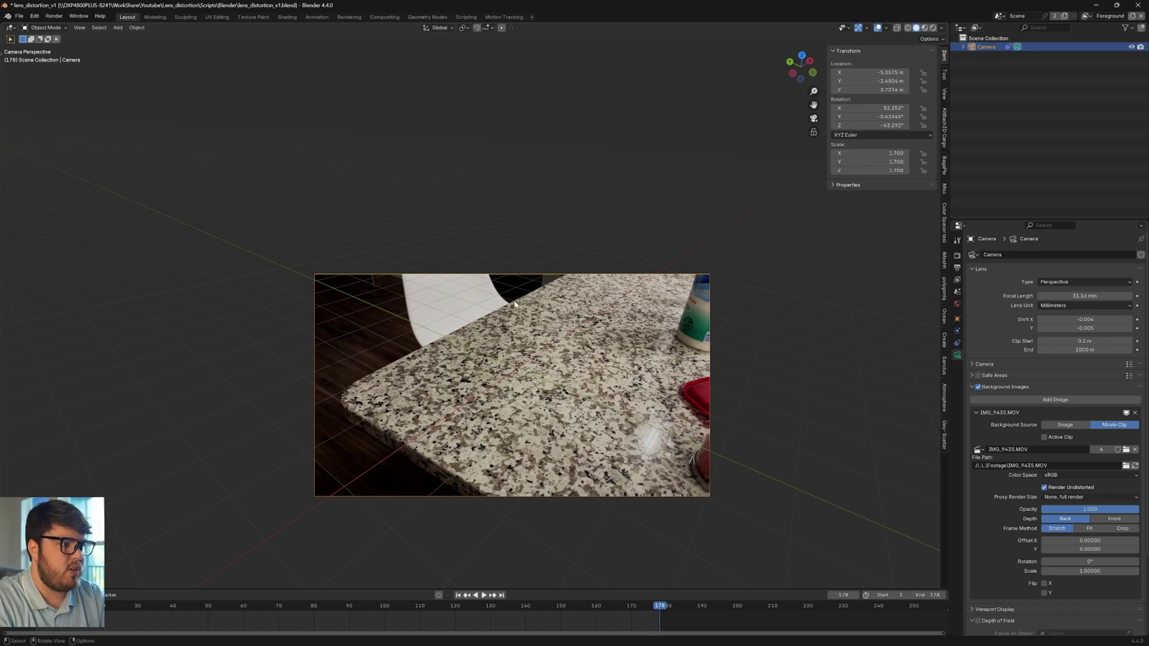
# Add a mesh plane and scale it up to about 4.94 m per side over the countertop.
pyautogui.scroll(4, 539, 288)
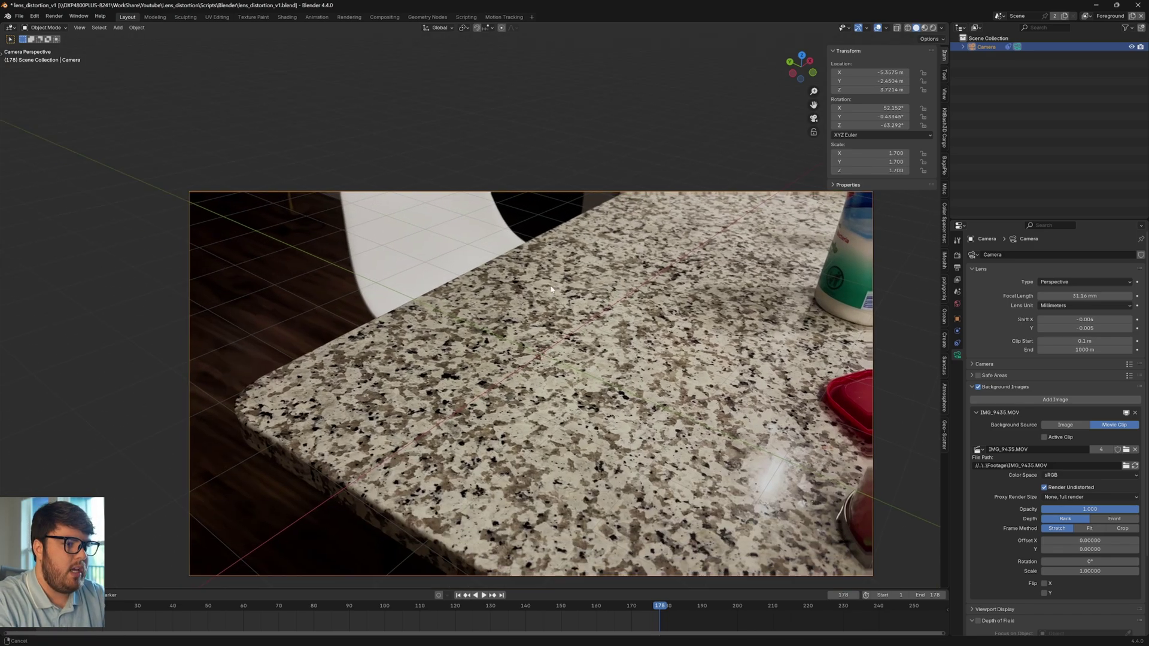
pyautogui.keyDown('shift'); pyautogui.moveTo(552, 290); pyautogui.dragTo(490, 345, button='middle'); pyautogui.keyUp('shift')
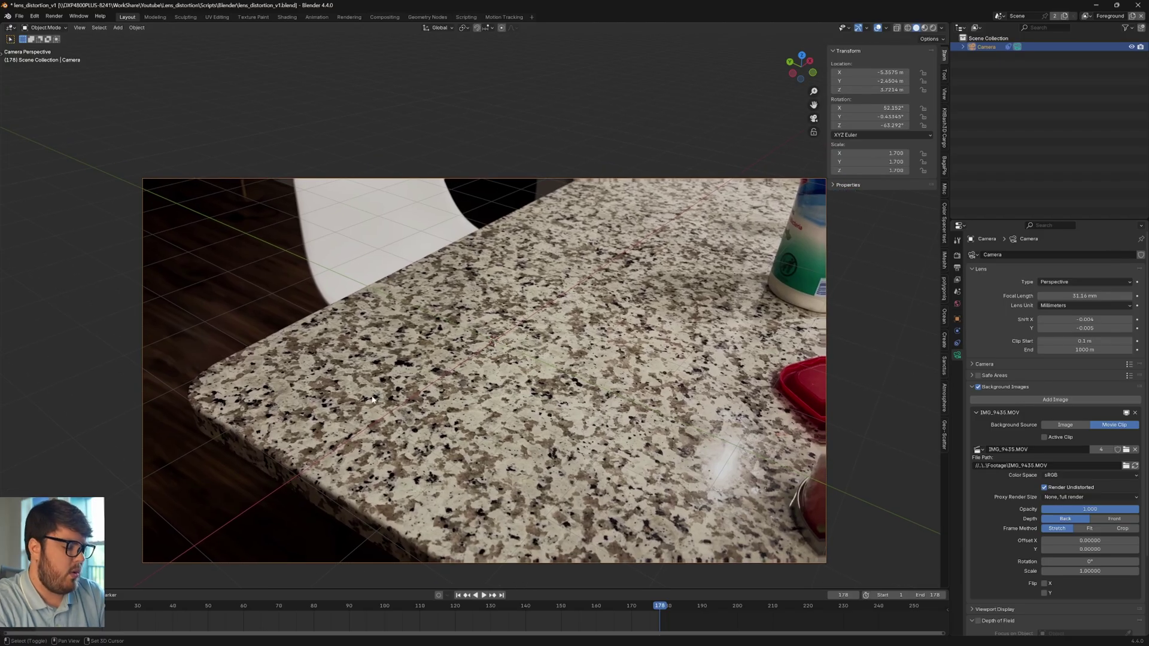
pyautogui.hotkey('shift', 'a')
pyautogui.moveTo(385, 369)
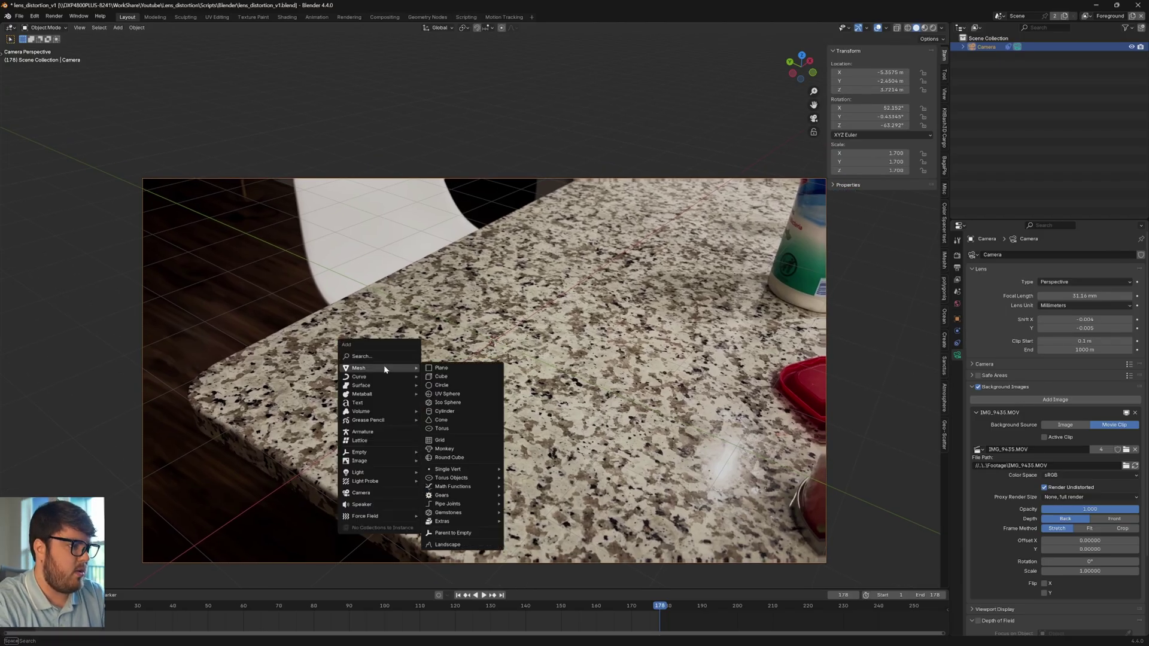
pyautogui.click(441, 368)
pyautogui.press('s')
pyautogui.click(613, 325)
# Fit the plane to the countertop, moving it horizontally to about X -0.15 m, Y -0.27 m and enlarging it to about 5.1 m.
pyautogui.press('g')
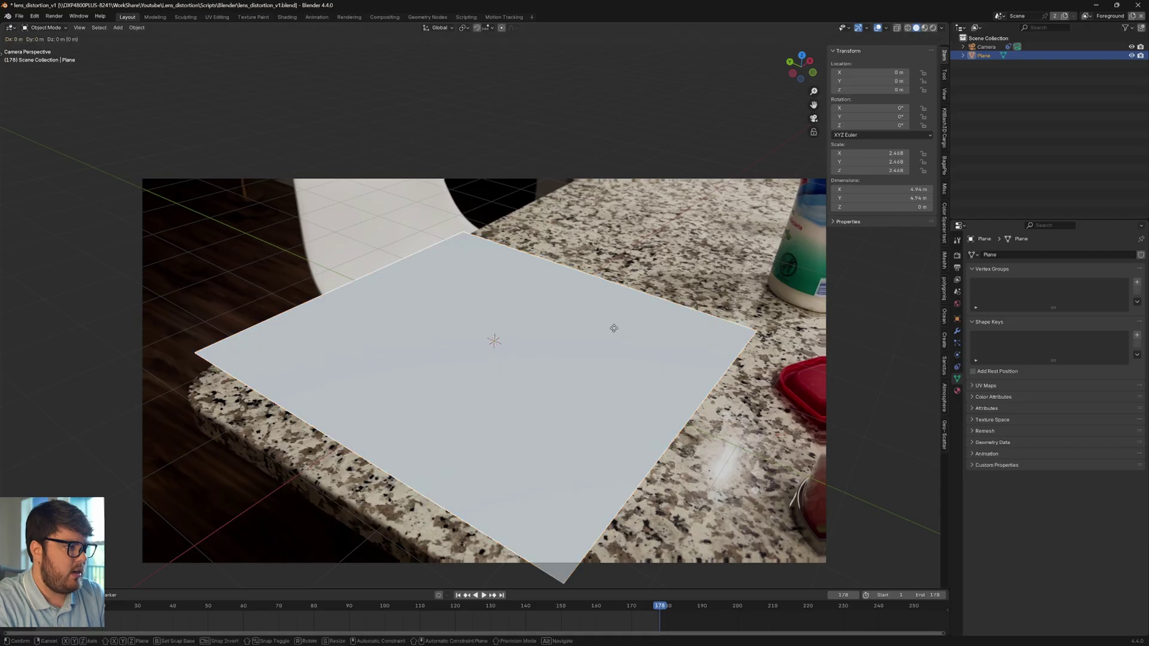
pyautogui.hotkey('shift', 'z')
pyautogui.click(623, 368)
pyautogui.press('s')
pyautogui.click(607, 341)
pyautogui.press('g')
pyautogui.hotkey('shift', 'z')
pyautogui.click(599, 299)
# Change the scene's render engine to EEVEE.
pyautogui.keyDown('shift'); pyautogui.moveTo(371, 477); pyautogui.dragTo(420, 461, button='middle'); pyautogui.keyUp('shift')
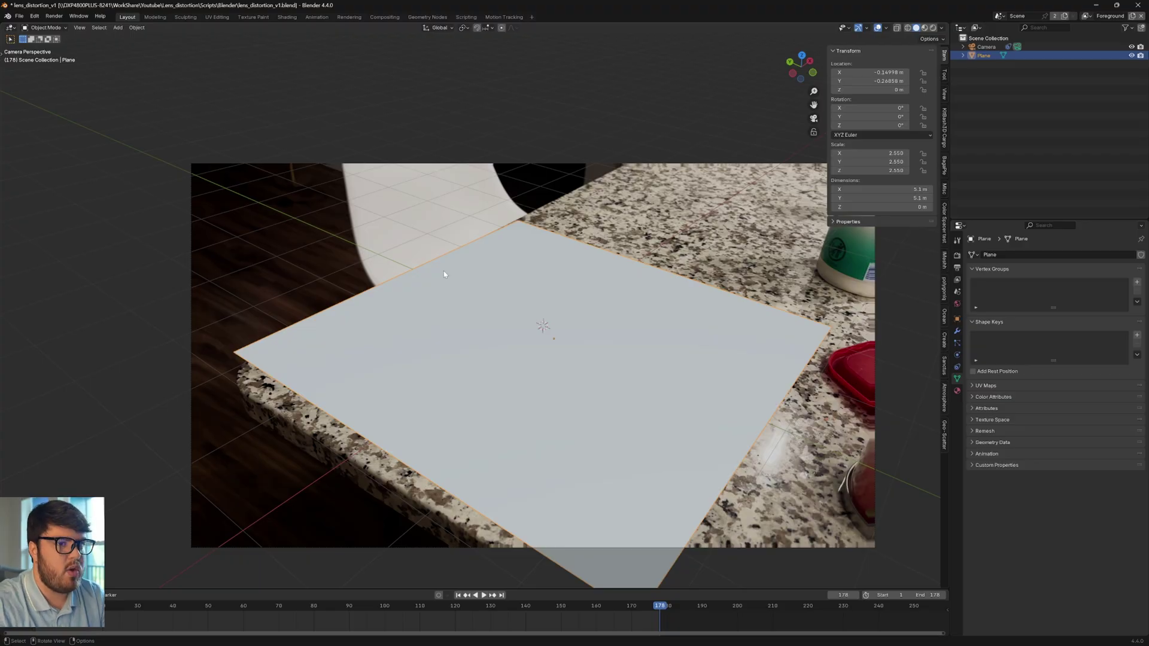
pyautogui.click(957, 255)
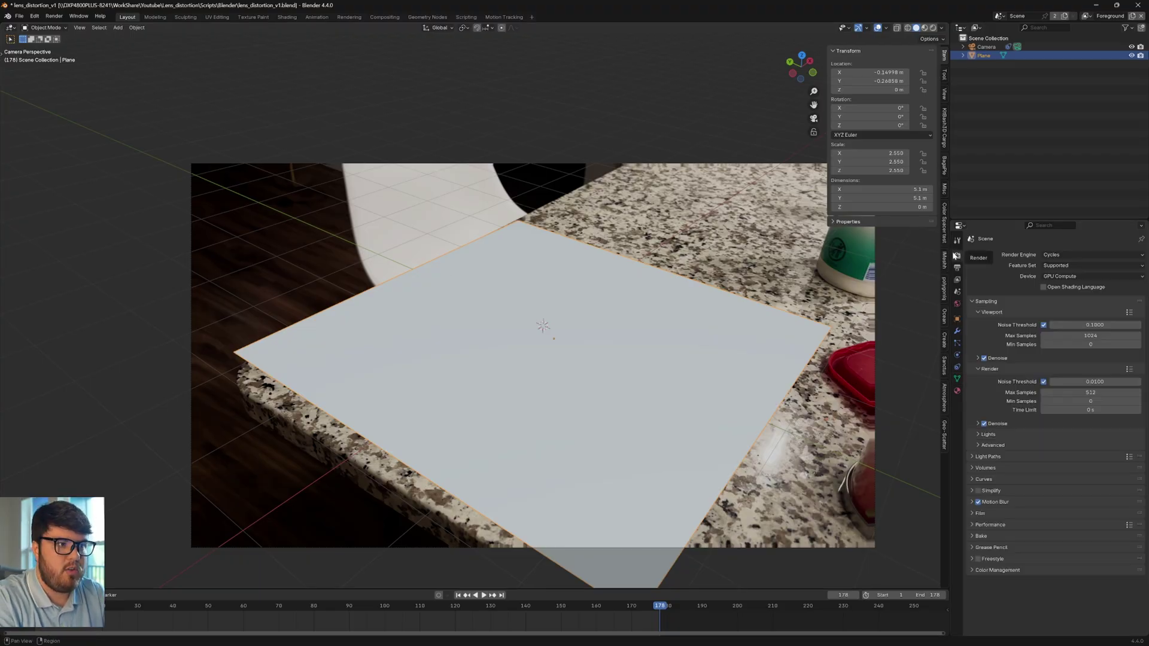
pyautogui.click(1053, 256)
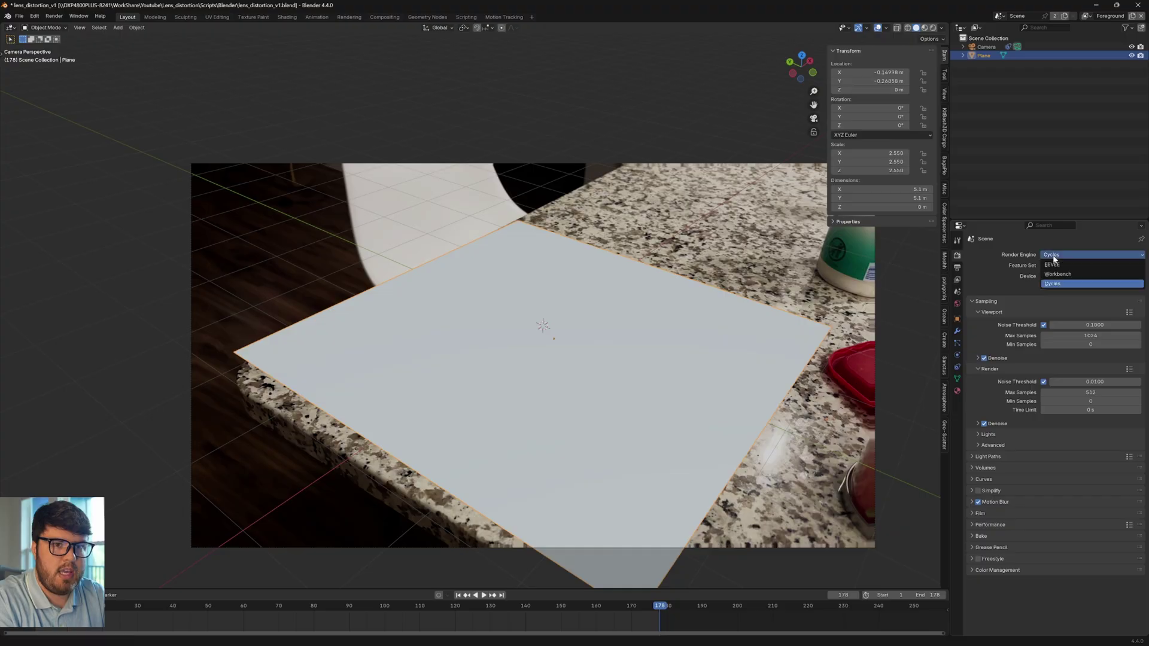
pyautogui.click(1052, 264)
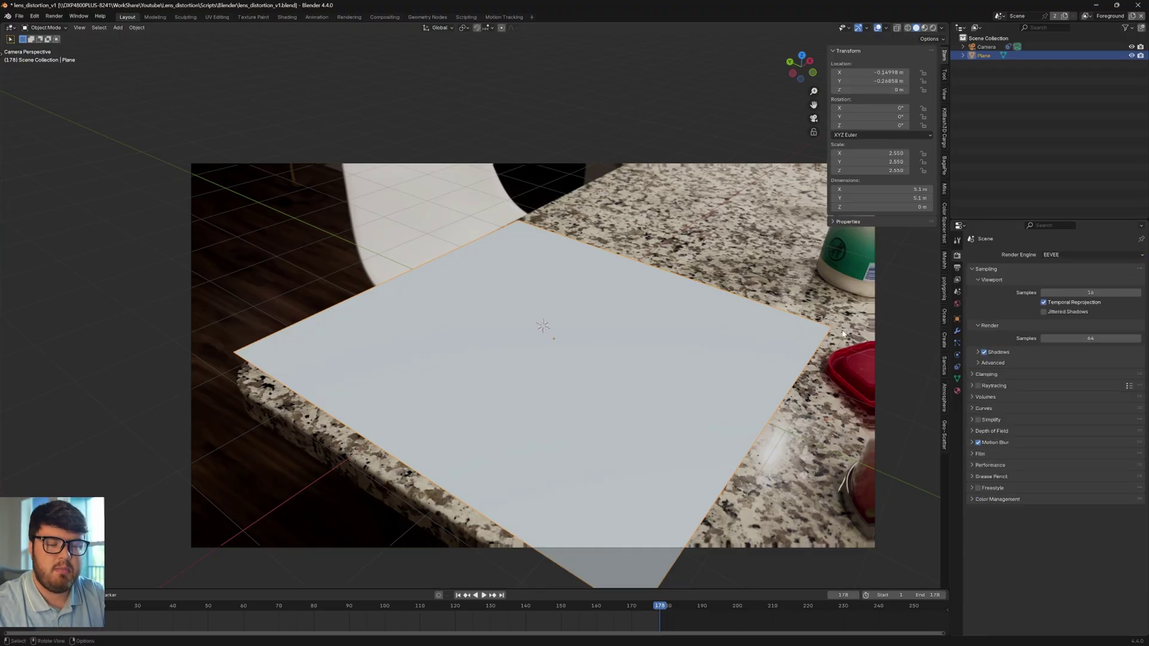
# Subdivide the plane's mesh into a dense grid in Edit Mode, and return to Object Mode.
pyautogui.keyDown('shift'); pyautogui.moveTo(713, 419); pyautogui.dragTo(764, 361, button='middle'); pyautogui.keyUp('shift')
pyautogui.press('Tab')
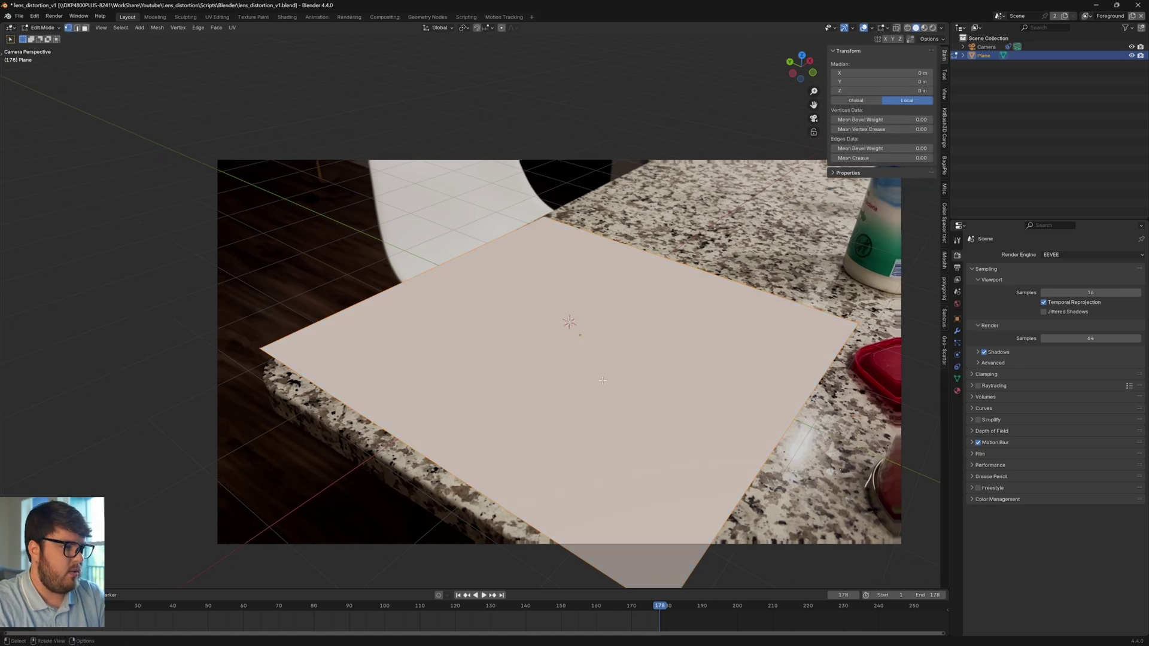
pyautogui.rightClick(603, 333)
pyautogui.click(601, 334)
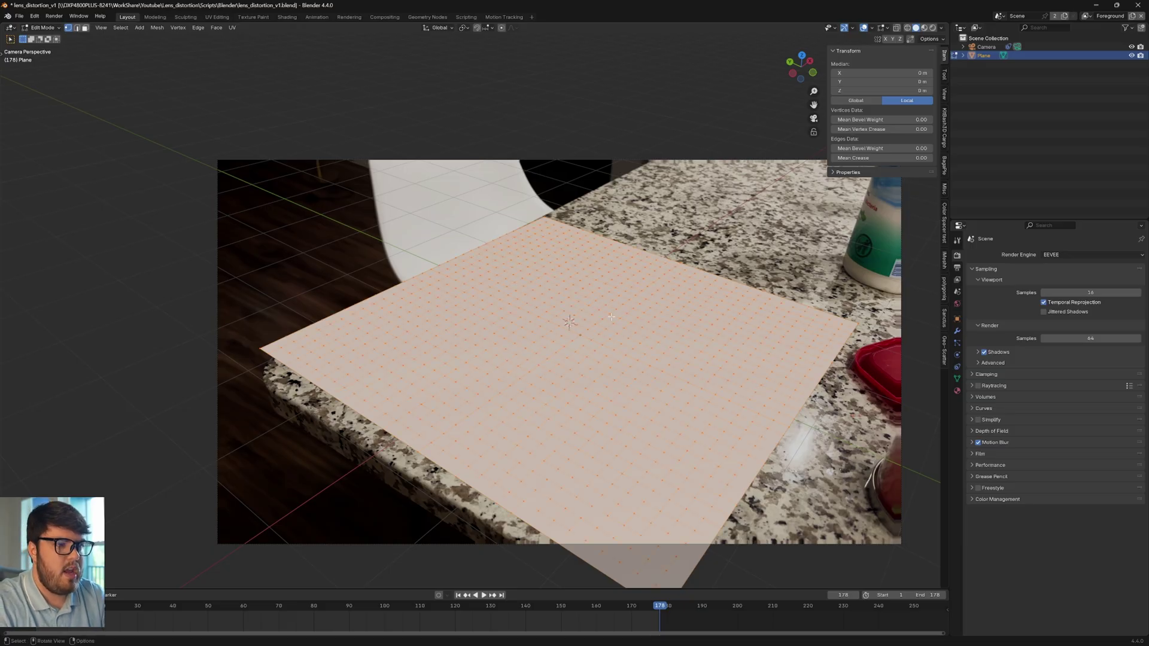
pyautogui.scroll(4, 591, 342)
pyautogui.scroll(-2, 598, 359)
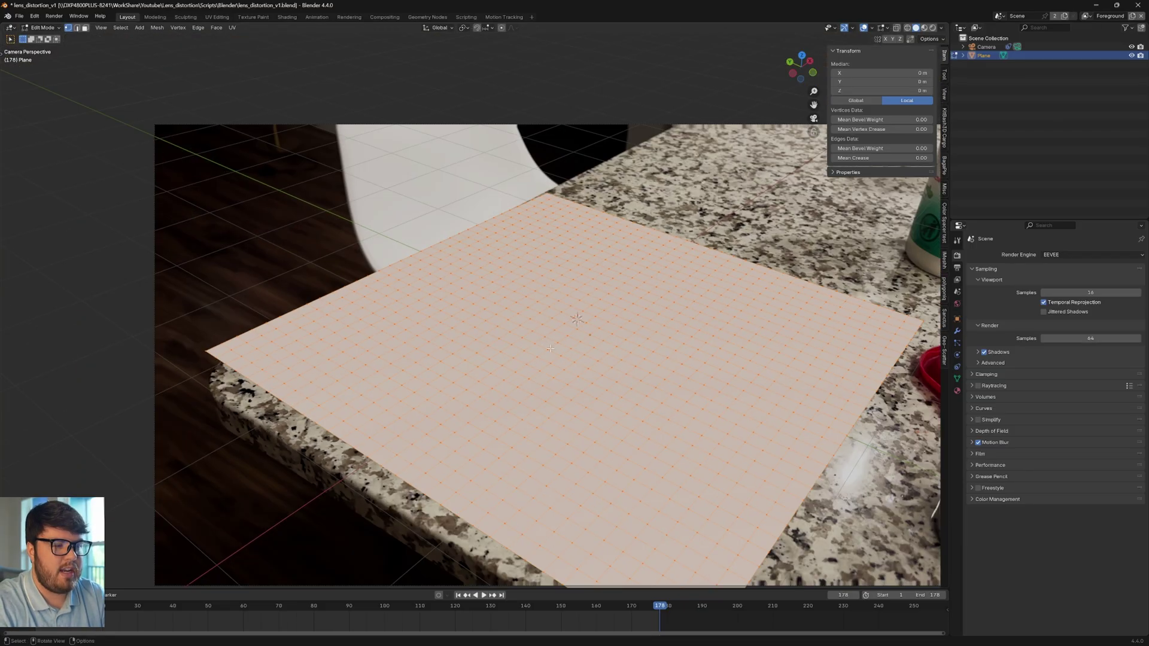
pyautogui.press('Tab')
pyautogui.keyDown('shift'); pyautogui.moveTo(613, 381); pyautogui.dragTo(625, 374, button='middle'); pyautogui.keyUp('shift')
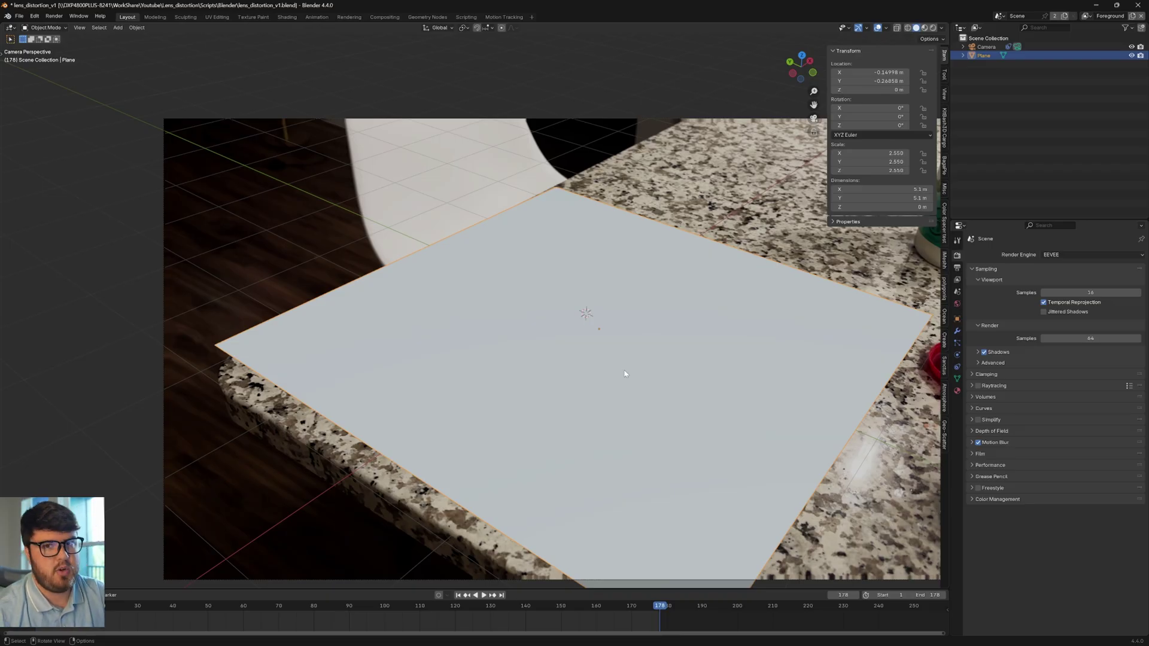
pyautogui.moveTo(502, 376)
pyautogui.keyDown('shift'); pyautogui.mouseDown(button='middle')
pyautogui.moveTo(538, 392)
pyautogui.moveTo(490, 369)
pyautogui.mouseUp(button='middle'); pyautogui.keyUp('shift')
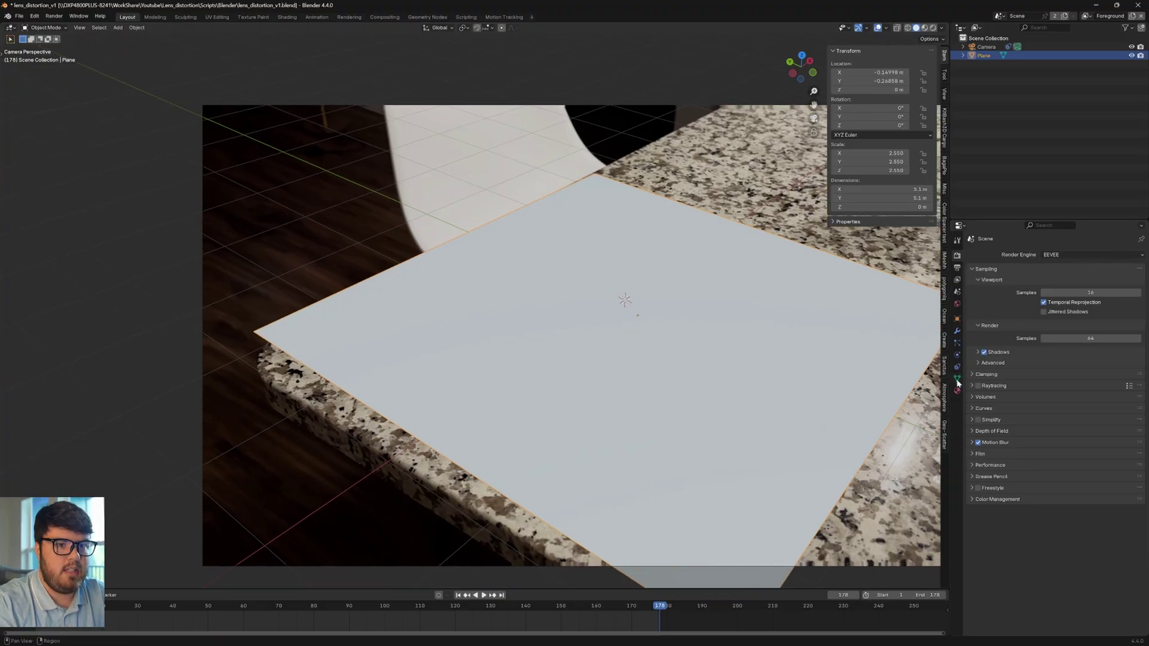
# Add a Wireframe modifier to the plane and reduce its thickness to 0.001 m.
pyautogui.click(957, 331)
pyautogui.click(1018, 255)
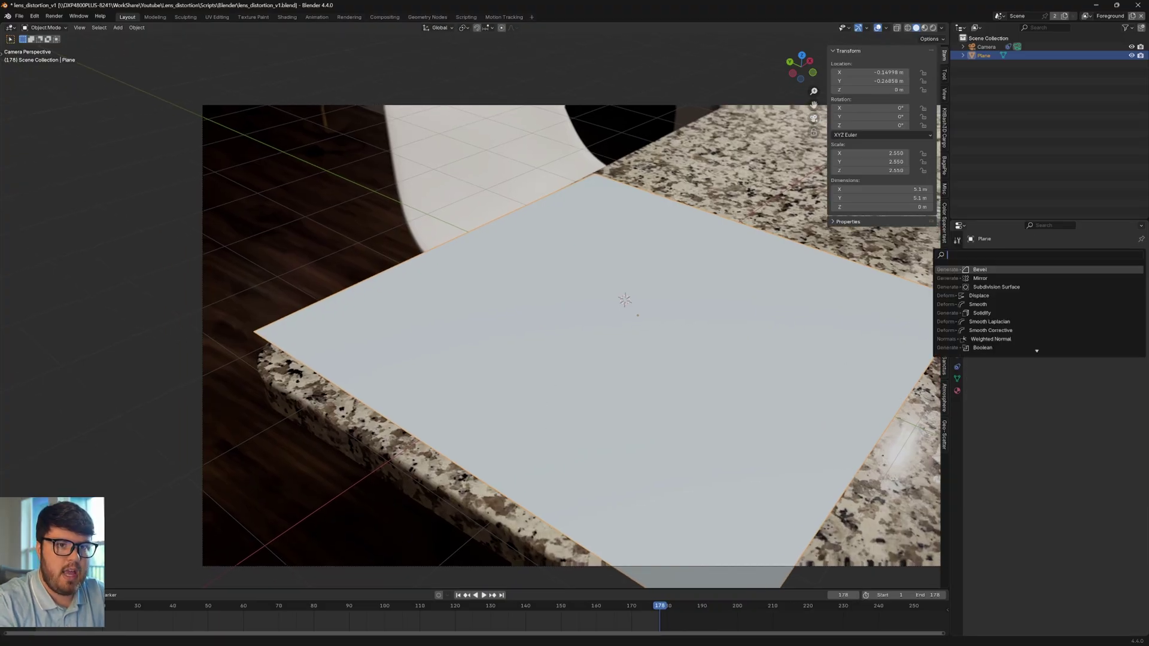
pyautogui.click(991, 280)
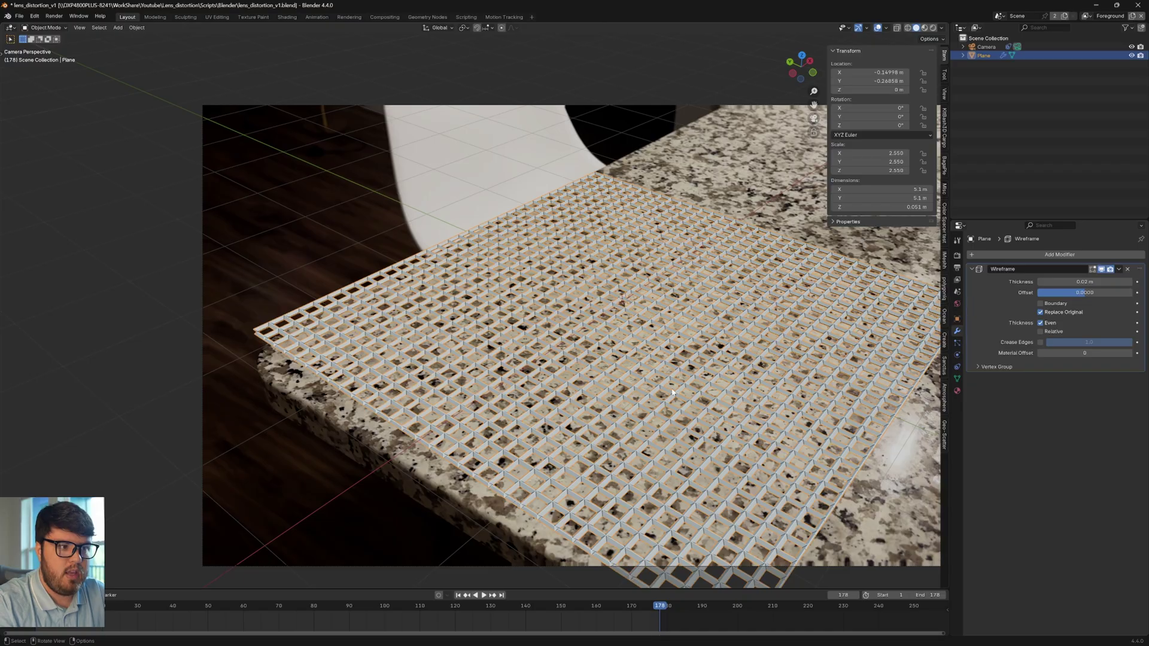
pyautogui.doubleClick(1085, 282)
pyautogui.write('0.002')
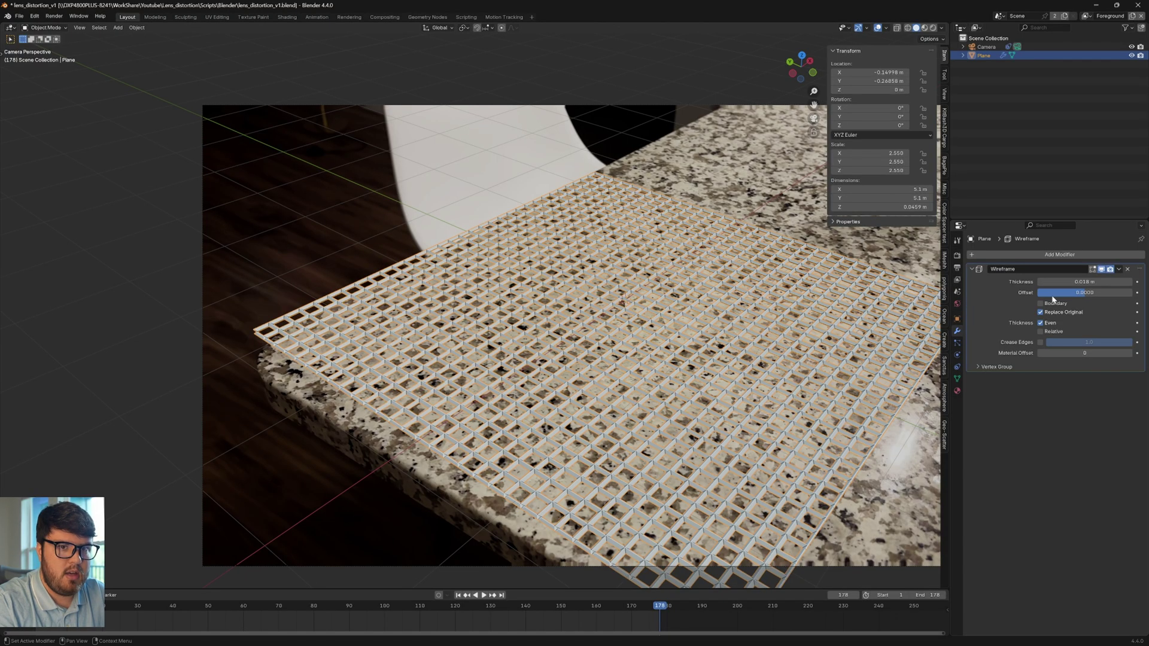
pyautogui.press('Return')
pyautogui.moveTo(1085, 281); pyautogui.dragTo(1060, 281)
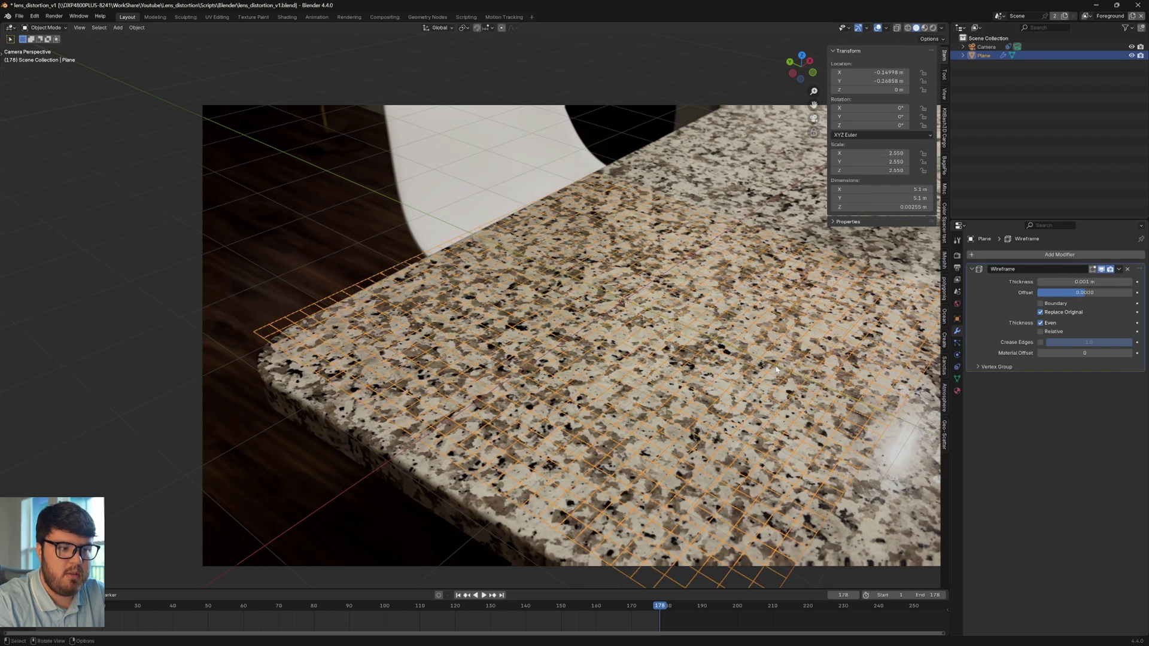
# Give the plane a new material with an Emission shader in saturated blue, hue about 0.66, at full saturation and value.
pyautogui.click(957, 390)
pyautogui.click(1016, 294)
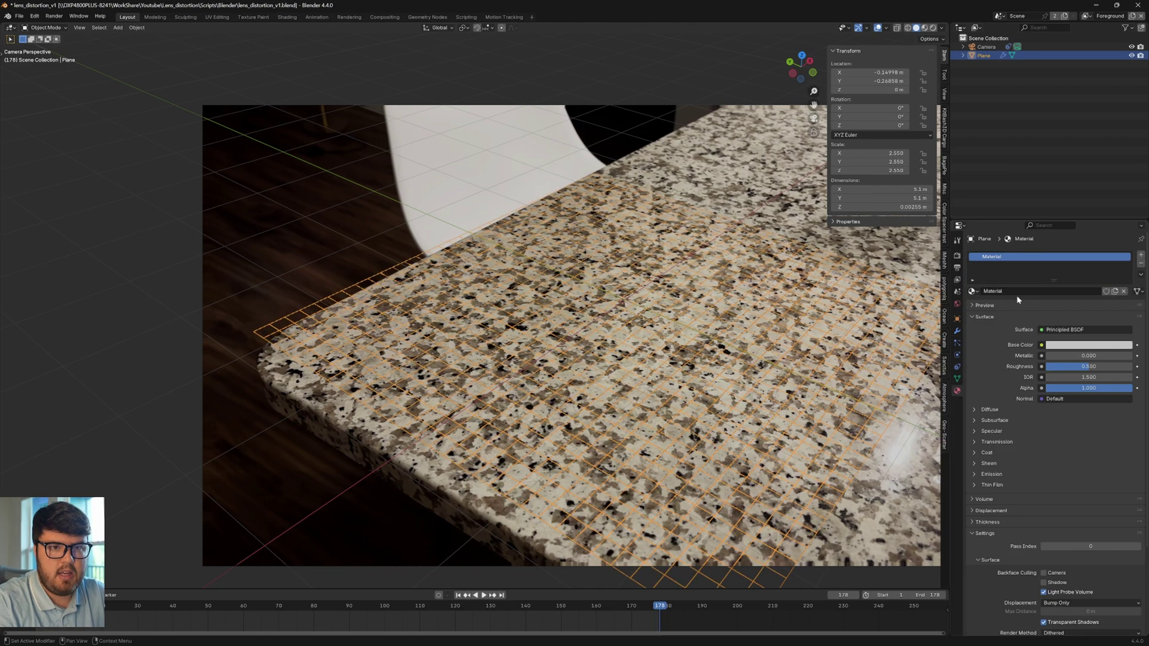
pyautogui.click(1055, 330)
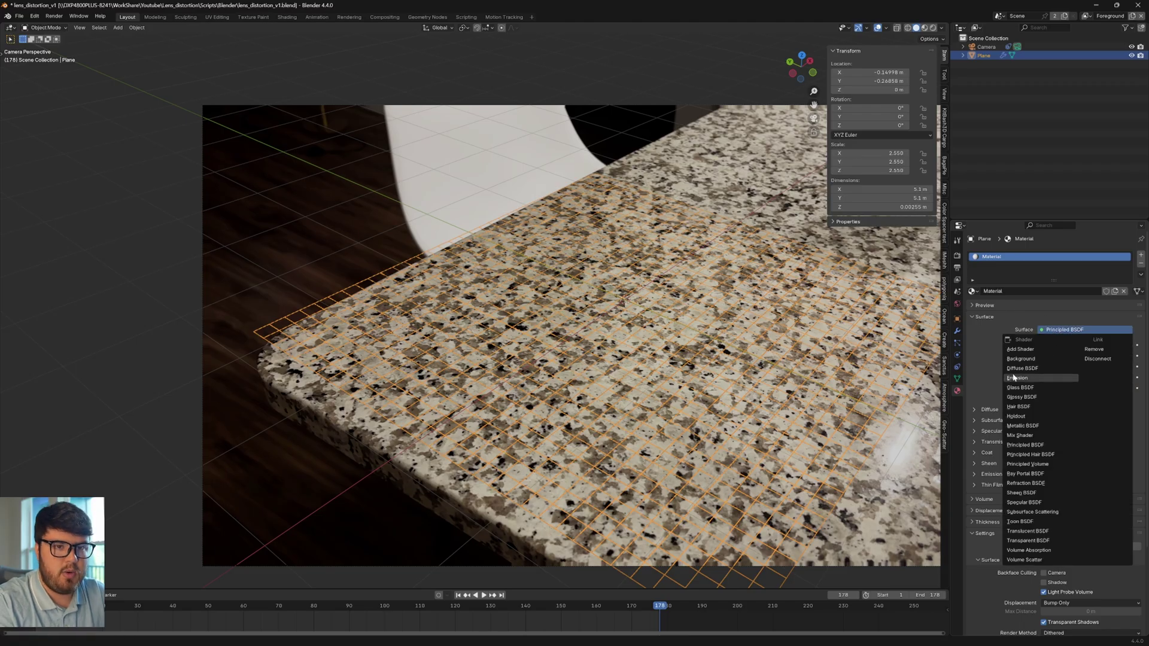
pyautogui.click(1017, 378)
pyautogui.click(1078, 345)
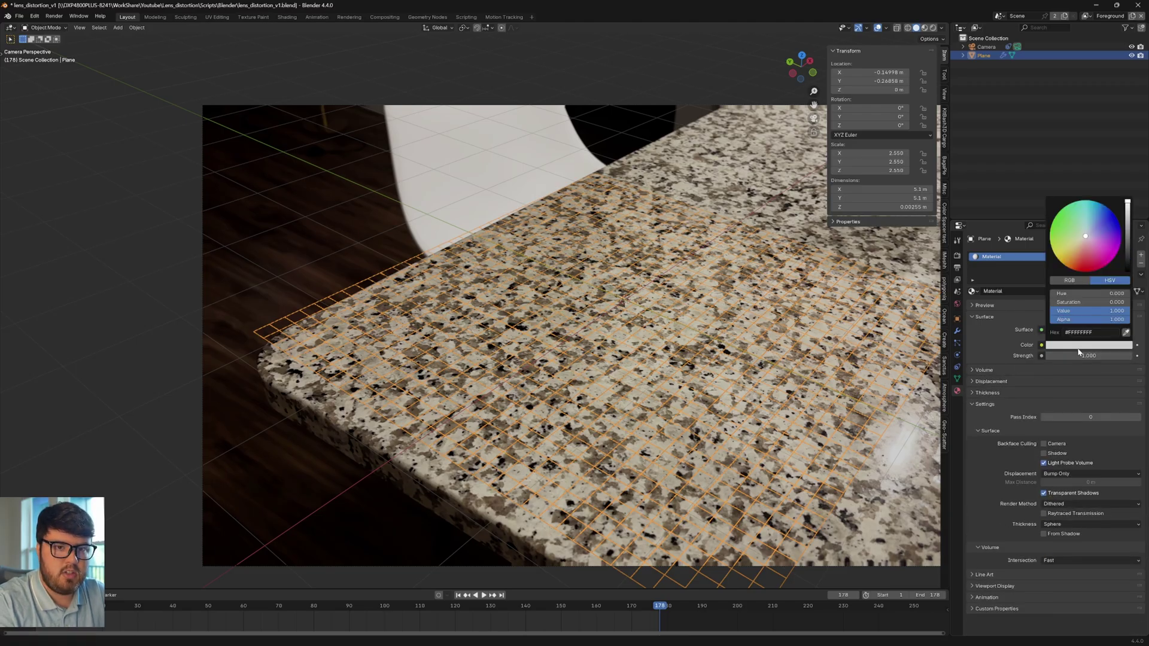
pyautogui.click(1088, 273)
pyautogui.moveTo(1088, 272); pyautogui.dragTo(1113, 212)
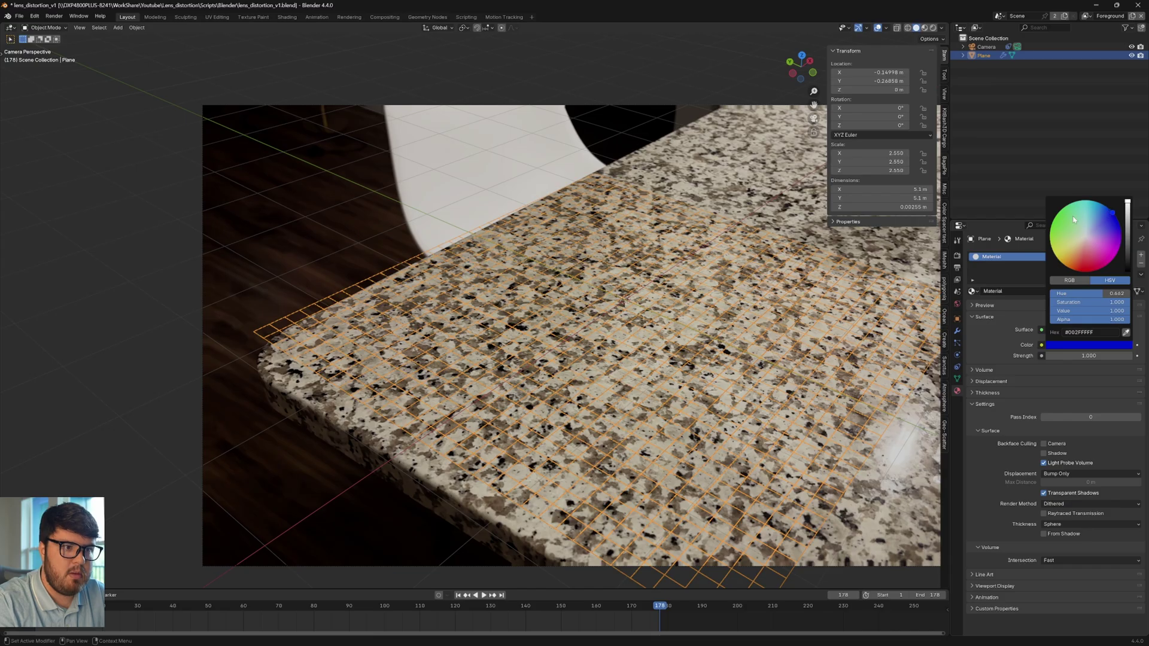
pyautogui.hotkey('alt', 'a')
pyautogui.click(663, 327)
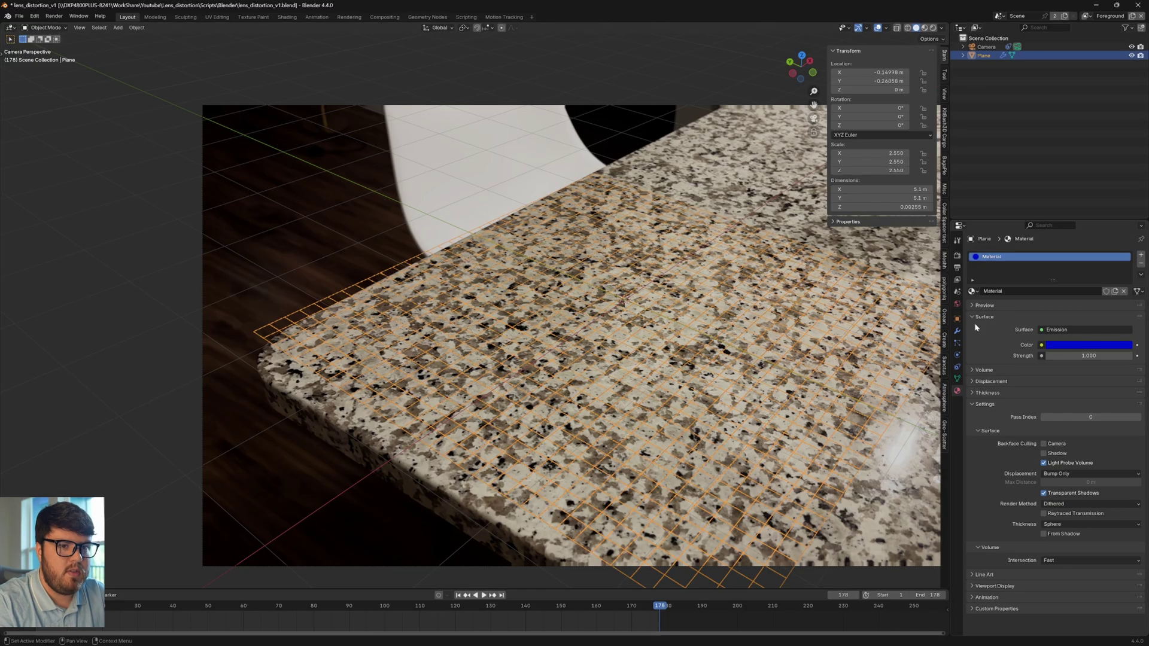
# Raise the plane's Wireframe modifier thickness to 0.002 m.
pyautogui.click(957, 331)
pyautogui.scroll(5, 729, 373)
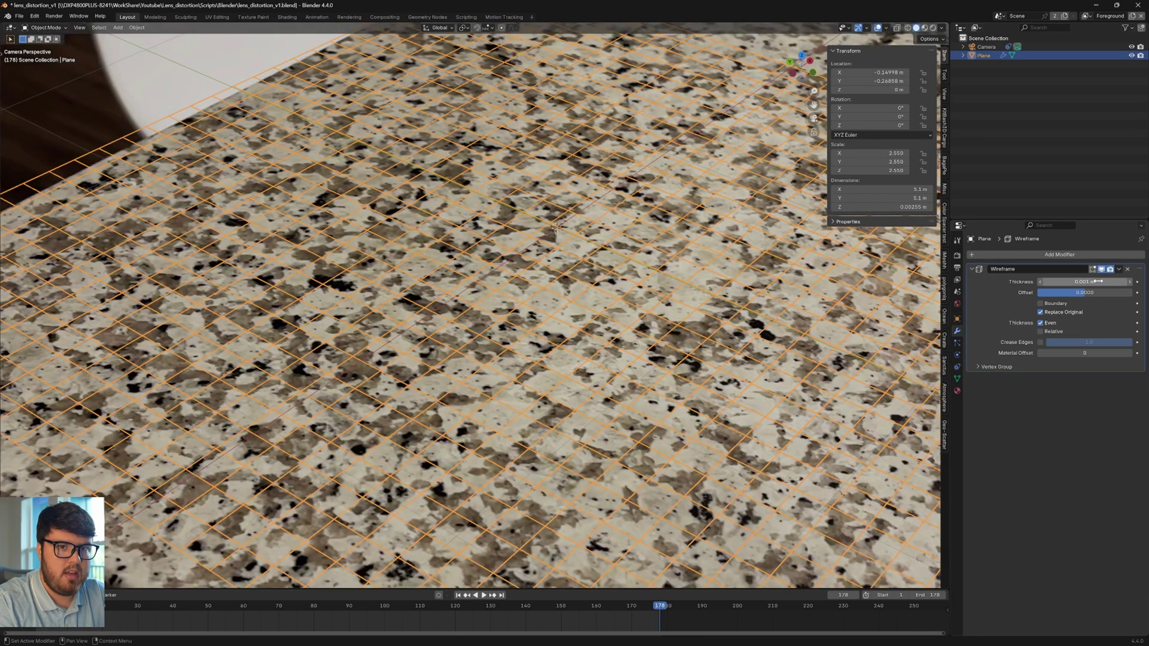
pyautogui.moveTo(1101, 281); pyautogui.dragTo(1112, 281)
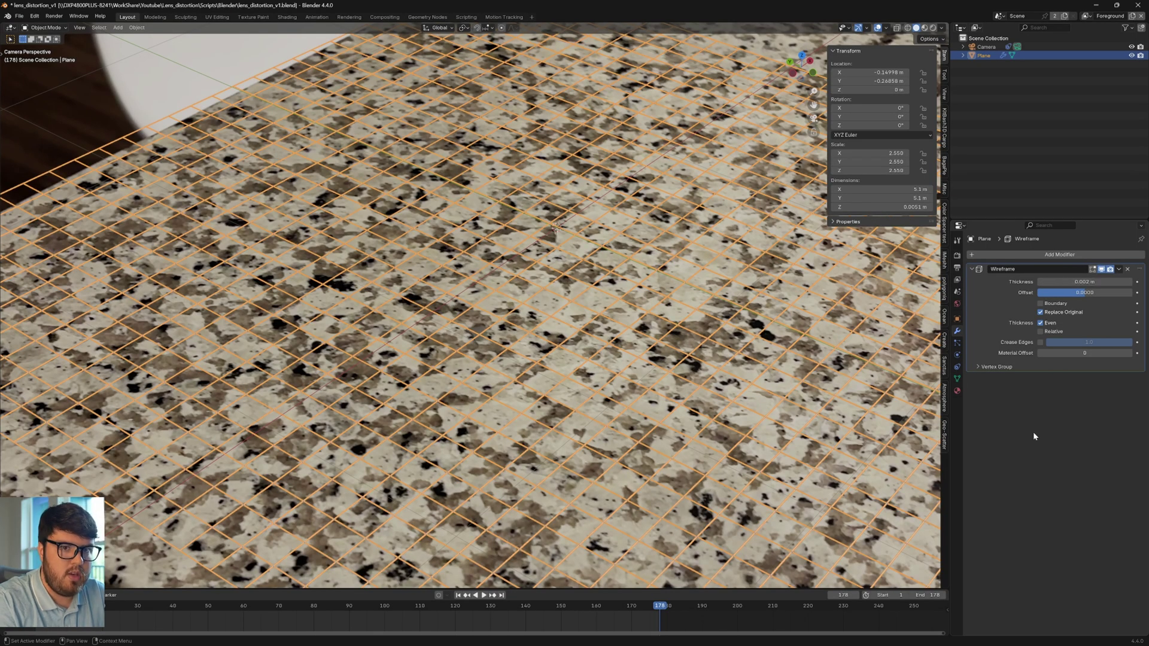
pyautogui.scroll(-4, 653, 160)
pyautogui.keyDown('shift'); pyautogui.moveTo(652, 160); pyautogui.dragTo(661, 239, button='middle'); pyautogui.keyUp('shift')
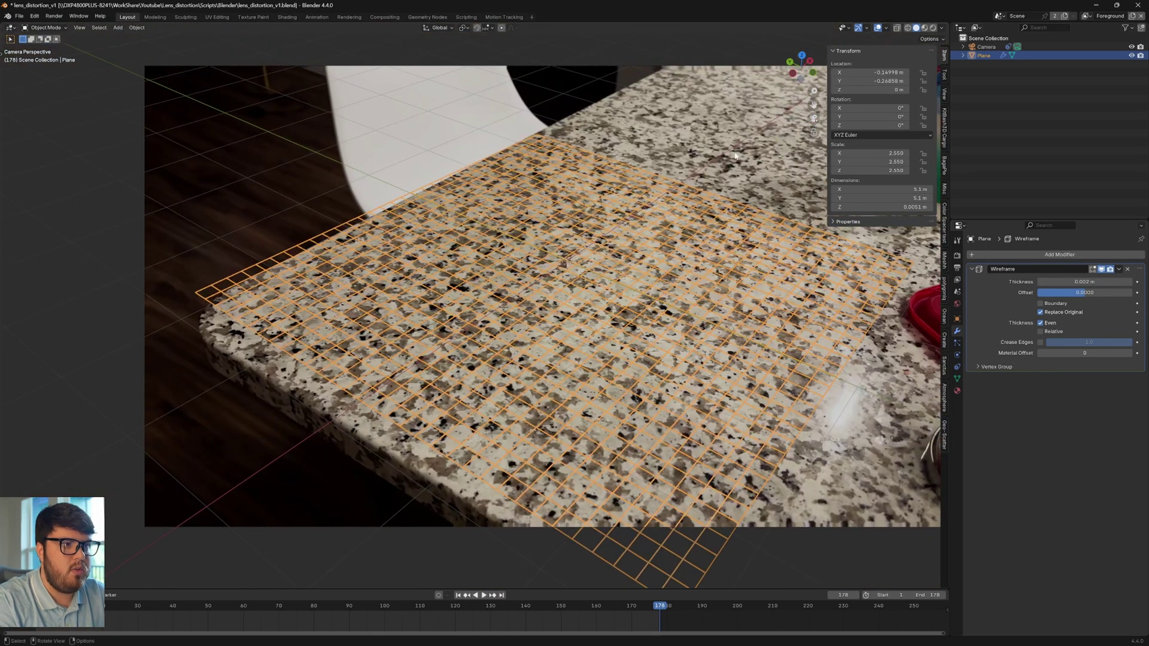
# Deselect the plane and show the viewport in rendered shading.
pyautogui.click(666, 284)
pyautogui.press('z')
pyautogui.click(620, 314)
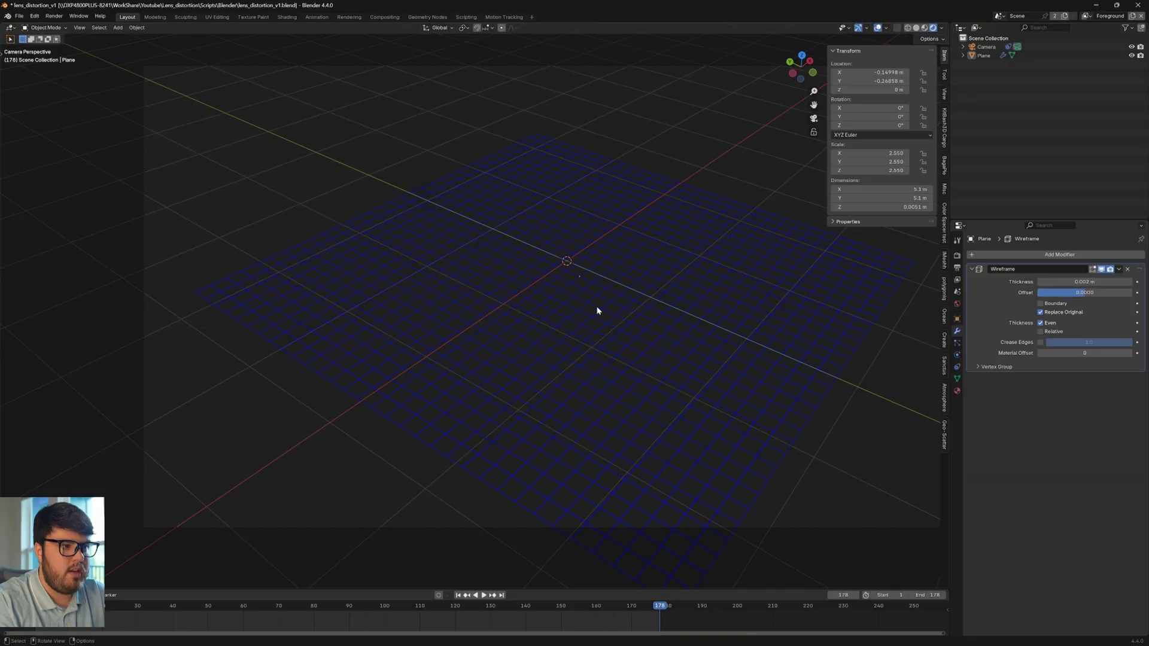
# Enable the transparent film background in the render settings so the footage shows behind the blue grid.
pyautogui.click(957, 255)
pyautogui.click(977, 454)
pyautogui.click(1041, 477)
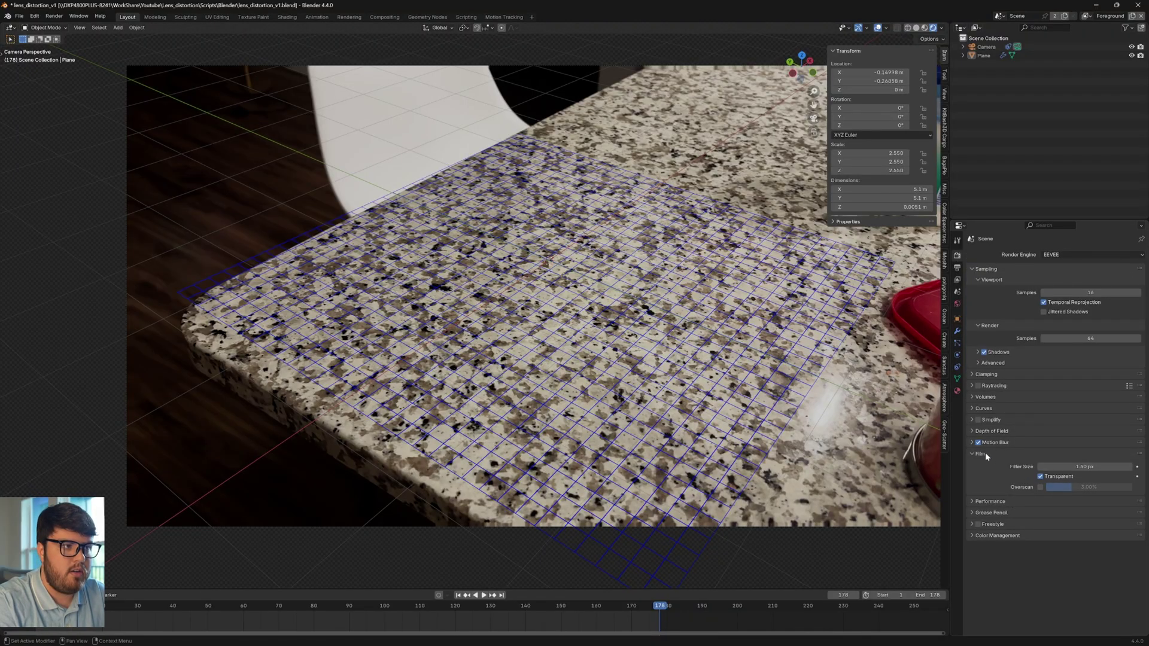
pyautogui.scroll(-4, 521, 284)
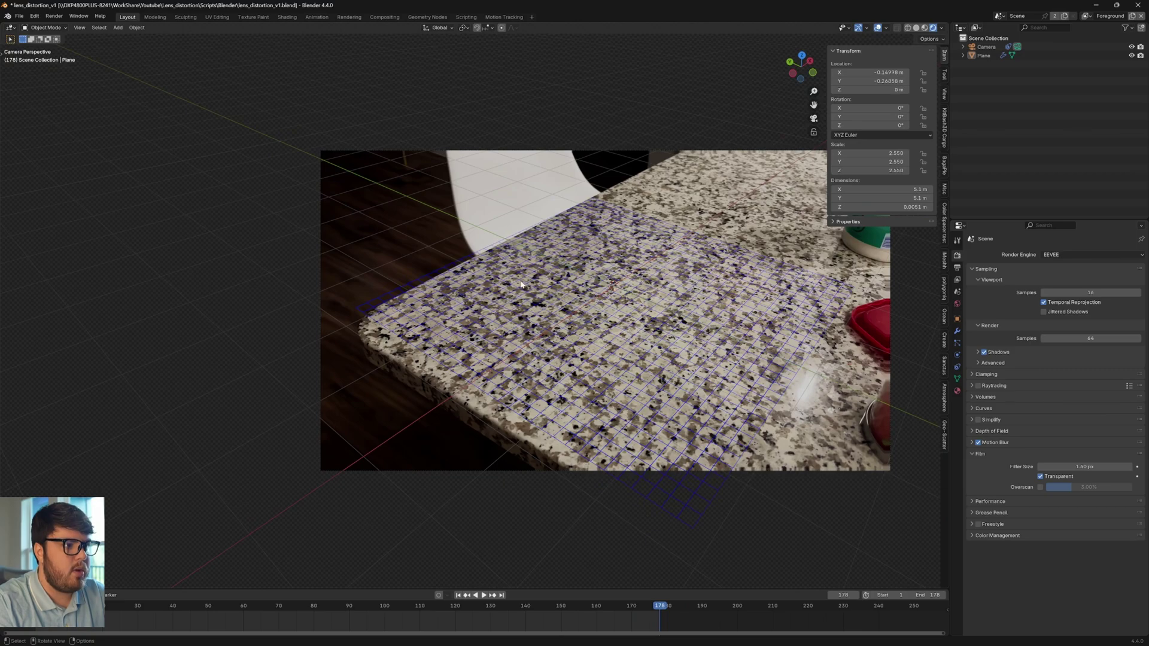
pyautogui.scroll(3, 522, 285)
pyautogui.keyDown('shift'); pyautogui.moveTo(602, 193); pyautogui.dragTo(557, 206, button='middle'); pyautogui.keyUp('shift')
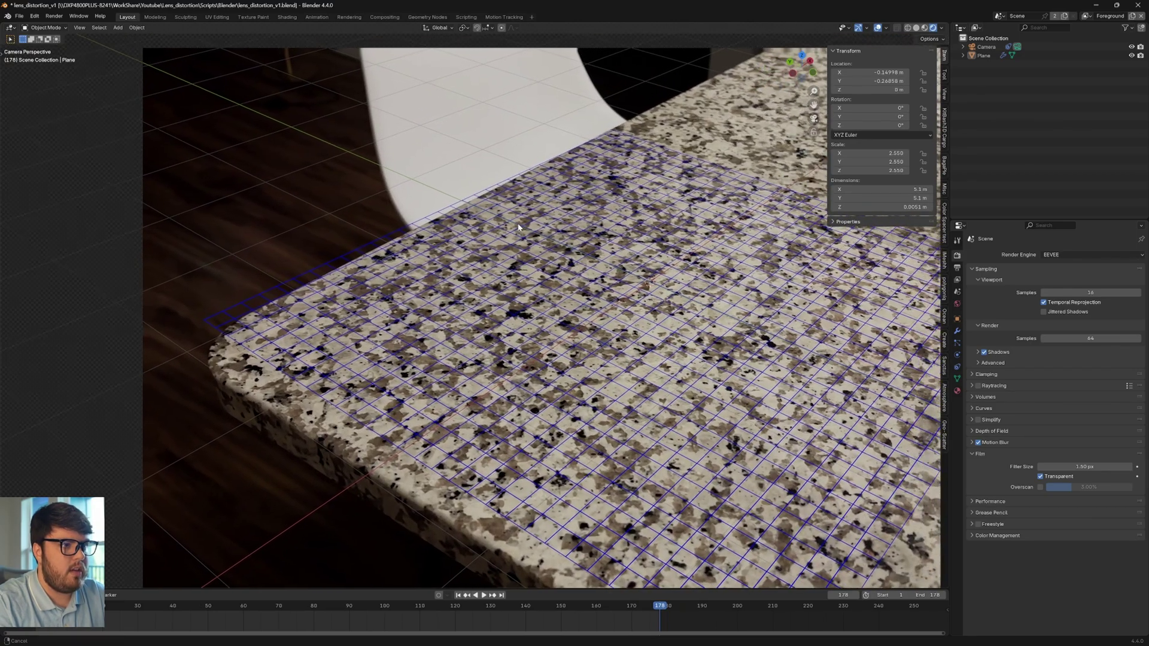
# Rotate the camera around the global Z axis to about -45.7° and show its lens and background image settings.
pyautogui.click(986, 46)
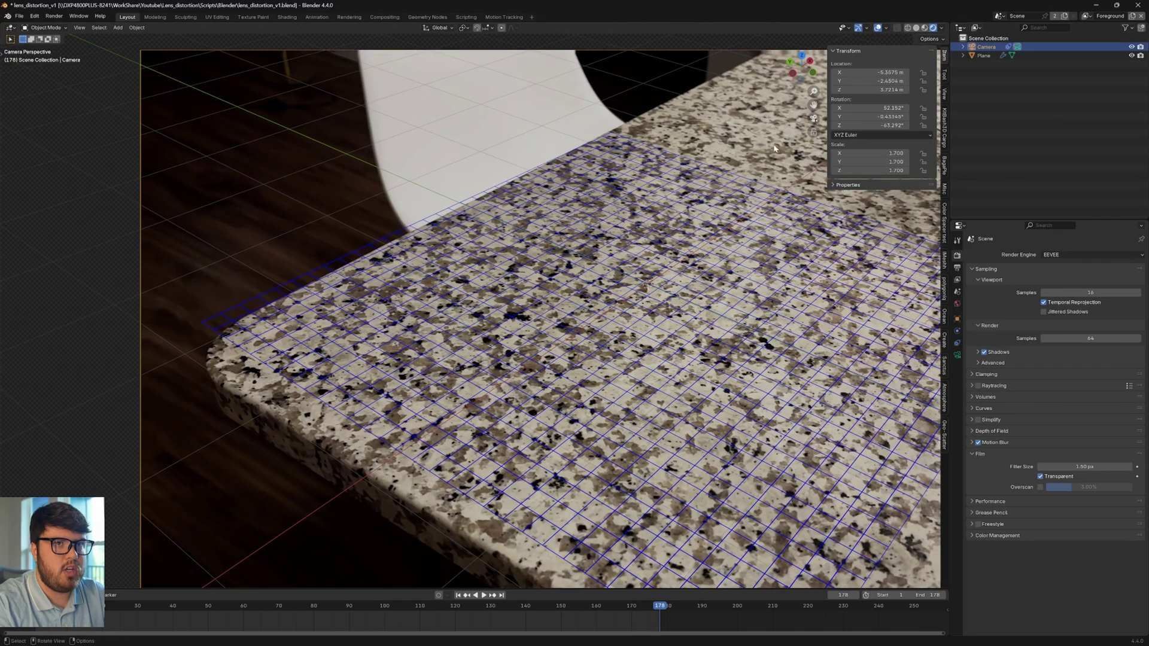
pyautogui.keyDown('shift'); pyautogui.moveTo(774, 148); pyautogui.dragTo(711, 141, button='middle'); pyautogui.keyUp('shift')
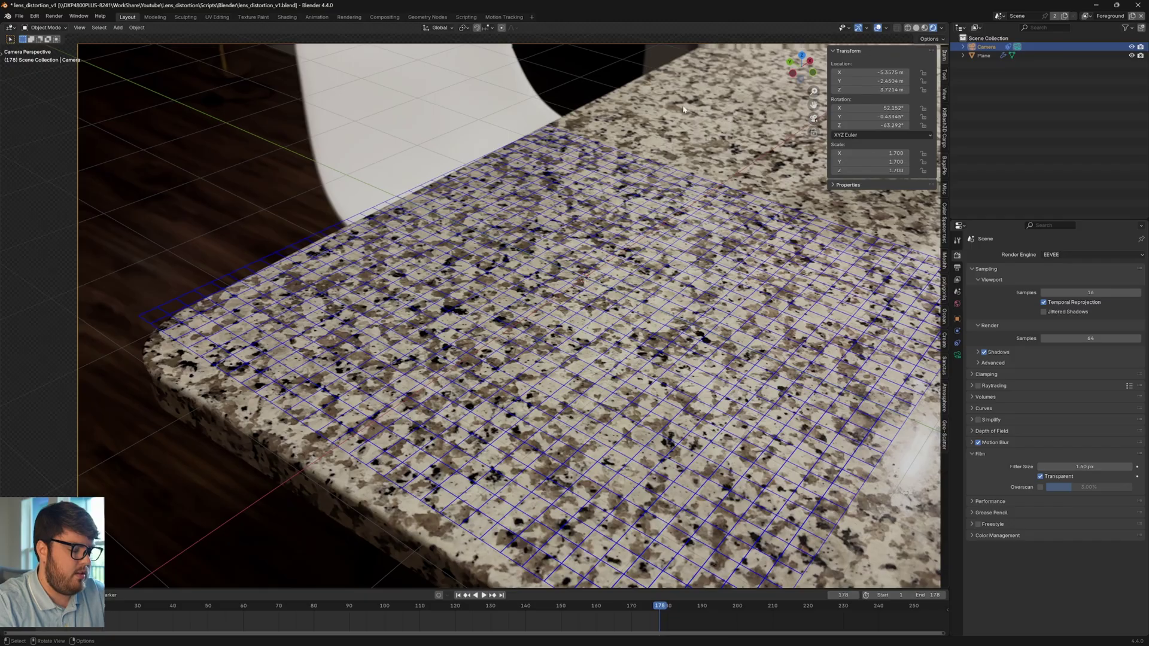
pyautogui.press('r')
pyautogui.press('z')
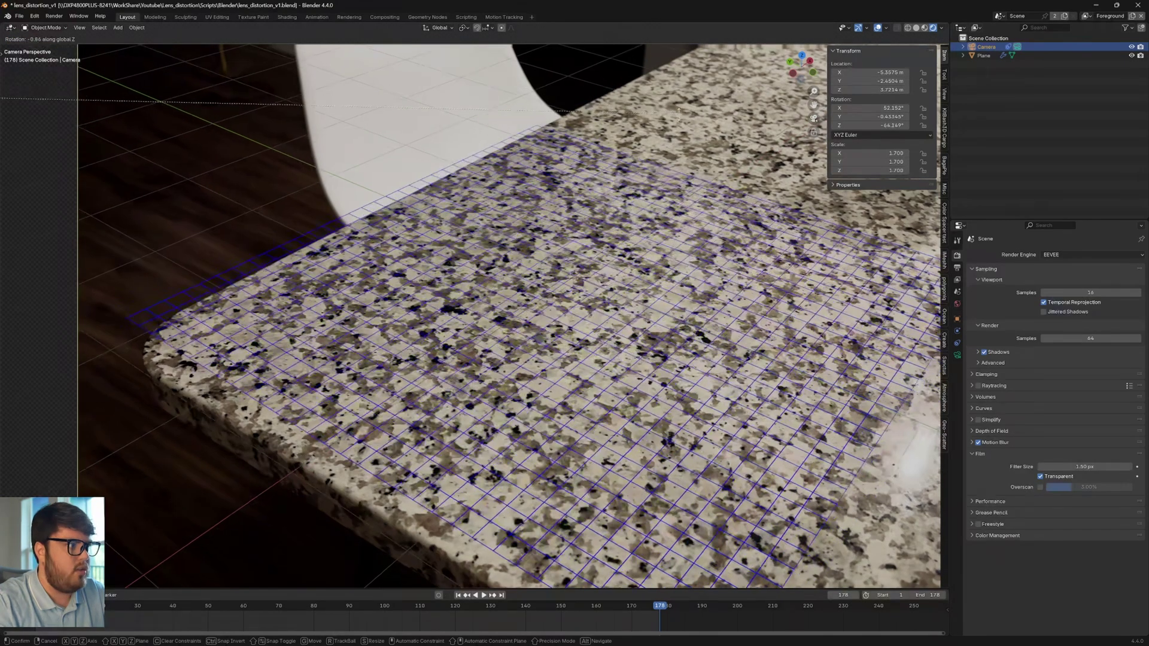
pyautogui.click(659, 126)
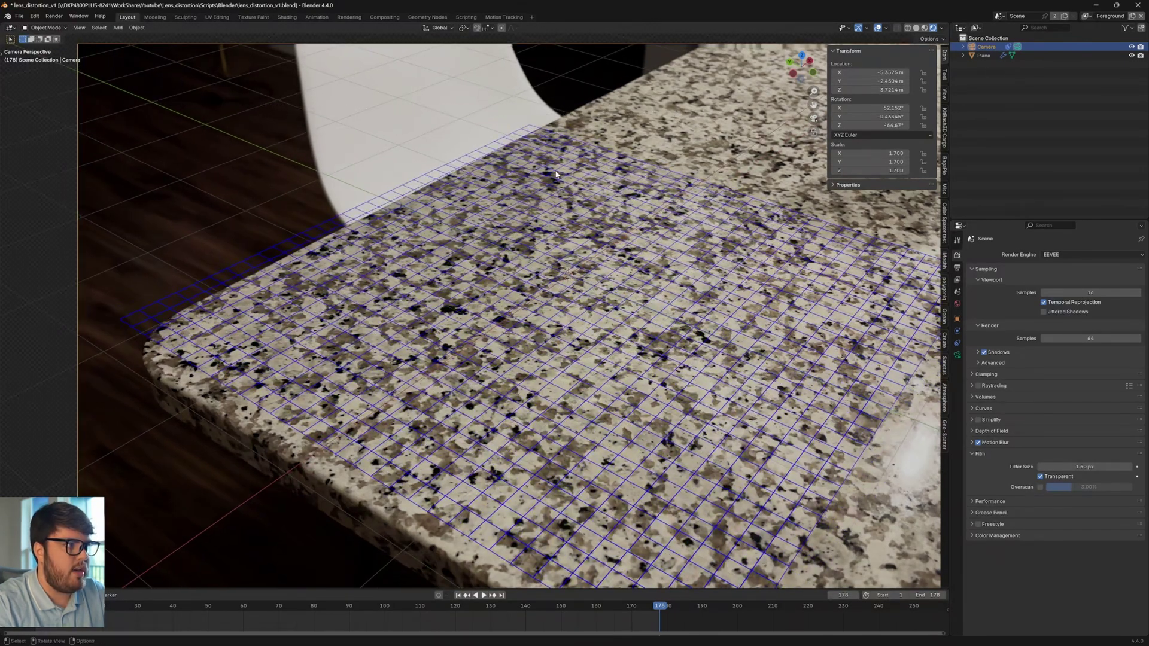
pyautogui.press('r')
pyautogui.press('z')
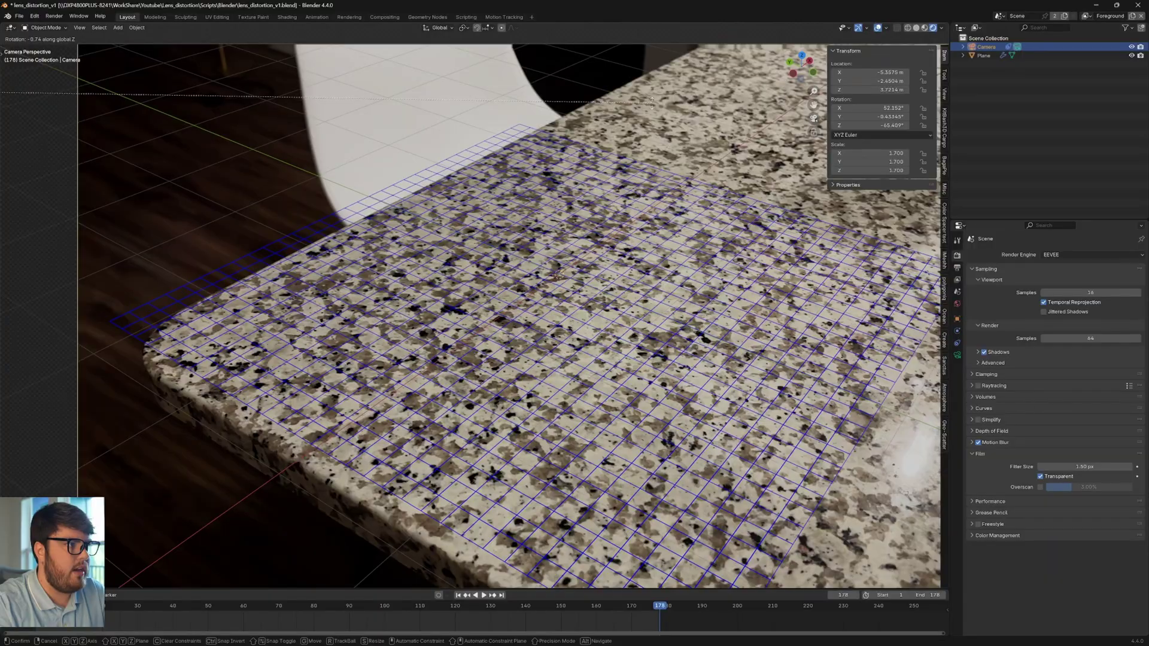
pyautogui.click(652, 103)
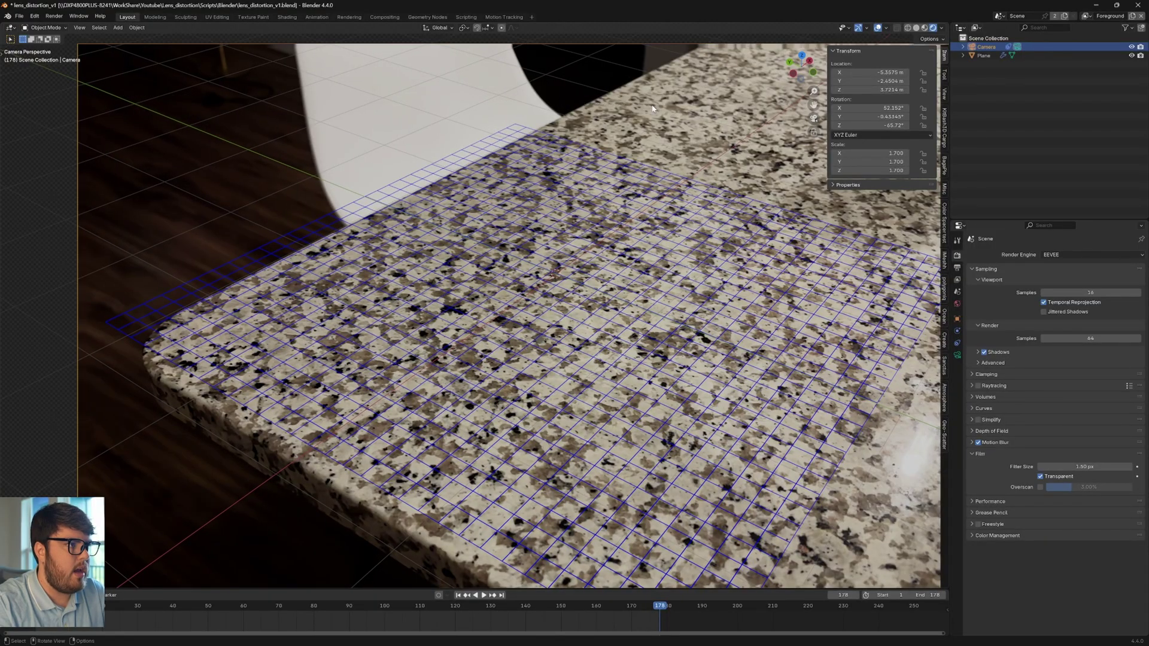
pyautogui.scroll(-2, 584, 208)
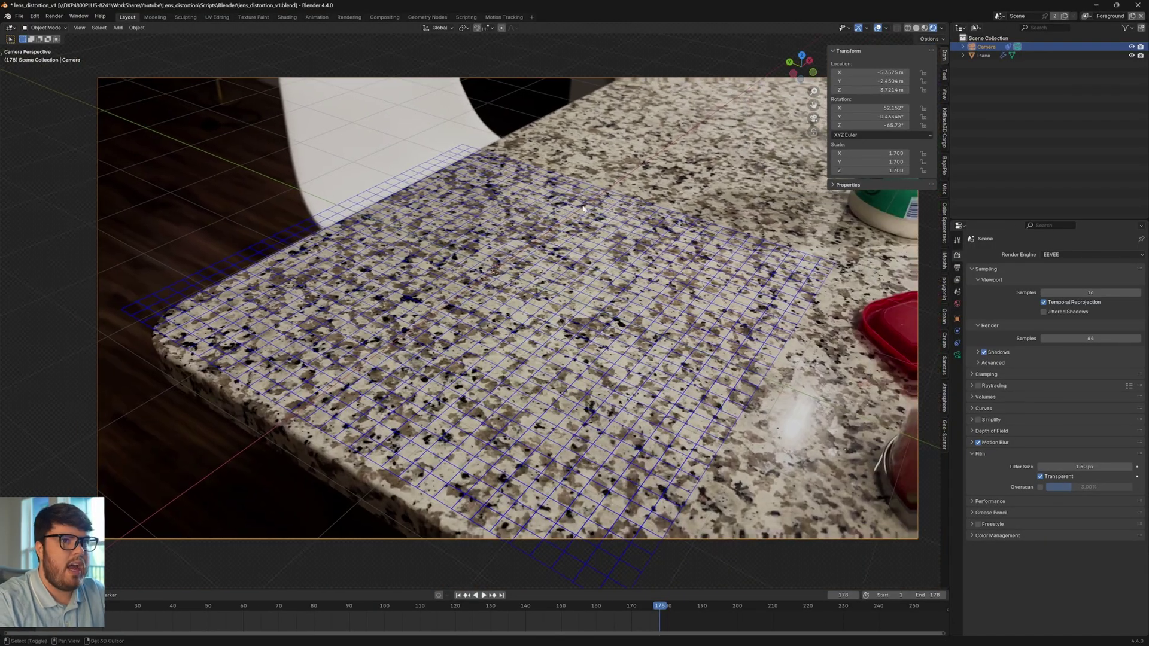
pyautogui.click(957, 355)
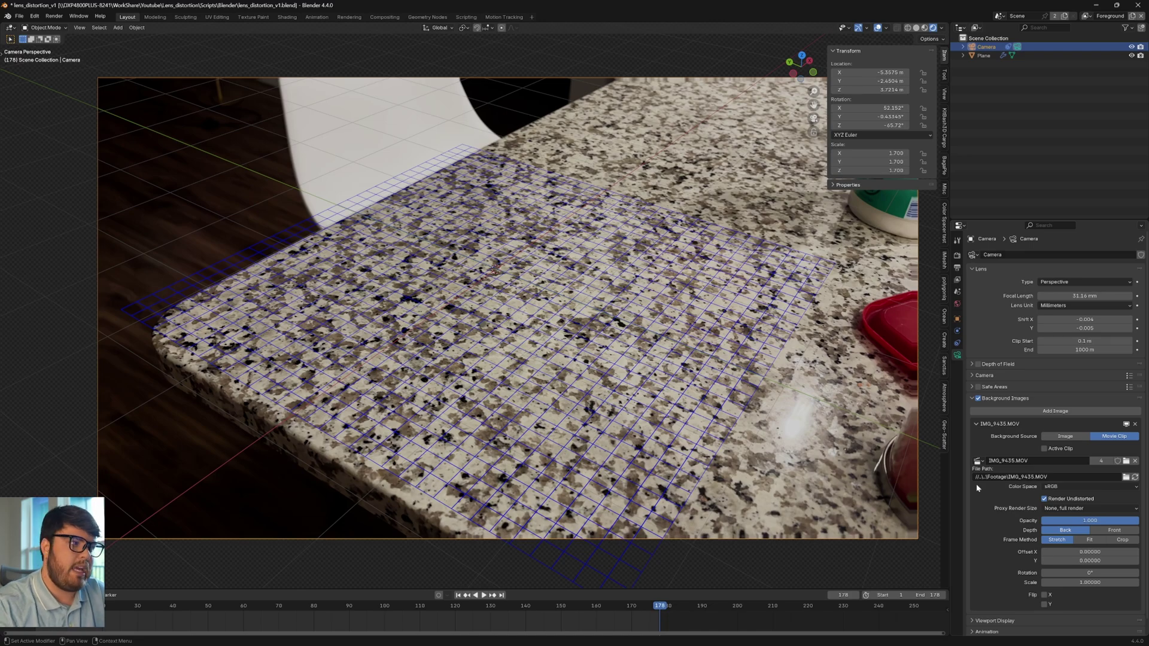
# Move the grid plane along X and Y to about X -0.30 m, Y -0.57 m to align with the countertop edges, and save the file.
pyautogui.click(728, 244)
pyautogui.press('g')
pyautogui.press('x')
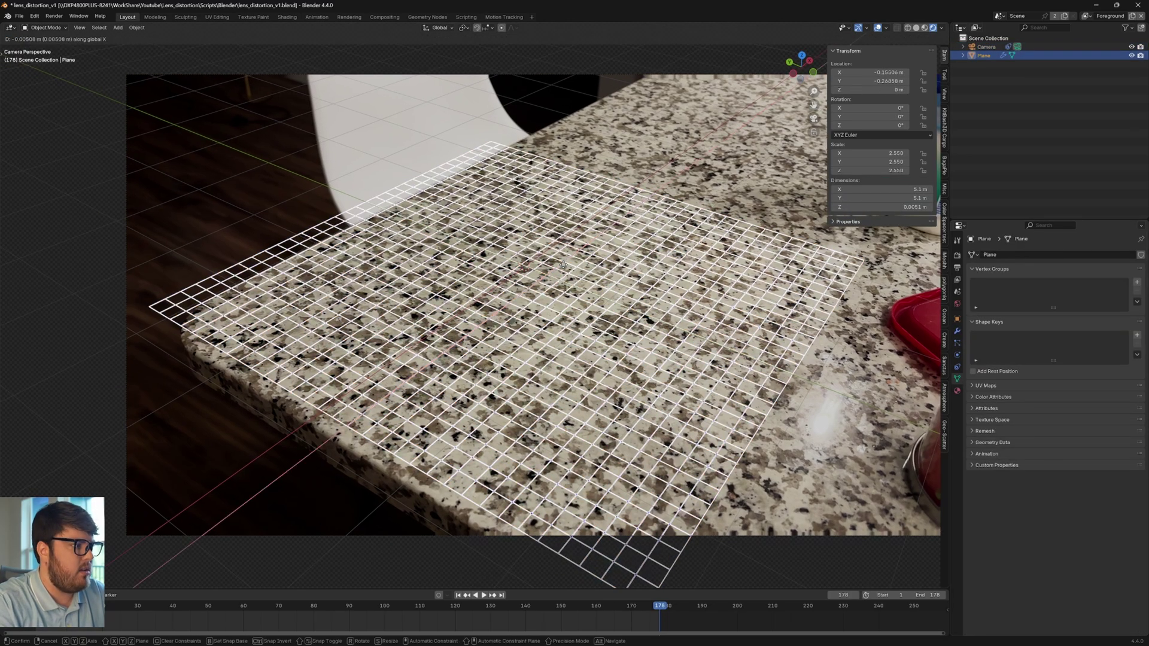
pyautogui.press('y')
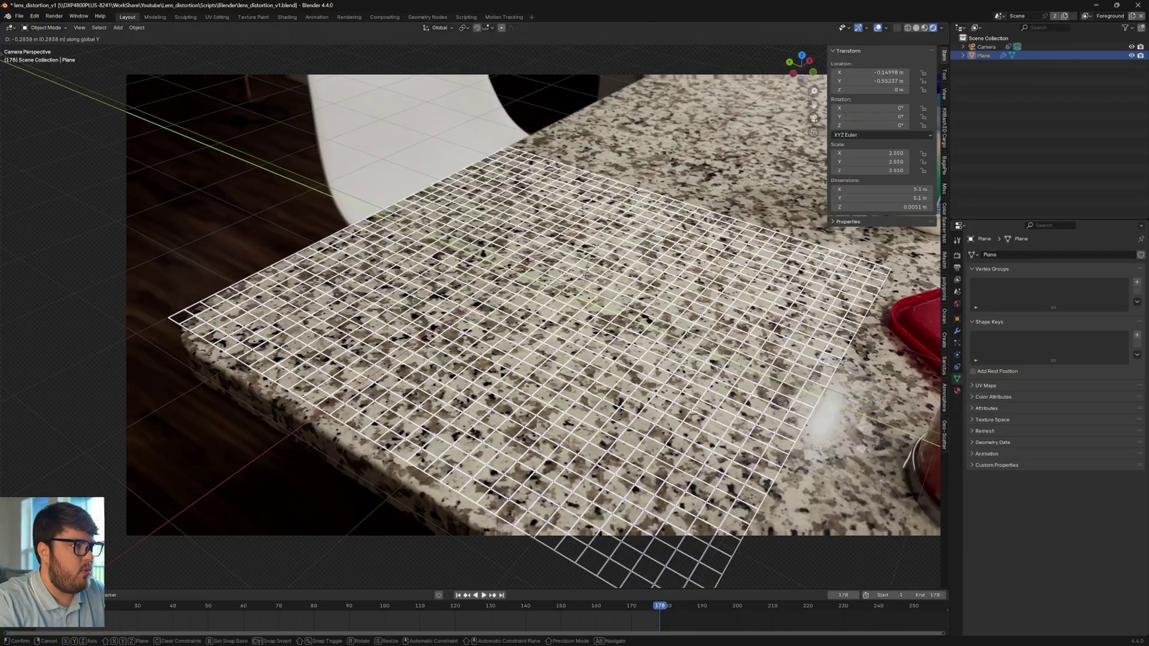
pyautogui.press('x')
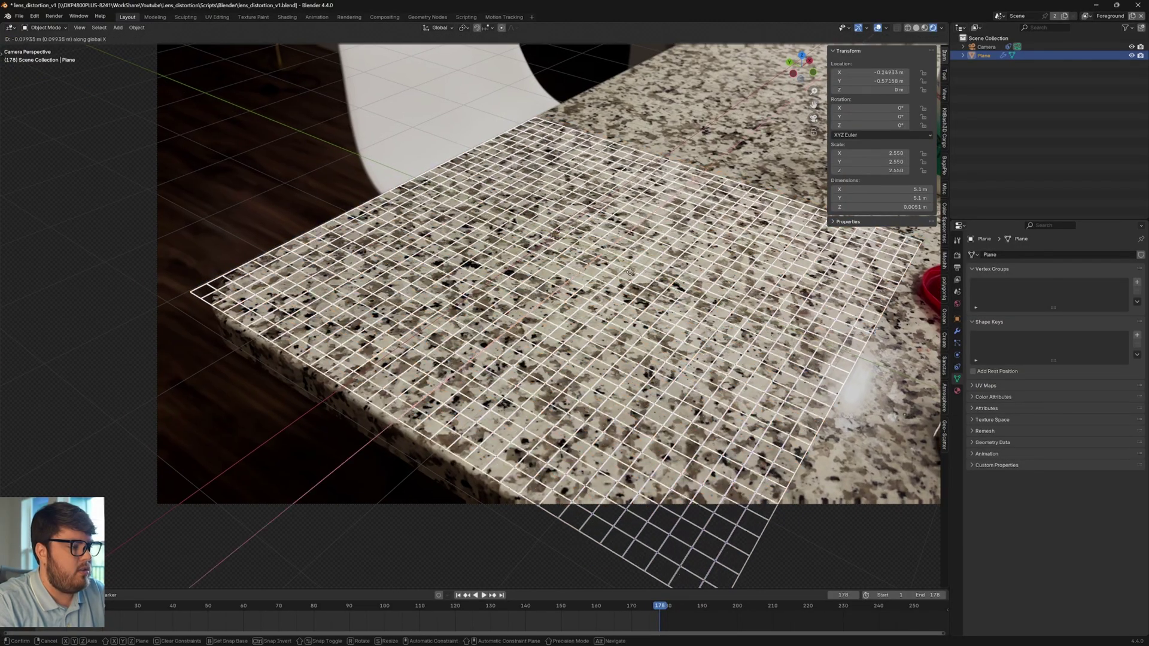
pyautogui.click(432, 115)
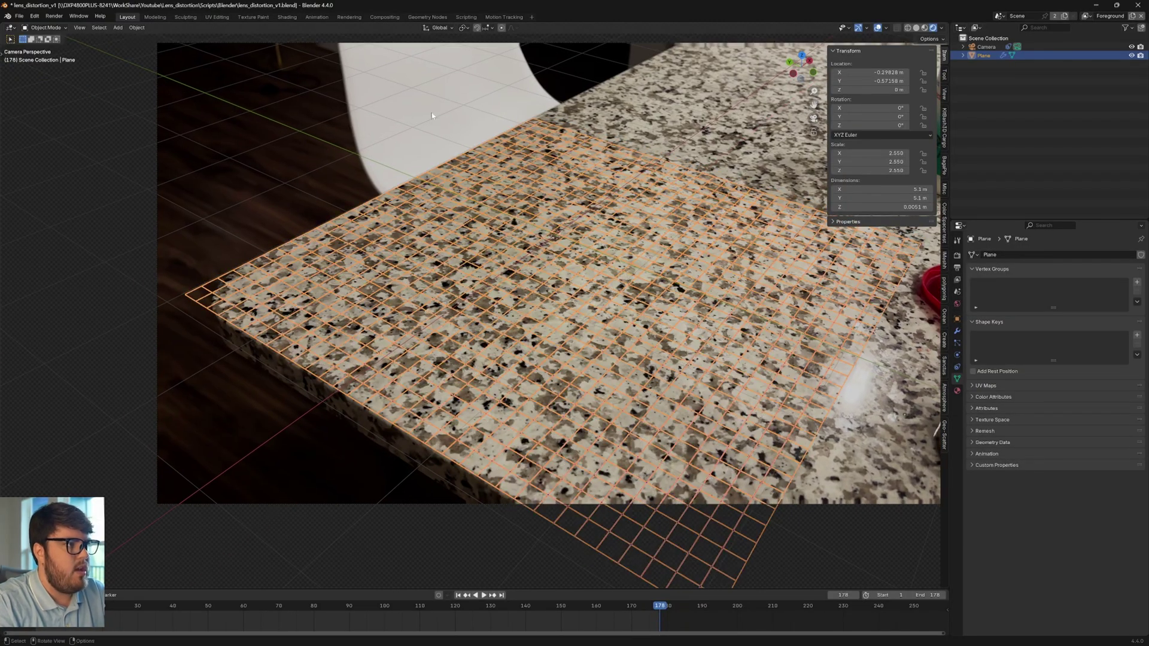
pyautogui.scroll(3, 469, 168)
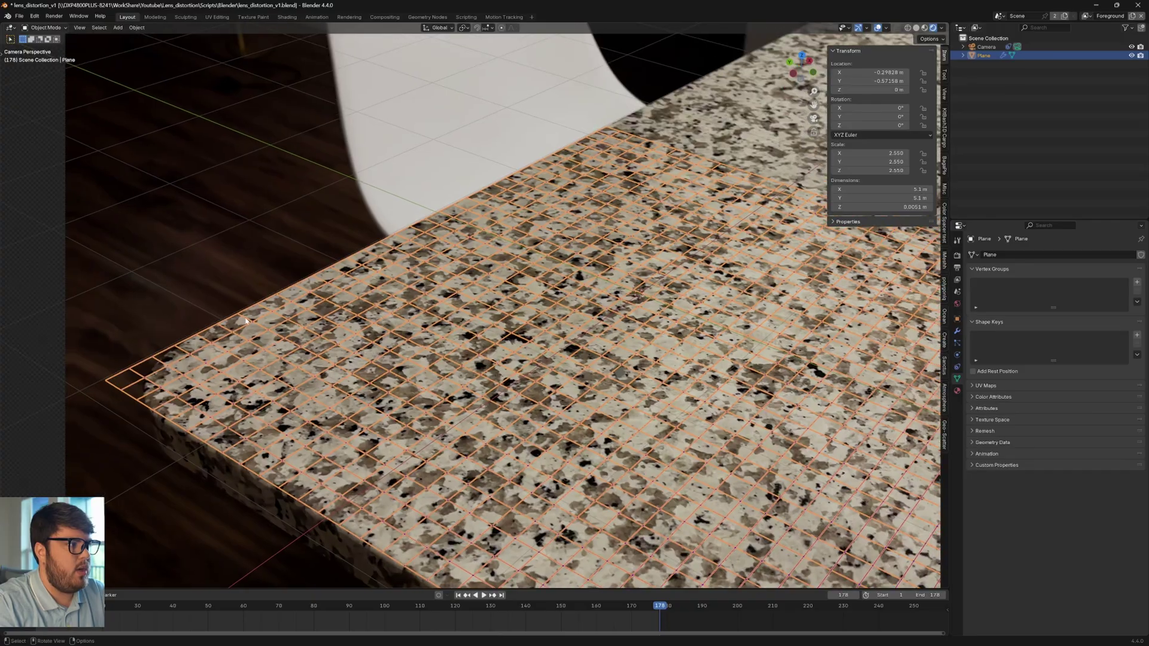
pyautogui.scroll(-3, 413, 224)
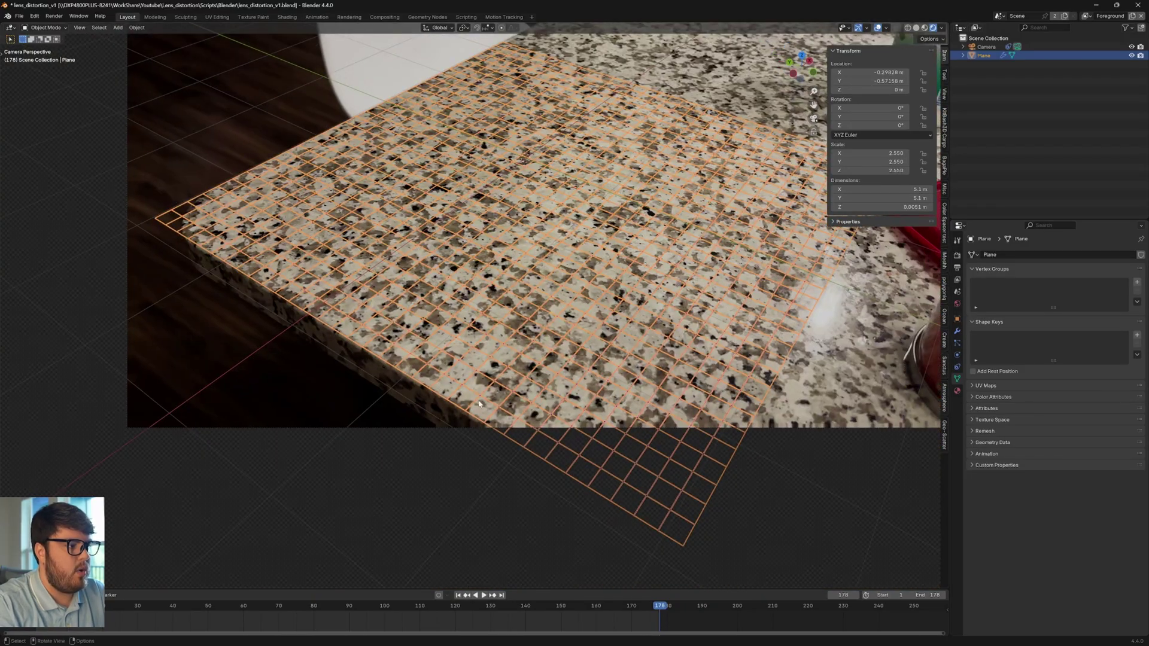
pyautogui.keyDown('shift'); pyautogui.scroll(5, 452, 374); pyautogui.keyUp('shift')
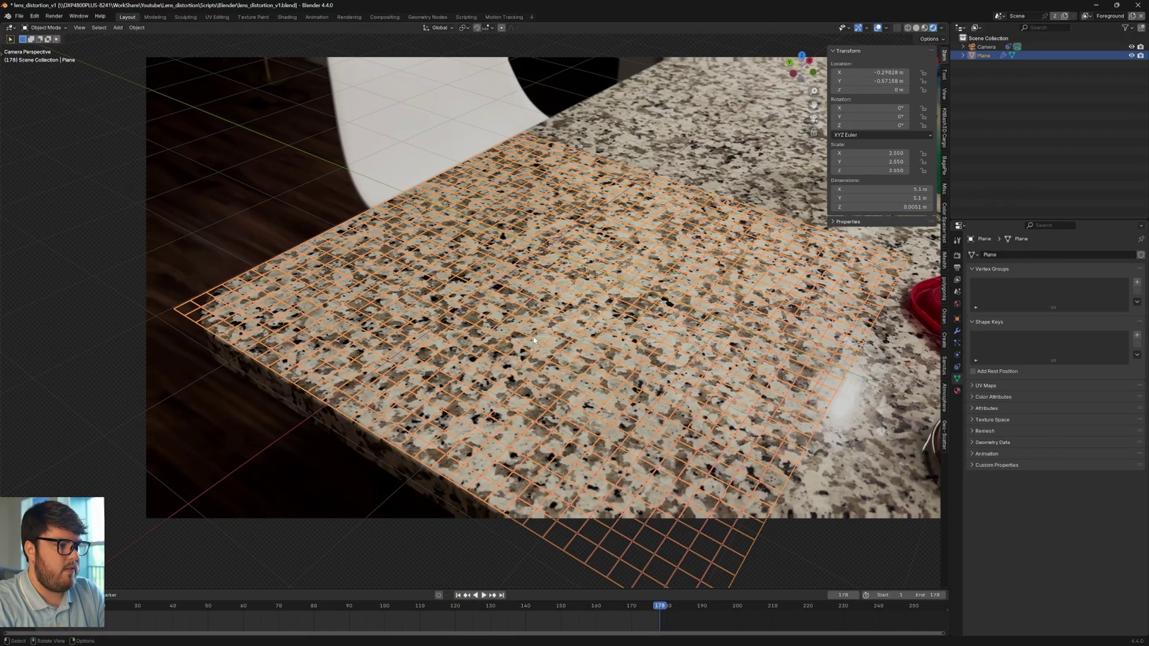
pyautogui.hotkey('ctrl', 's')
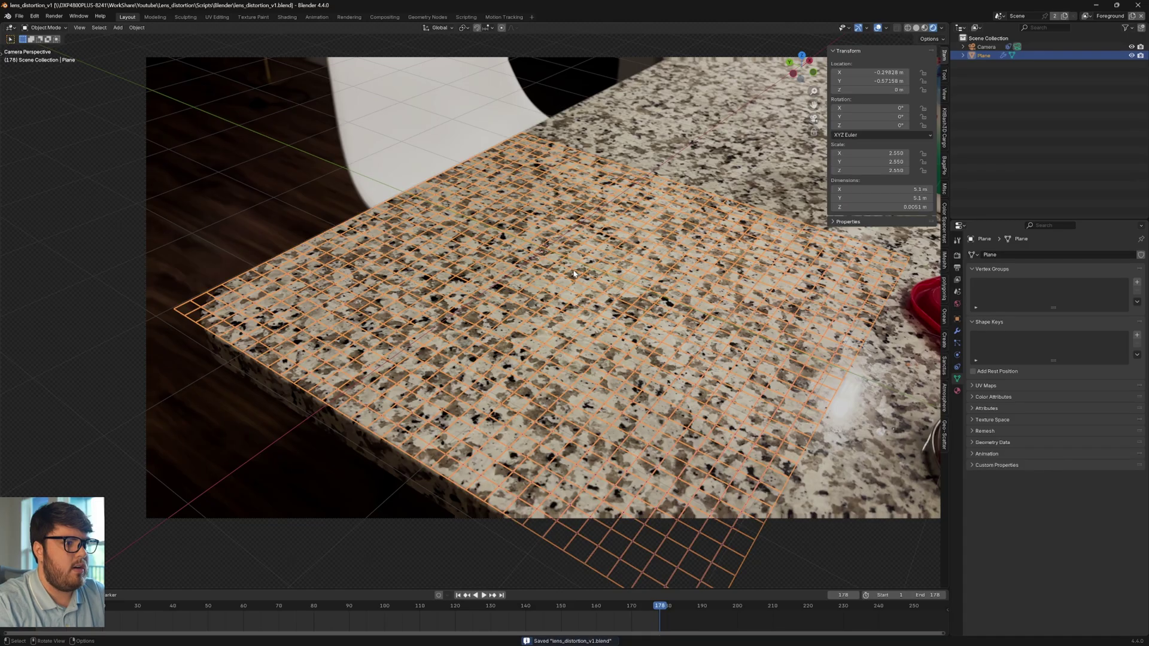
# Render the current frame as a still image and close the render window.
pyautogui.scroll(-2, 573, 274)
pyautogui.keyDown('shift'); pyautogui.moveTo(573, 274); pyautogui.dragTo(584, 297, button='middle'); pyautogui.keyUp('shift')
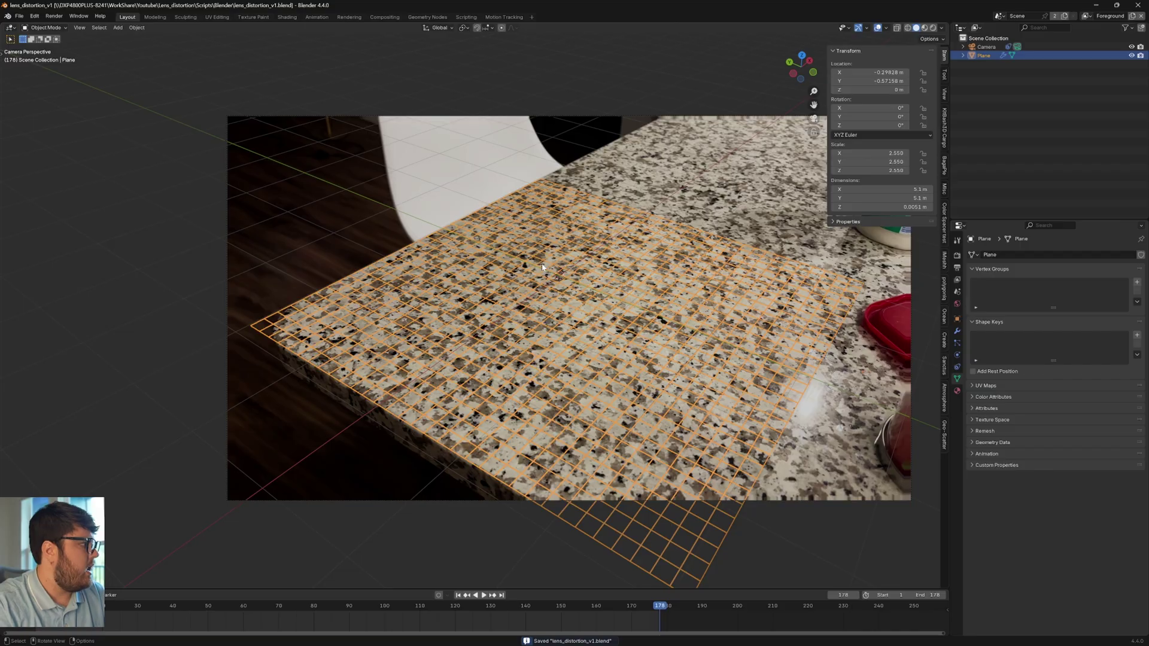
pyautogui.press('F12')
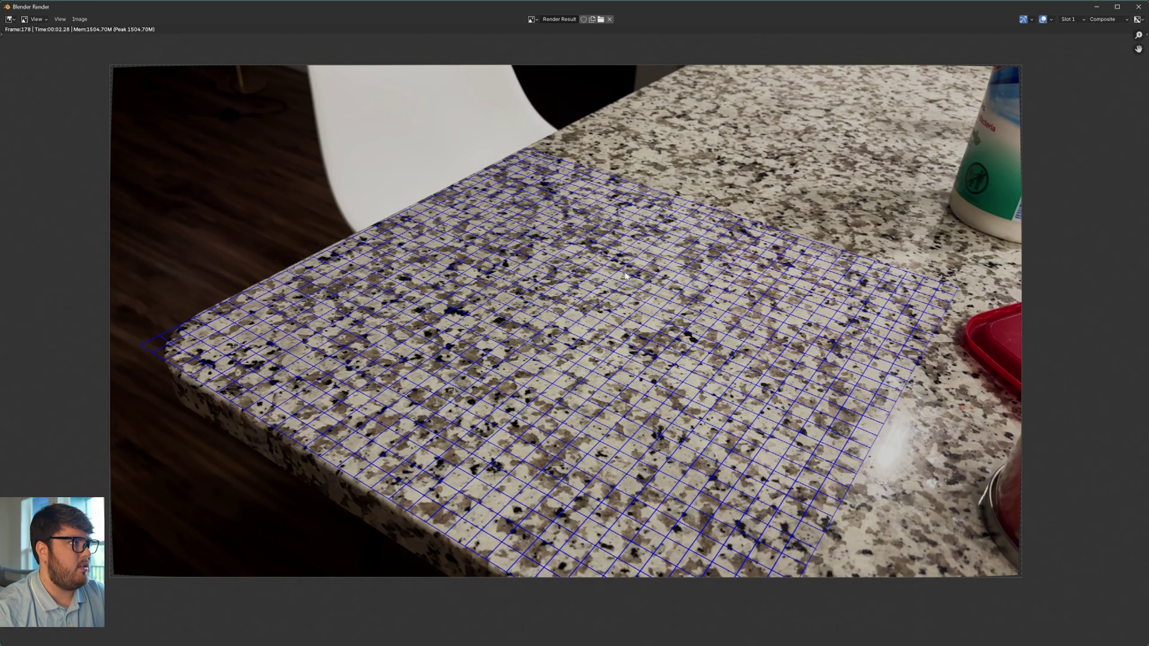
pyautogui.click(1138, 7)
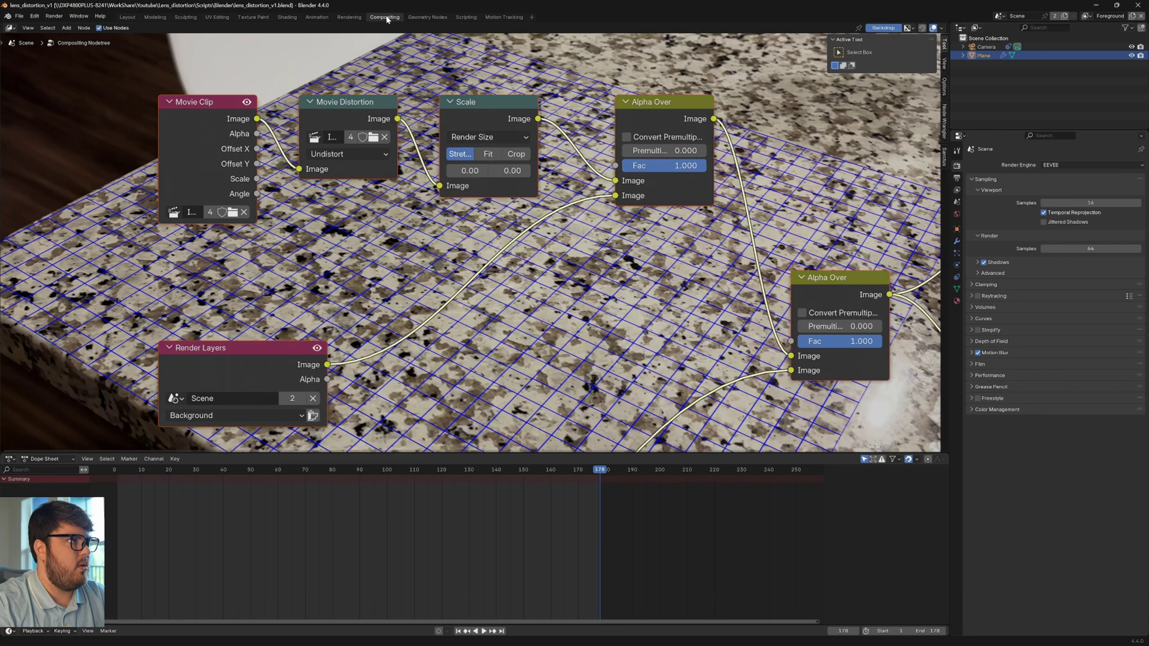
# Open the compositor and move the foreground Render Layers node up, close beneath the background Render Layers node.
pyautogui.click(382, 18)
pyautogui.scroll(-4, 458, 174)
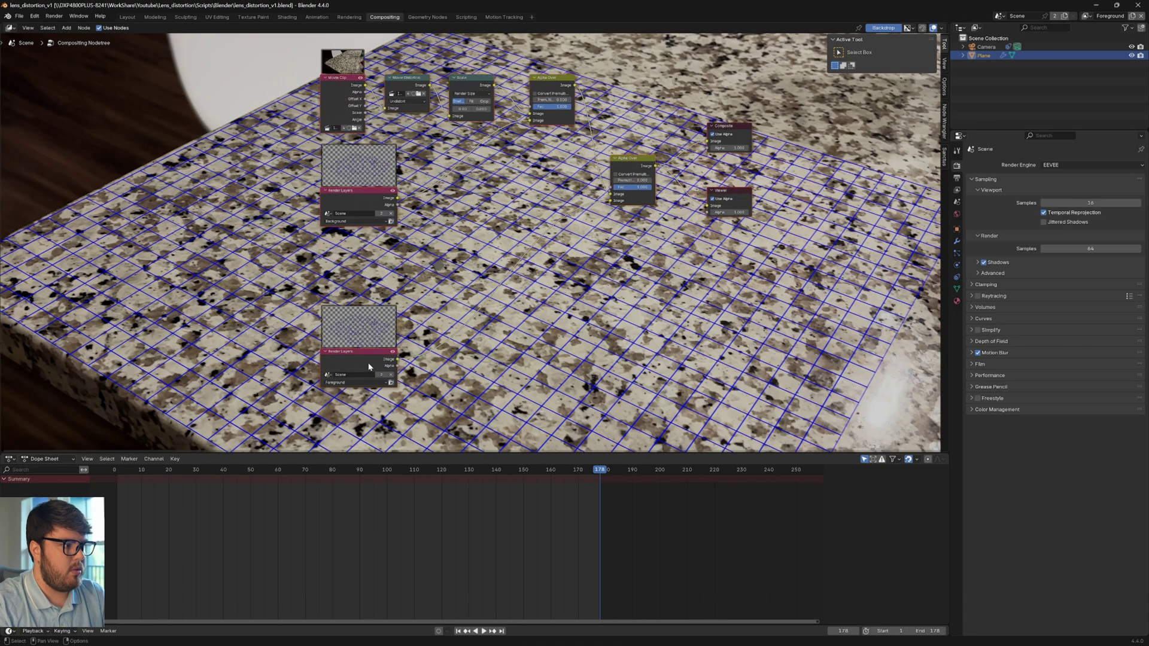
pyautogui.moveTo(369, 366); pyautogui.dragTo(369, 311)
pyautogui.keyDown('shift'); pyautogui.scroll(3, 425, 328); pyautogui.keyUp('shift')
pyautogui.keyDown('shift'); pyautogui.scroll(1, 426, 327); pyautogui.keyUp('shift')
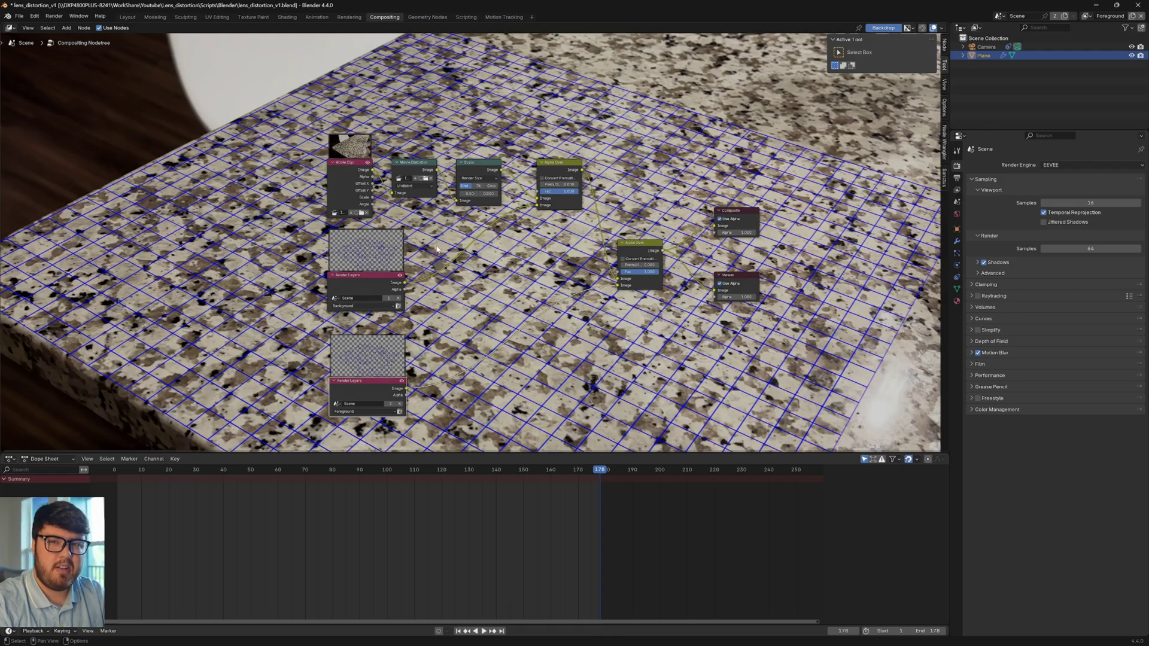
# Remove the Background view layer from the scene, leaving only the Foreground view layer.
pyautogui.click(1087, 16)
pyautogui.click(961, 38)
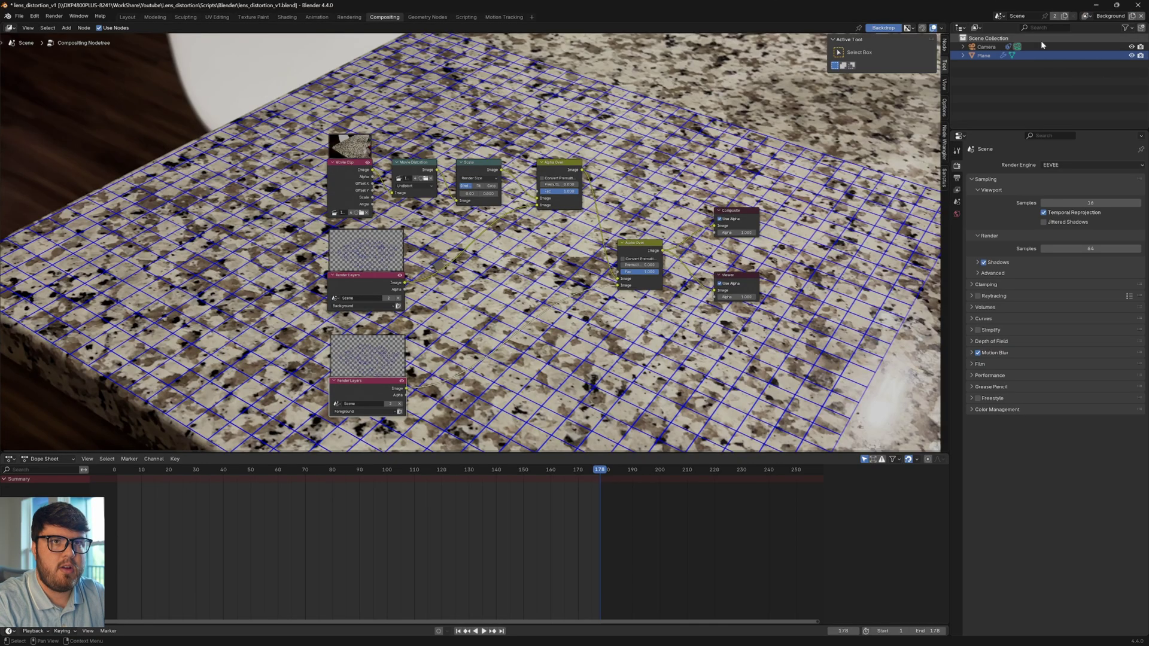
pyautogui.click(1141, 18)
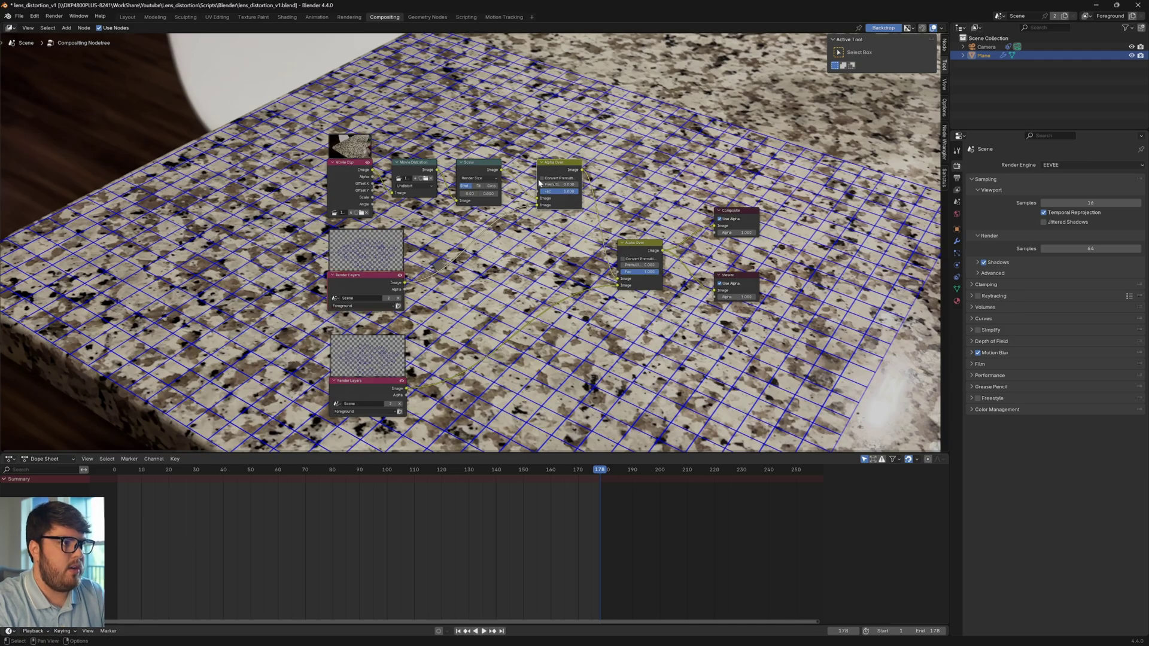
# Delete the first Alpha Over and background Render Layers nodes, and link the Scale output to the remaining Alpha Over's first image input.
pyautogui.press('x')
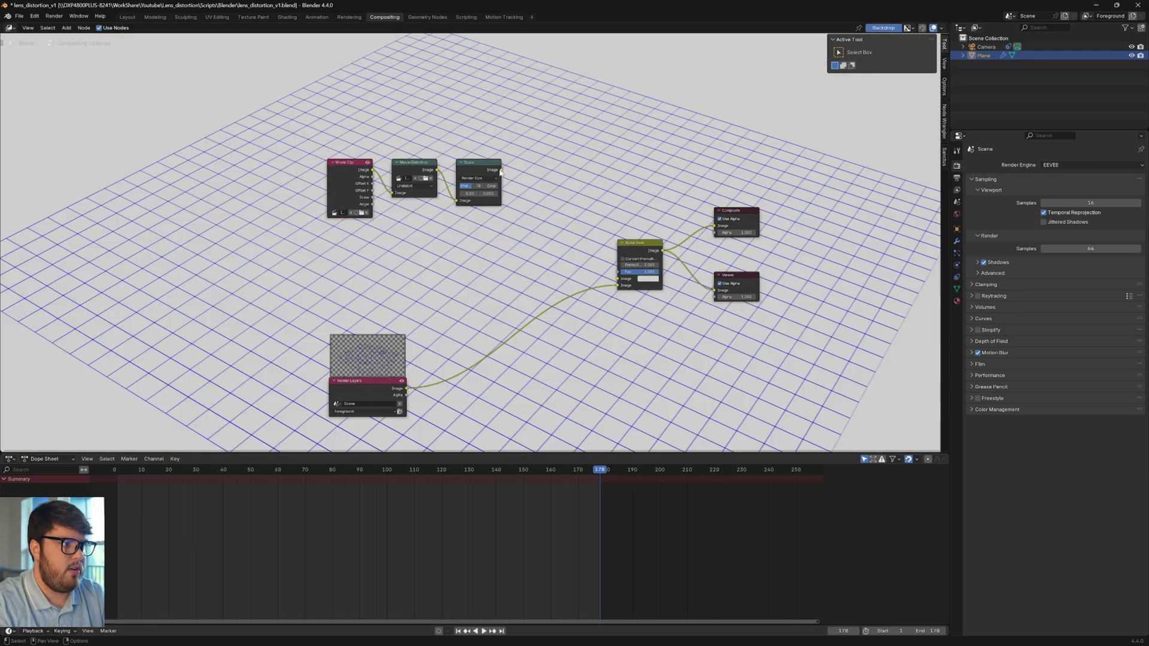
pyautogui.moveTo(501, 170); pyautogui.dragTo(617, 279)
pyautogui.moveTo(382, 391); pyautogui.dragTo(410, 321)
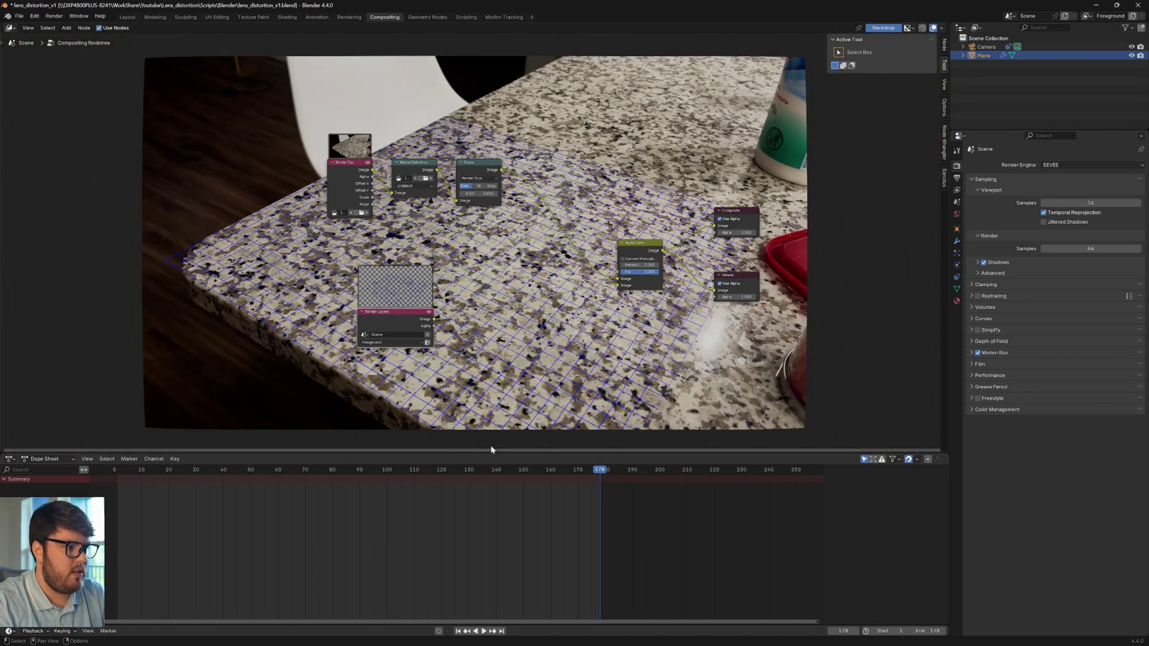
# Enlarge the node editor over the timeline and line up the foreground Render Layers node beneath the Movie Clip node.
pyautogui.moveTo(489, 453); pyautogui.dragTo(486, 533)
pyautogui.moveTo(433, 370); pyautogui.dragTo(404, 378)
pyautogui.moveTo(471, 201); pyautogui.dragTo(483, 264, button='middle')
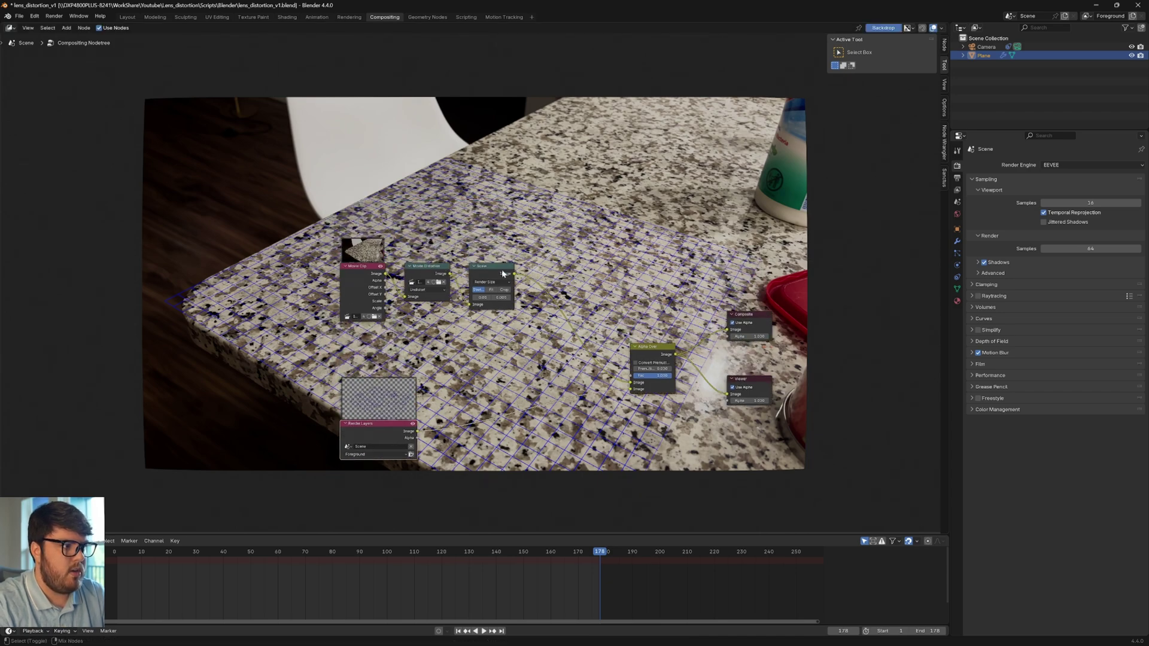
# Preview the Scale node's output and compare it with the Movie Distortion and Scale nodes muted and unmuted.
pyautogui.keyDown('ctrl'); pyautogui.keyDown('shift'); pyautogui.click(503, 273); pyautogui.keyUp('shift'); pyautogui.keyUp('ctrl')
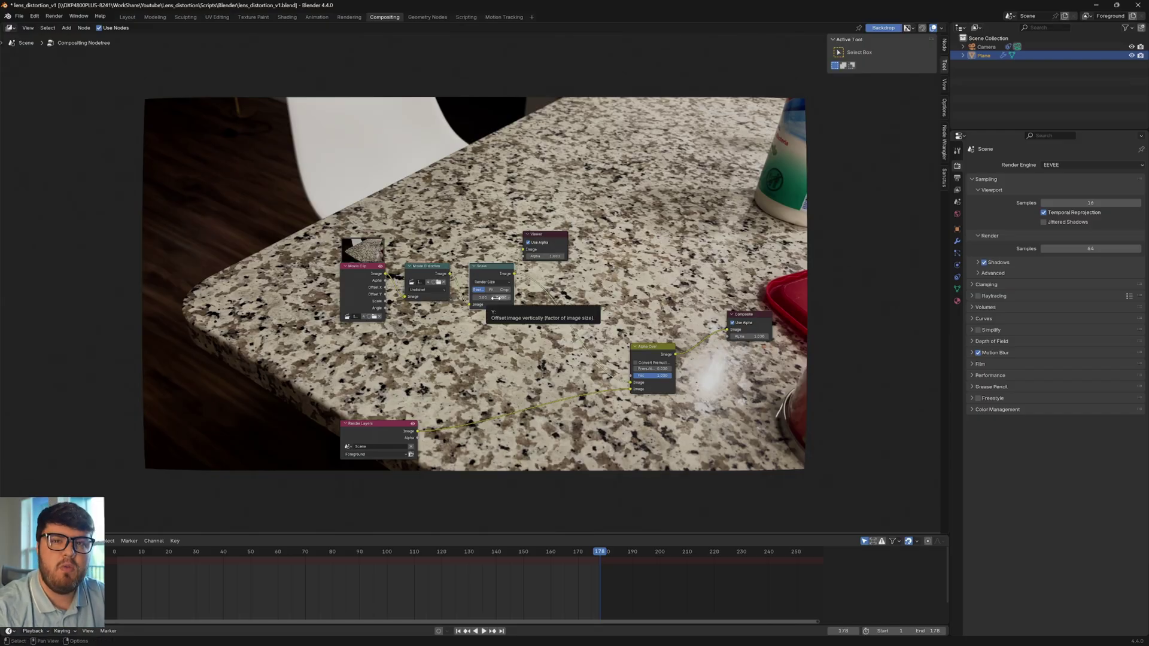
pyautogui.press('m')
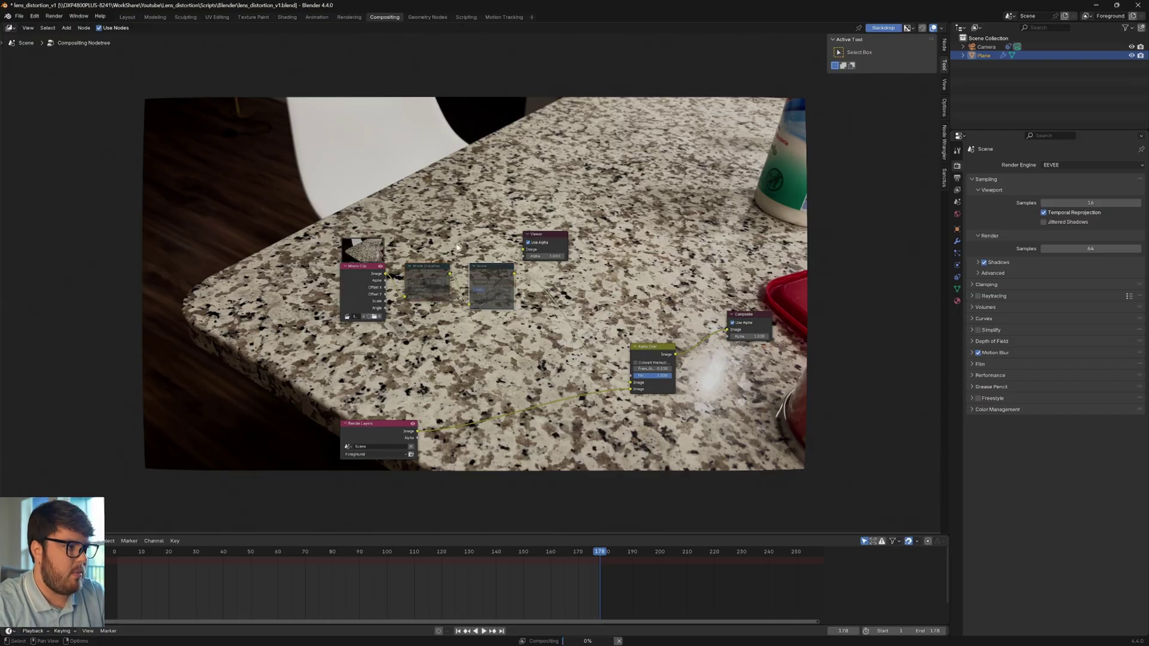
pyautogui.press('m')
pyautogui.press('m')
pyautogui.press('m')
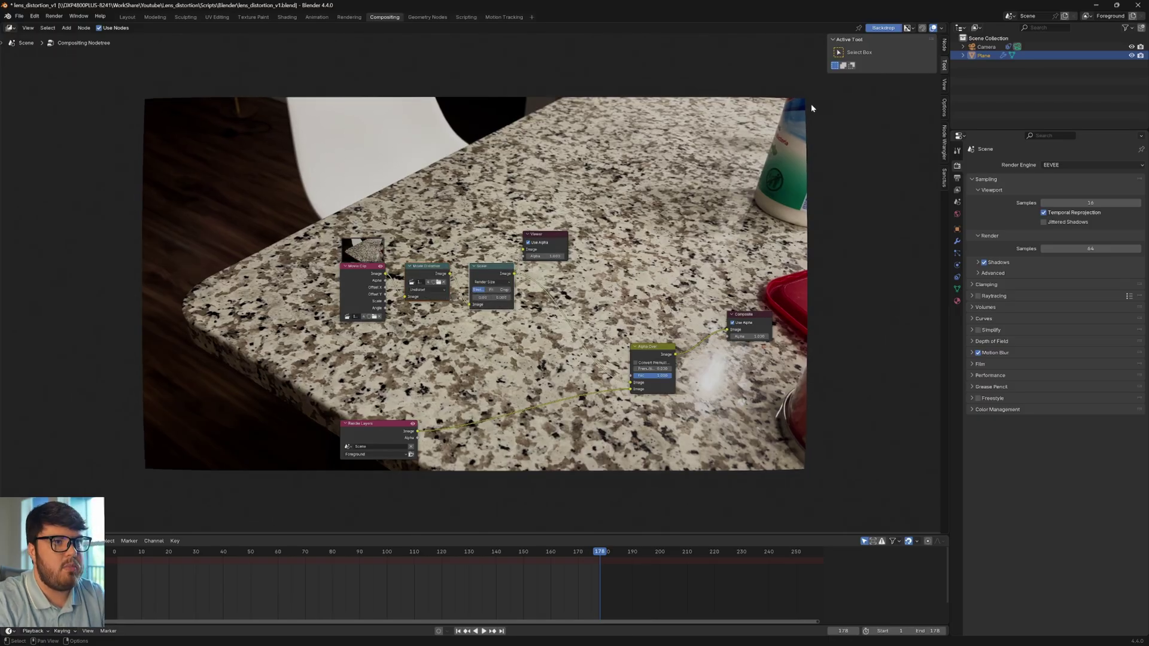
# Toggle muting on the Movie Distortion node alone to compare the original and undistorted footage at the frame edges.
pyautogui.keyDown('alt'); pyautogui.moveTo(813, 200); pyautogui.dragTo(707, 380, button='middle'); pyautogui.keyUp('alt')
pyautogui.keyDown('alt'); pyautogui.moveTo(630, 413); pyautogui.dragTo(682, 444, button='middle'); pyautogui.keyUp('alt')
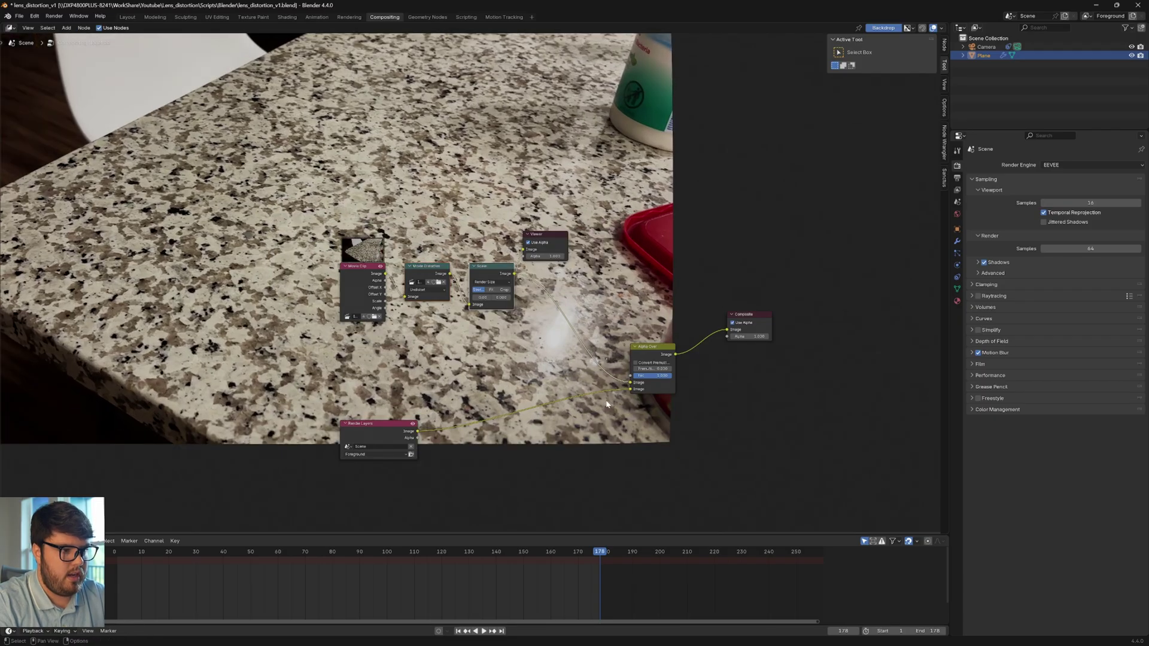
pyautogui.hotkey('alt', 'v')
pyautogui.hotkey('alt', 'v')
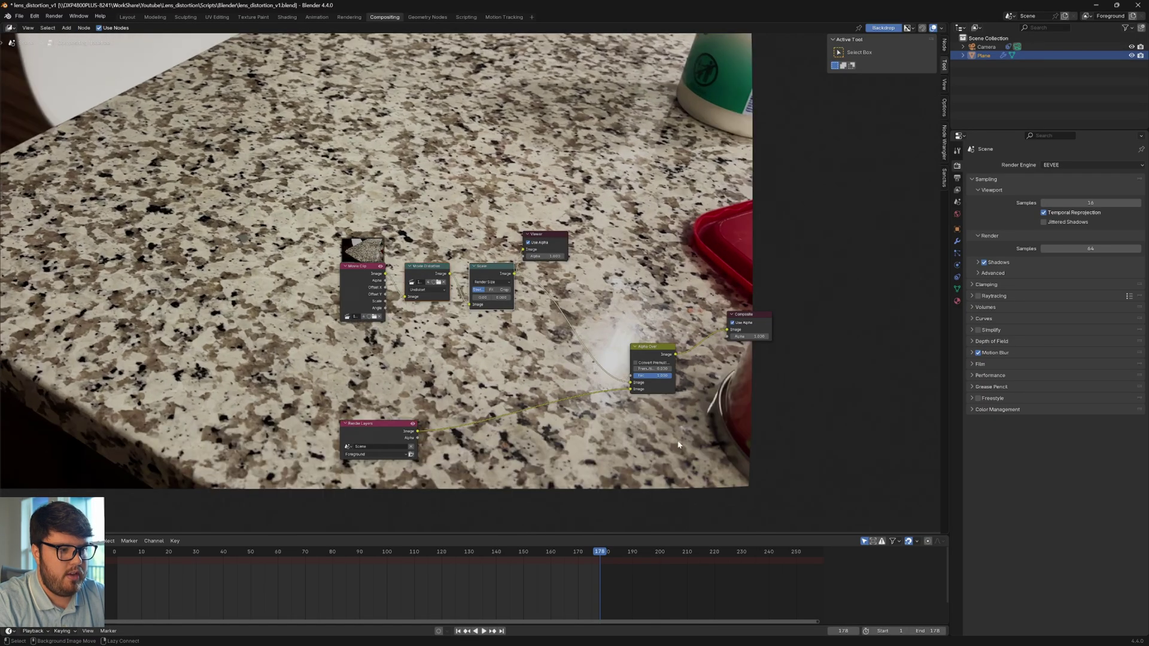
pyautogui.click(435, 270)
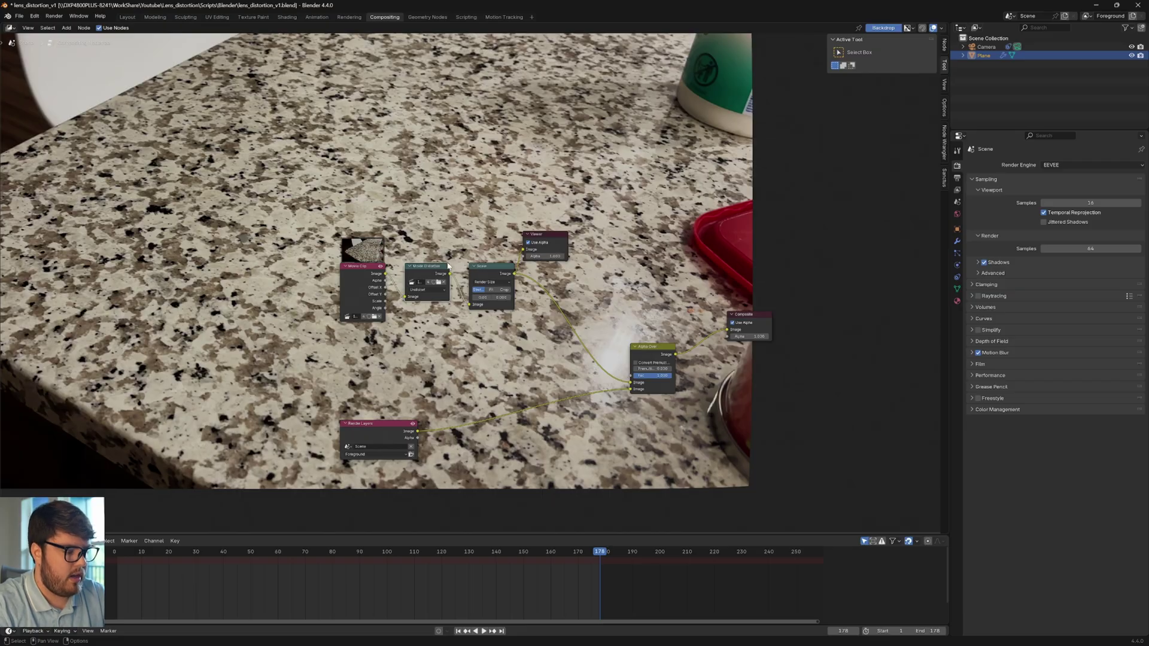
pyautogui.press('m')
pyautogui.press('m')
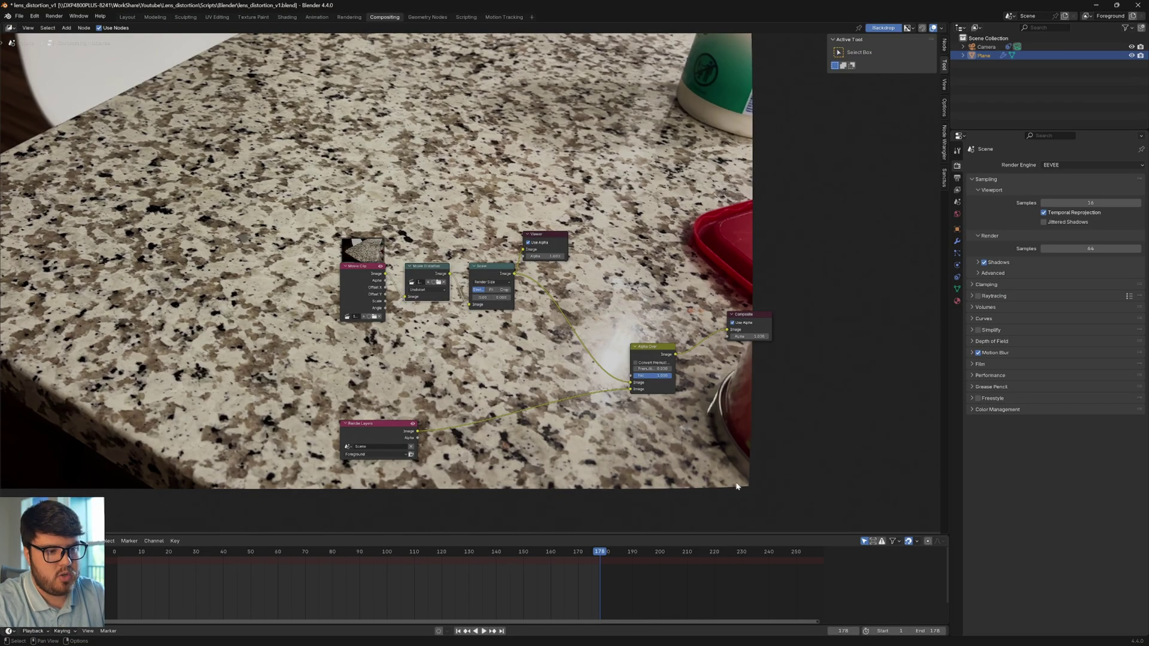
pyautogui.press('m')
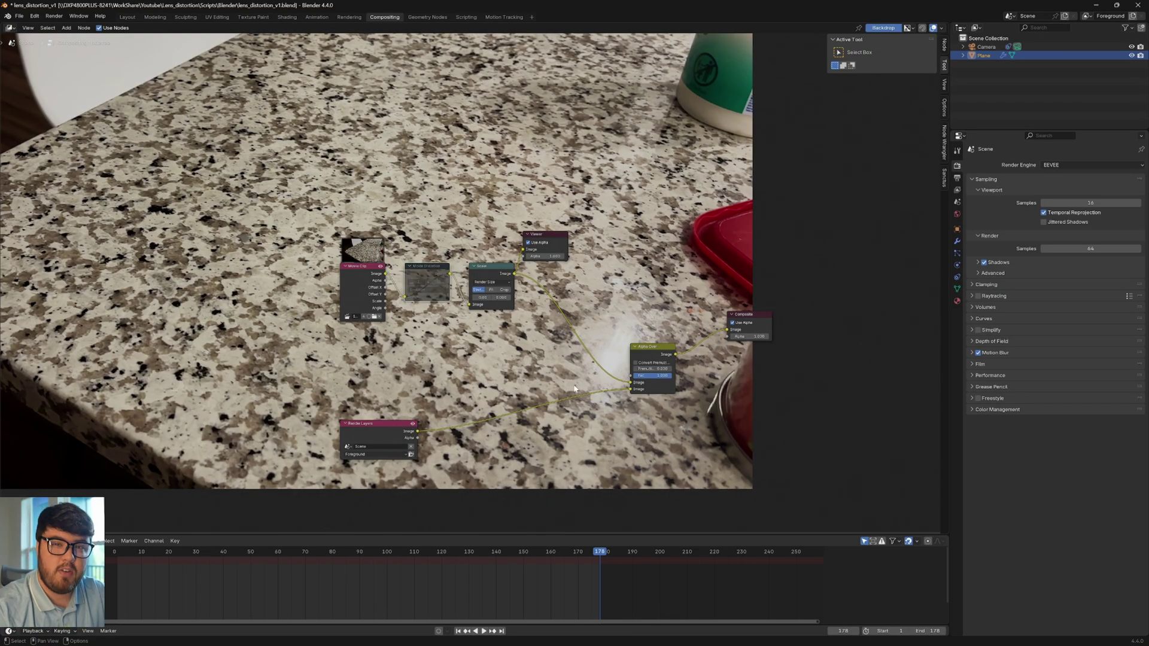
pyautogui.press('m')
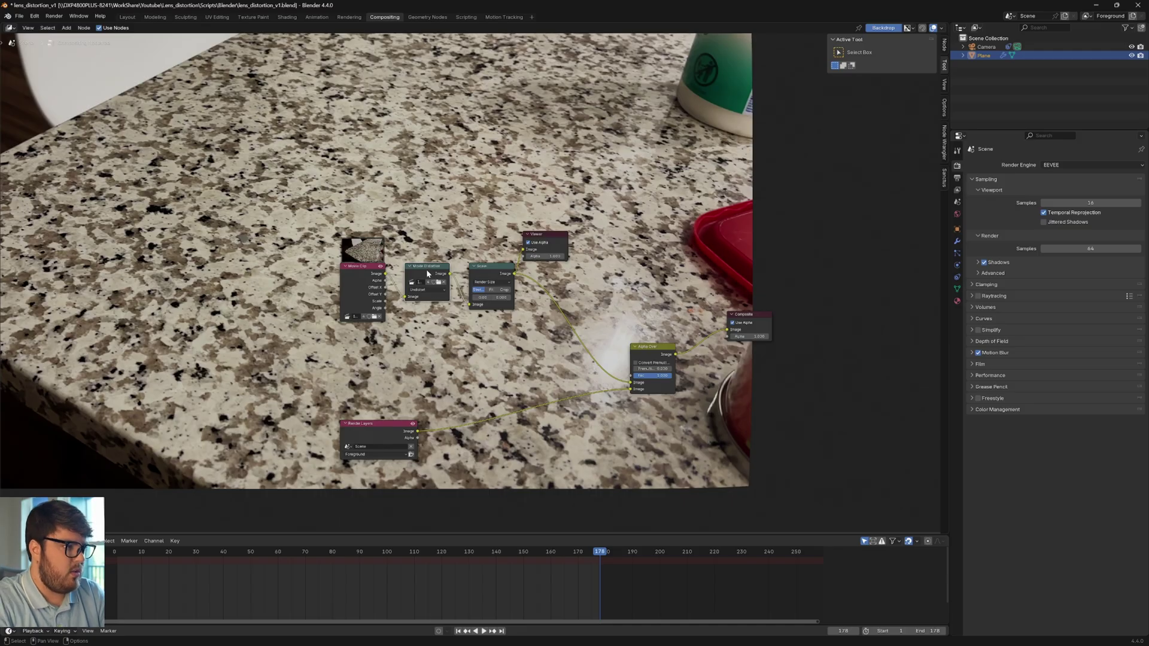
pyautogui.press('m')
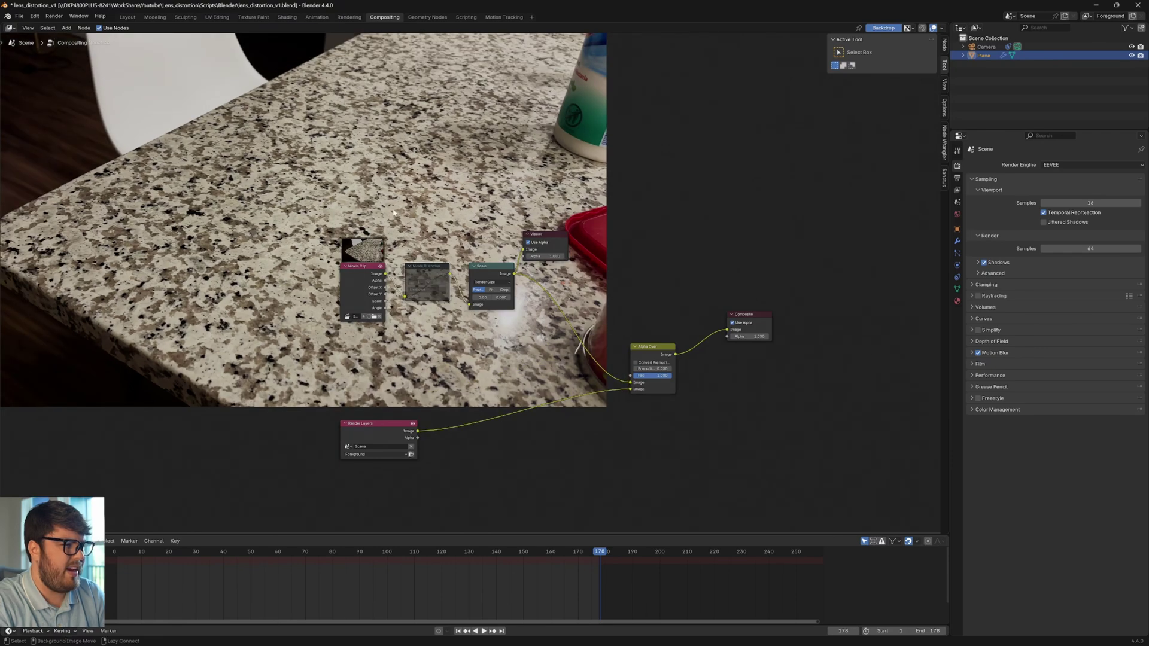
pyautogui.keyDown('alt'); pyautogui.moveTo(393, 212); pyautogui.dragTo(556, 271, button='middle'); pyautogui.keyUp('alt')
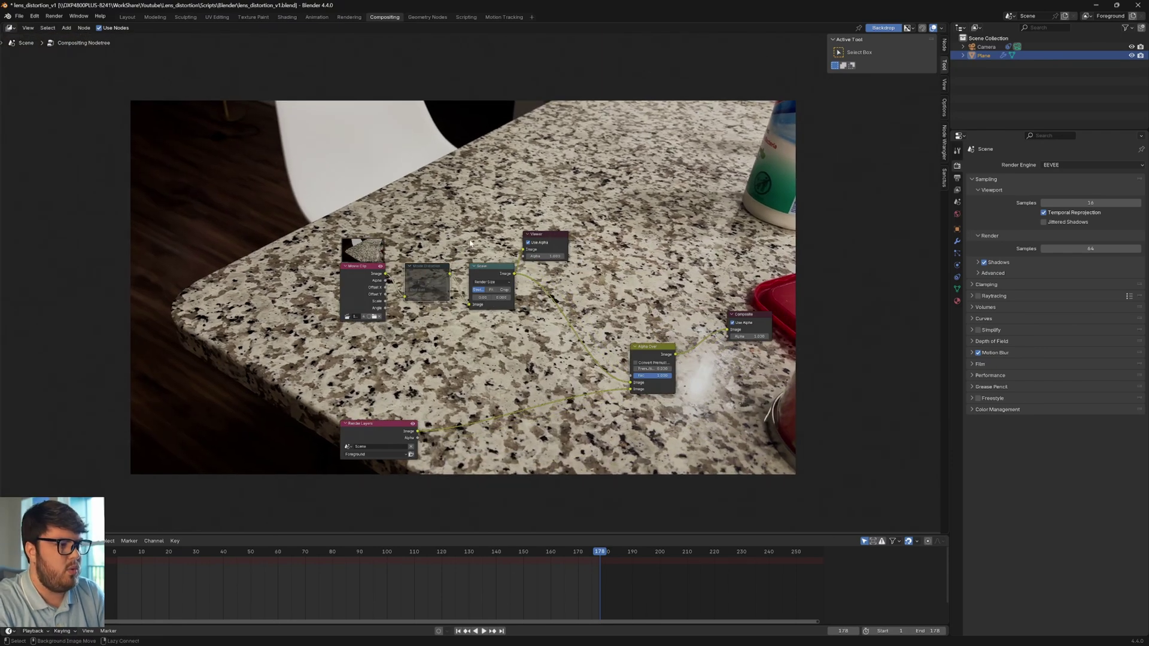
pyautogui.press('v')
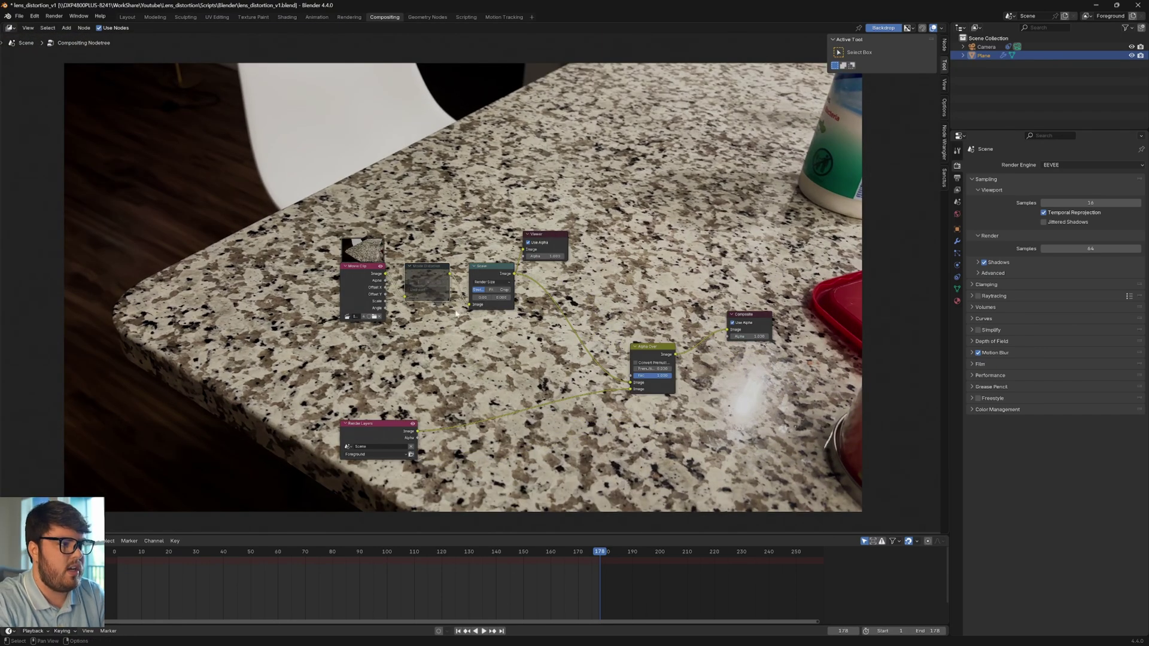
pyautogui.press('m')
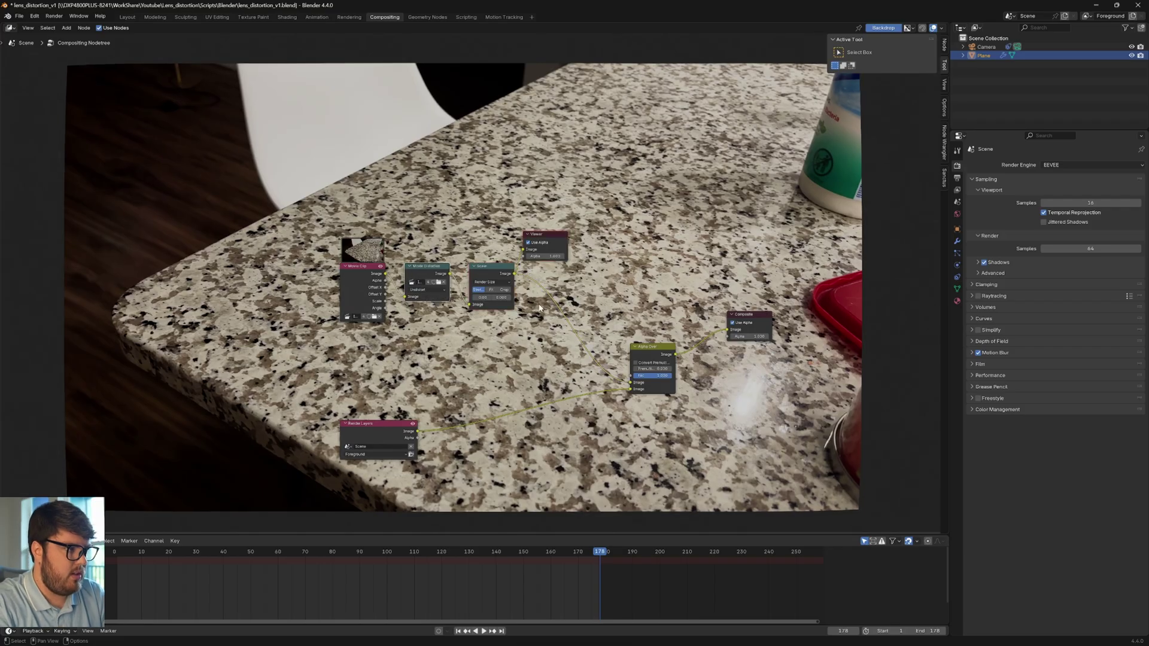
# Move the Viewer node away from the Scale node and preview the Alpha Over result with the grid over the footage.
pyautogui.moveTo(555, 233); pyautogui.dragTo(694, 249)
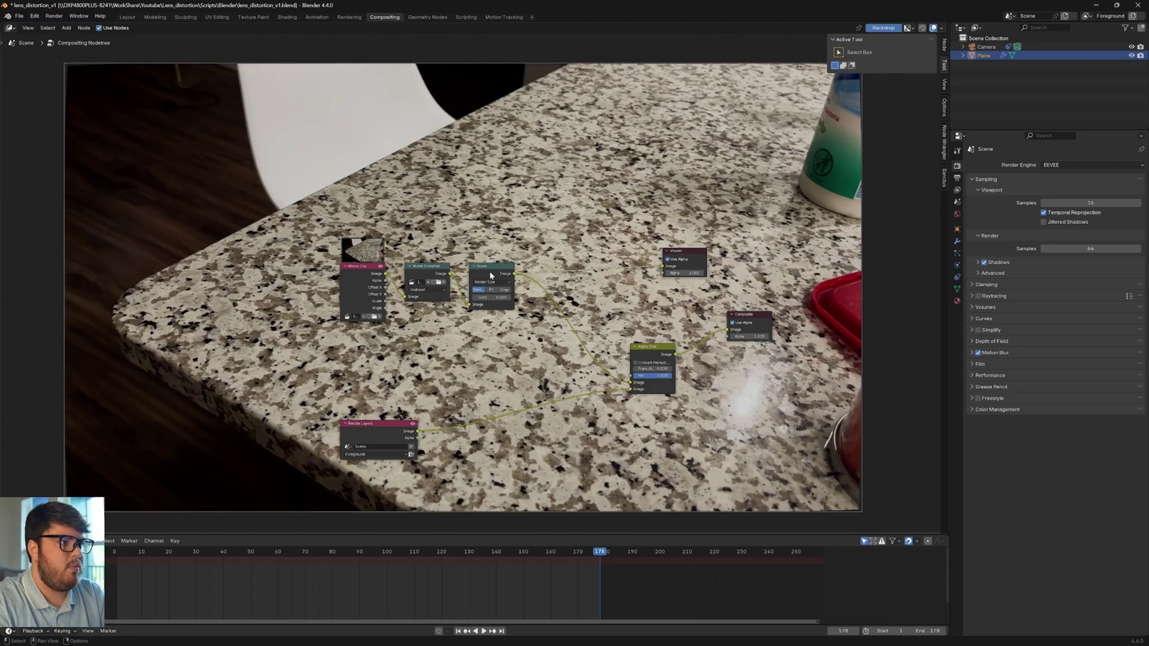
pyautogui.moveTo(489, 271); pyautogui.dragTo(466, 266, button='middle')
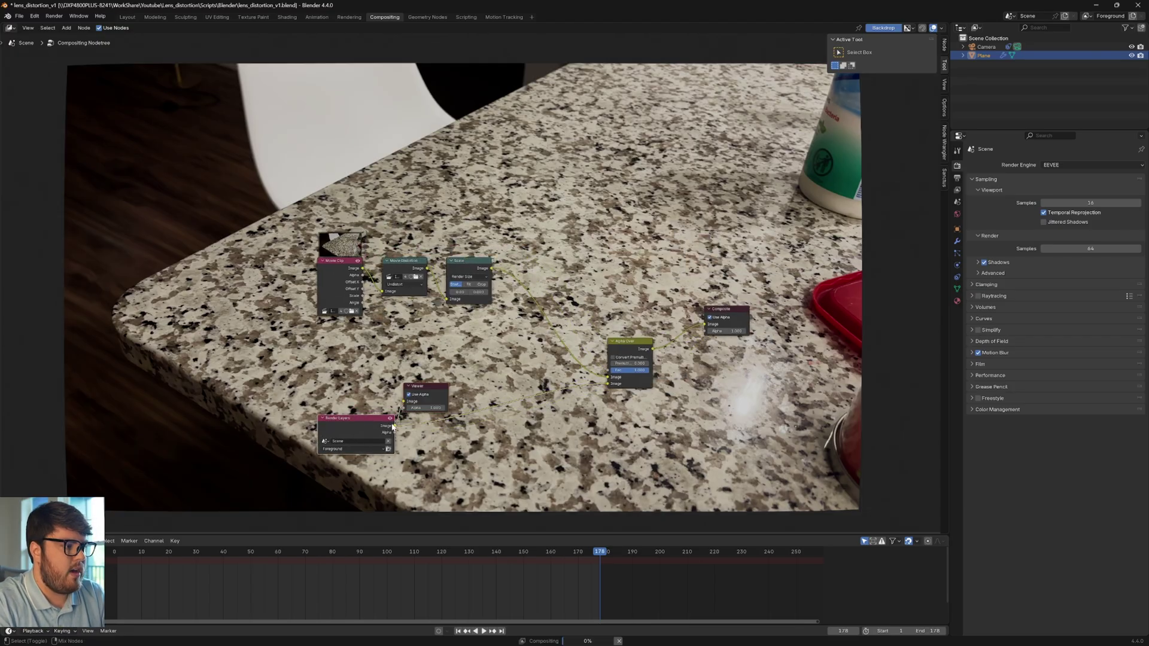
pyautogui.keyDown('ctrl'); pyautogui.keyDown('shift'); pyautogui.click(617, 346); pyautogui.keyUp('shift'); pyautogui.keyUp('ctrl')
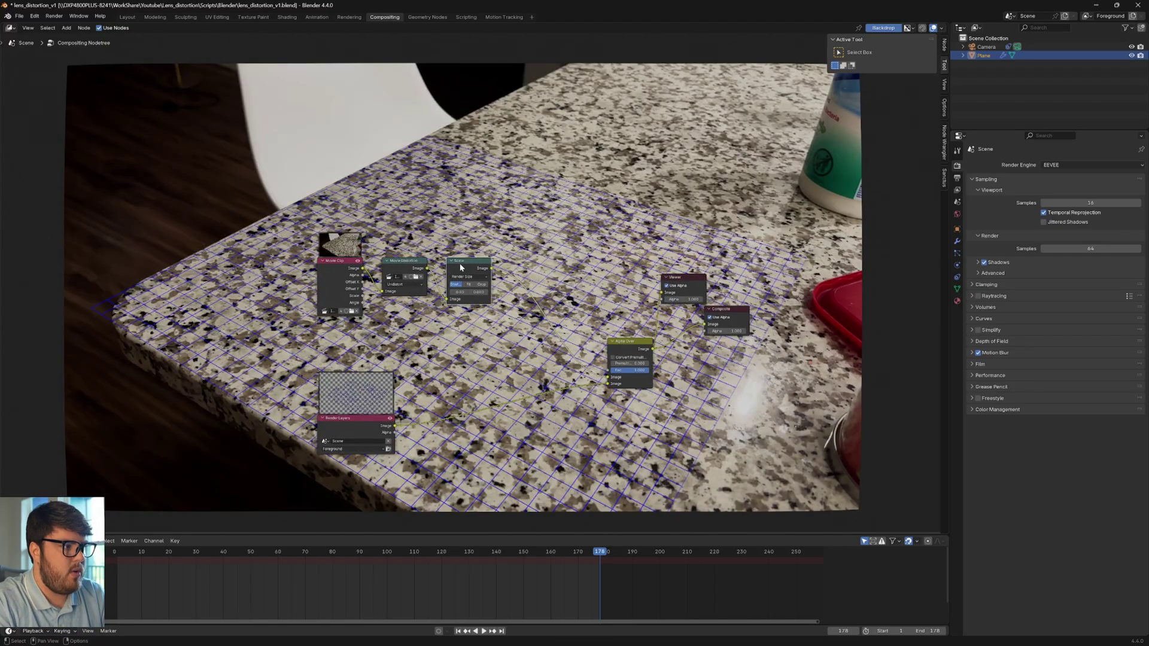
# Delete the Scale node, link the Movie Clip image directly to Alpha Over, and set the Movie Distortion node aside unconnected.
pyautogui.click(450, 273)
pyautogui.press('x')
pyautogui.moveTo(382, 296); pyautogui.dragTo(607, 377)
pyautogui.moveTo(335, 274); pyautogui.dragTo(343, 314)
pyautogui.moveTo(405, 265); pyautogui.dragTo(540, 286)
pyautogui.moveTo(541, 287); pyautogui.dragTo(509, 271, button='middle')
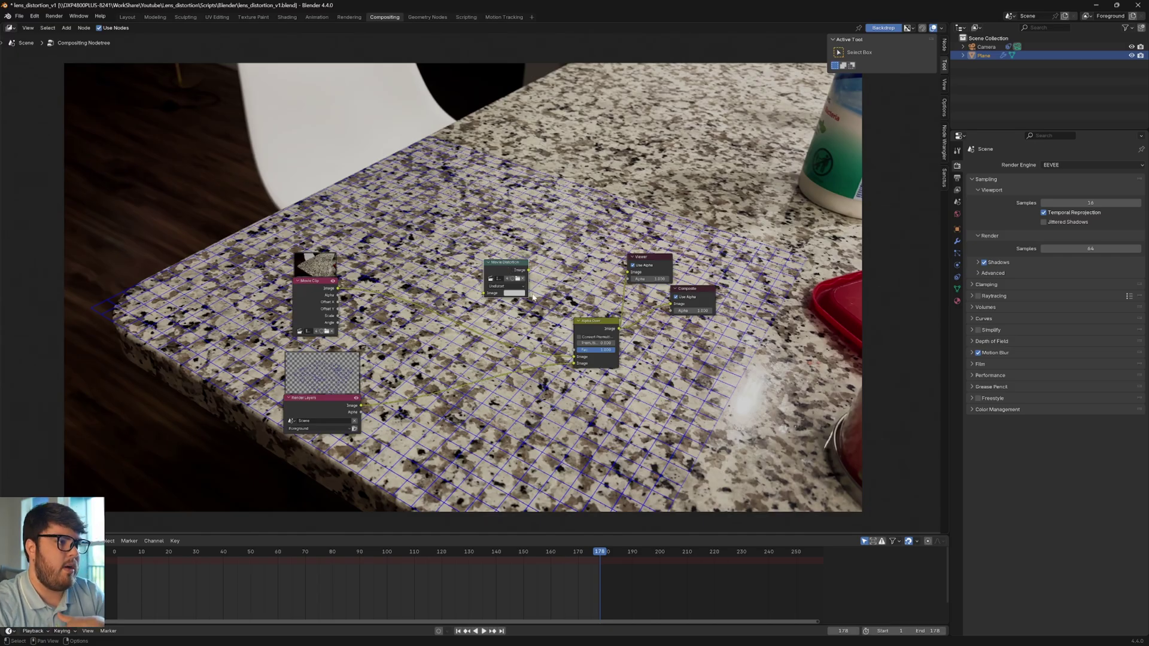
# Insert the Movie Distortion node between the foreground Render Layers node and Alpha Over's second image input.
pyautogui.moveTo(371, 177); pyautogui.dragTo(440, 148, button='middle')
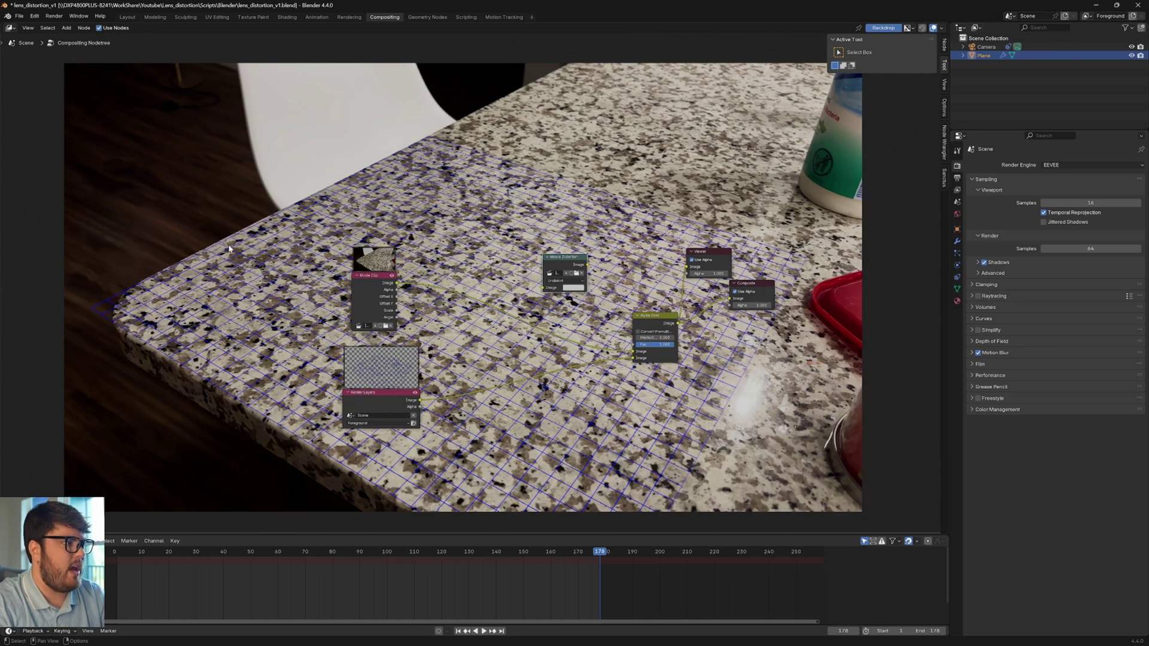
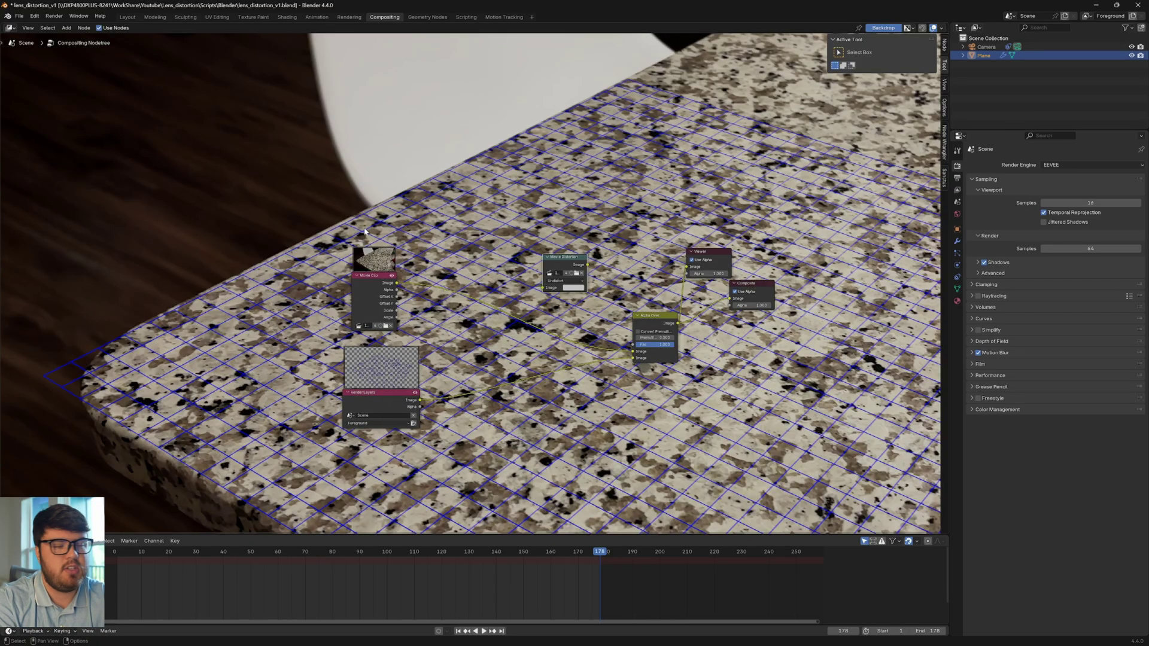
pyautogui.moveTo(384, 401); pyautogui.dragTo(356, 419)
pyautogui.moveTo(565, 268); pyautogui.dragTo(440, 397)
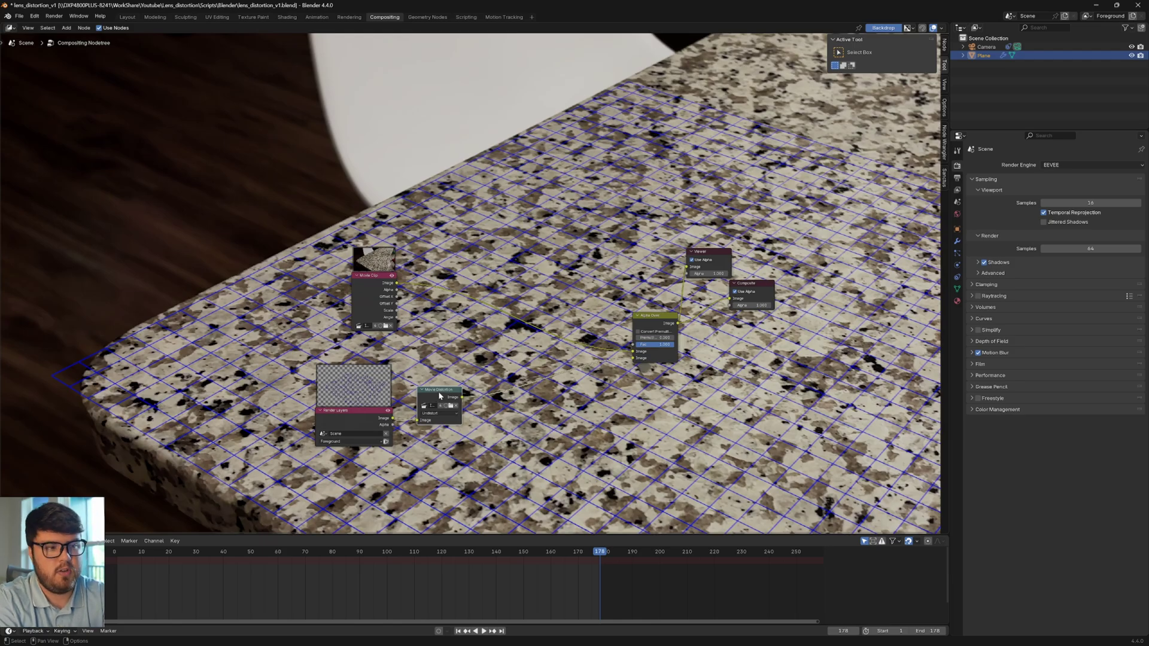
pyautogui.moveTo(430, 396); pyautogui.dragTo(434, 393)
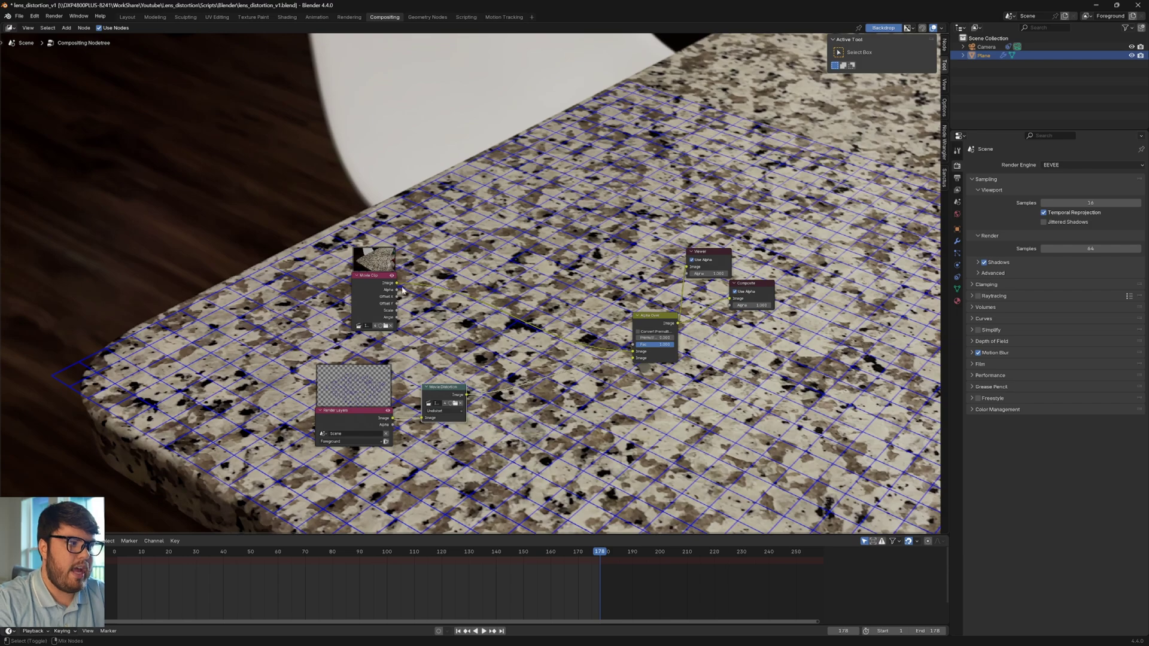
# Preview the outputs of the Movie Clip, Movie Distortion and Alpha Over nodes in turn.
pyautogui.keyDown('ctrl'); pyautogui.keyDown('shift'); pyautogui.click(375, 296); pyautogui.keyUp('shift'); pyautogui.keyUp('ctrl')
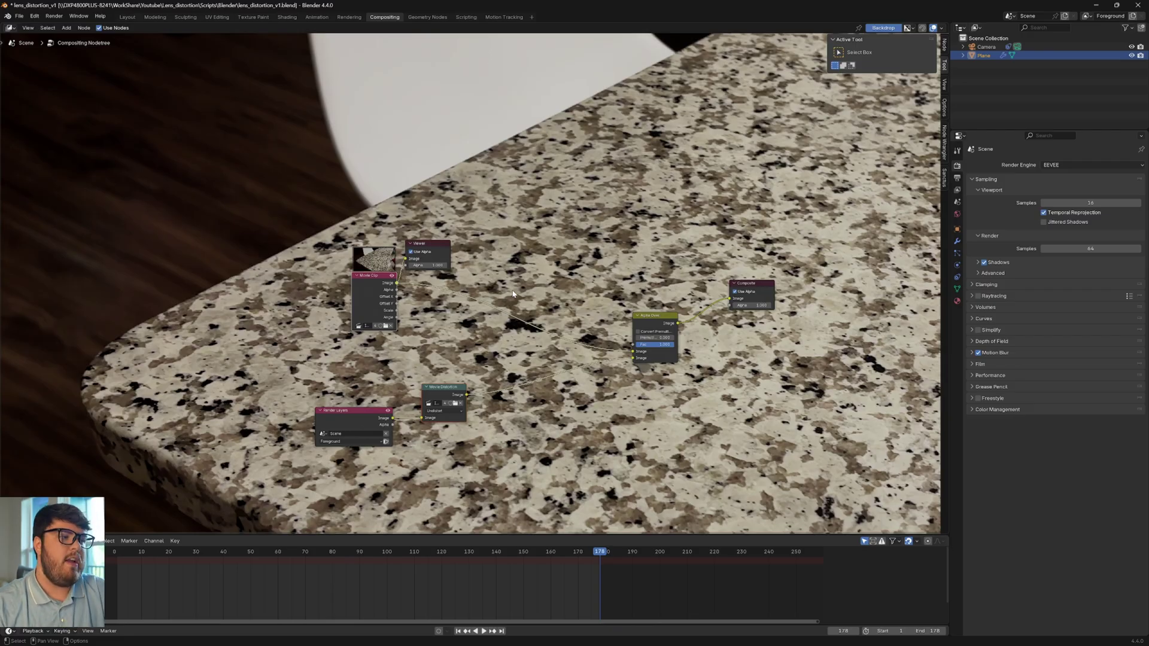
pyautogui.keyDown('ctrl'); pyautogui.keyDown('shift'); pyautogui.click(464, 396); pyautogui.keyUp('shift'); pyautogui.keyUp('ctrl')
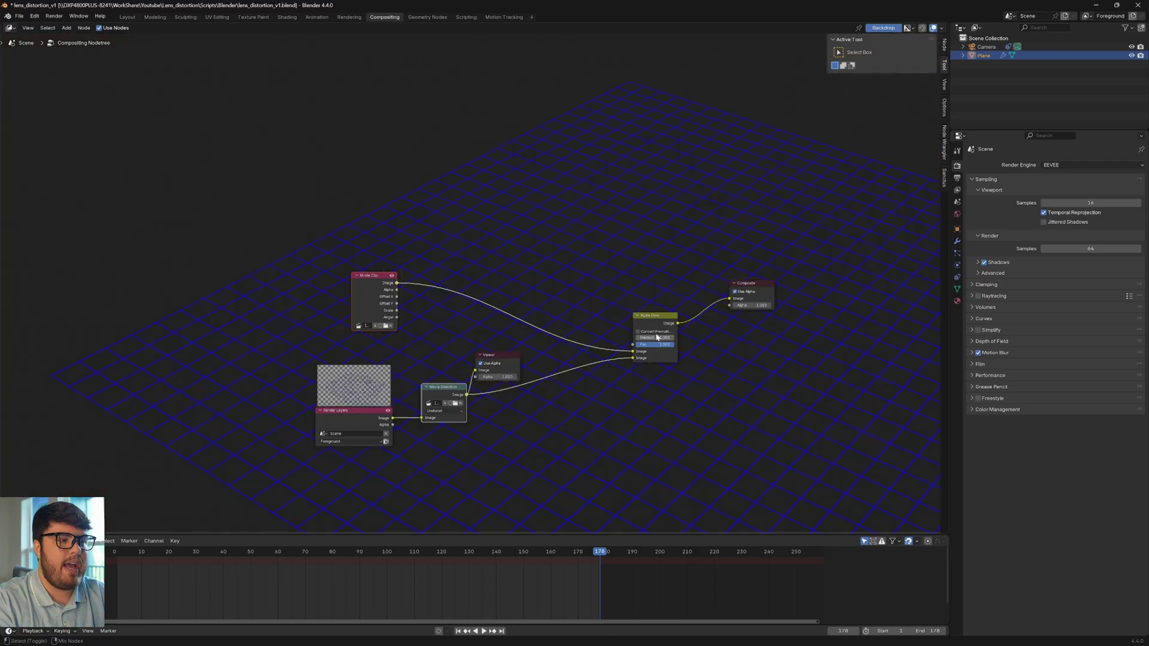
pyautogui.keyDown('ctrl'); pyautogui.keyDown('shift'); pyautogui.click(658, 323); pyautogui.keyUp('shift'); pyautogui.keyUp('ctrl')
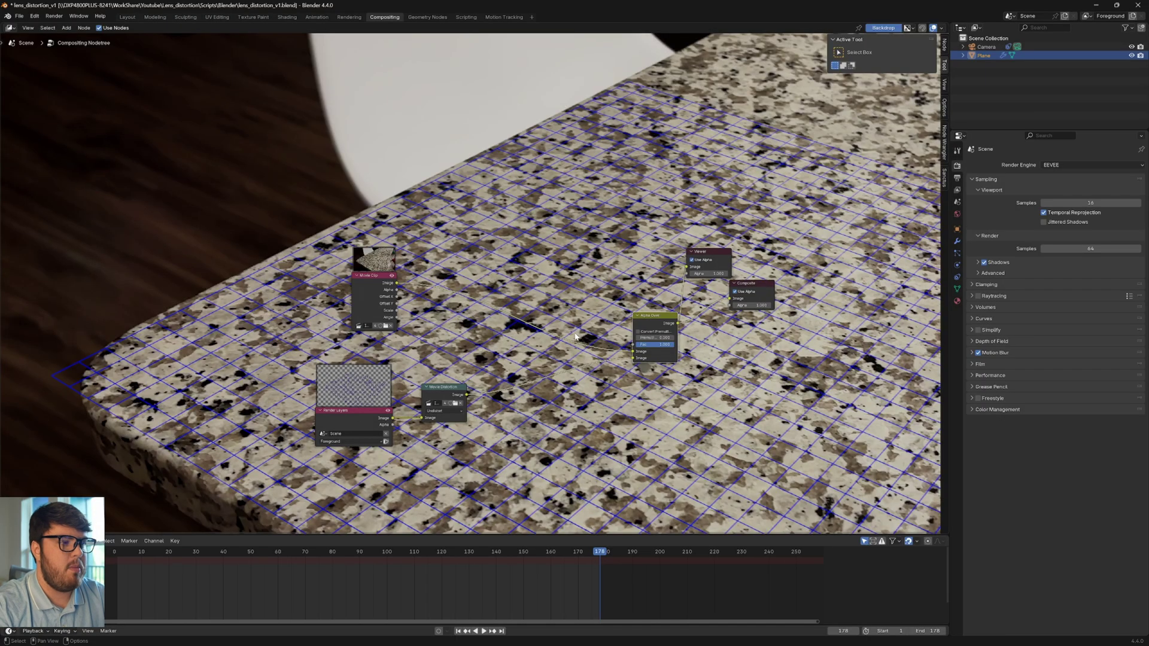
# Set the Movie Distortion node on the grid render to Distort.
pyautogui.click(435, 412)
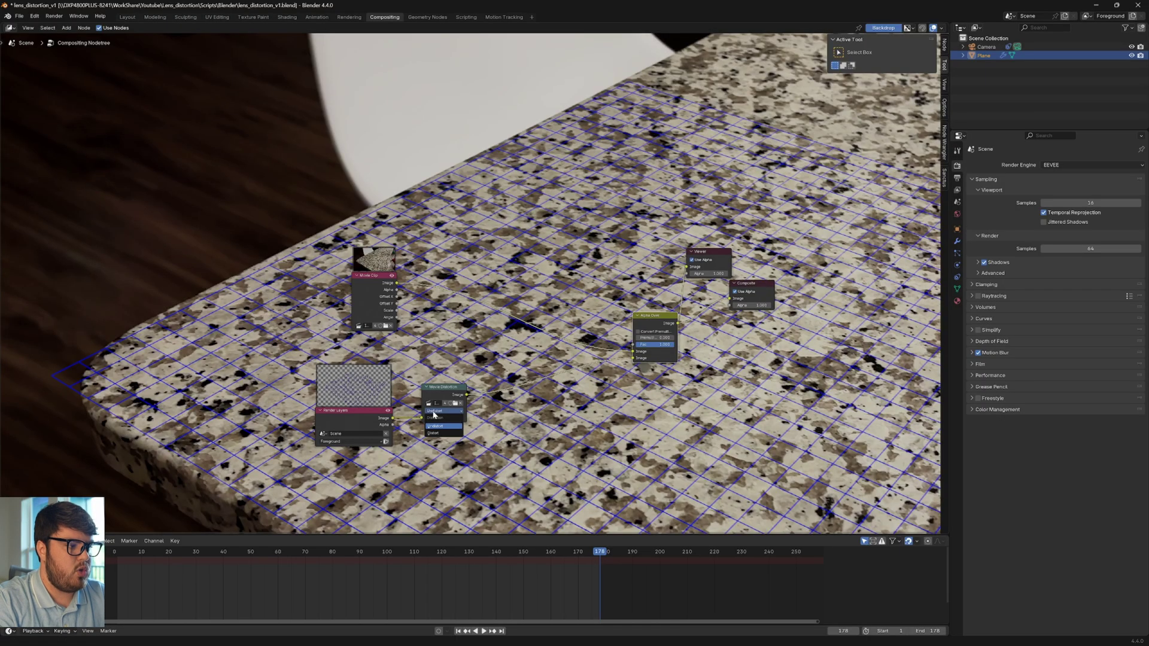
pyautogui.click(441, 433)
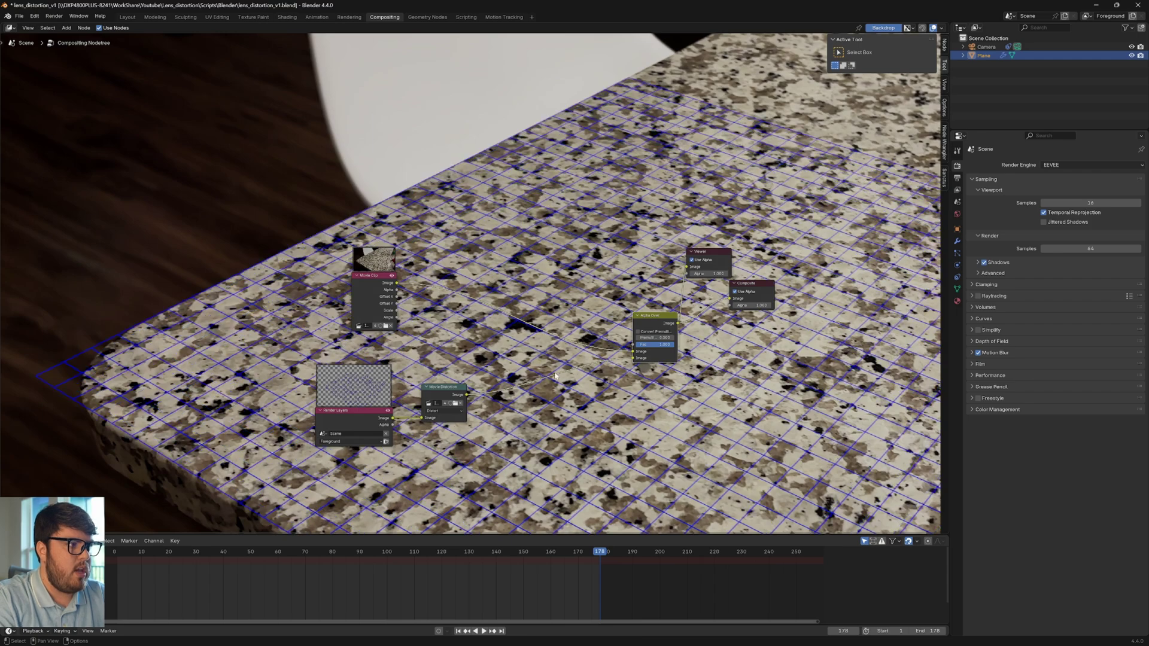
pyautogui.moveTo(567, 360); pyautogui.dragTo(551, 360, button='middle')
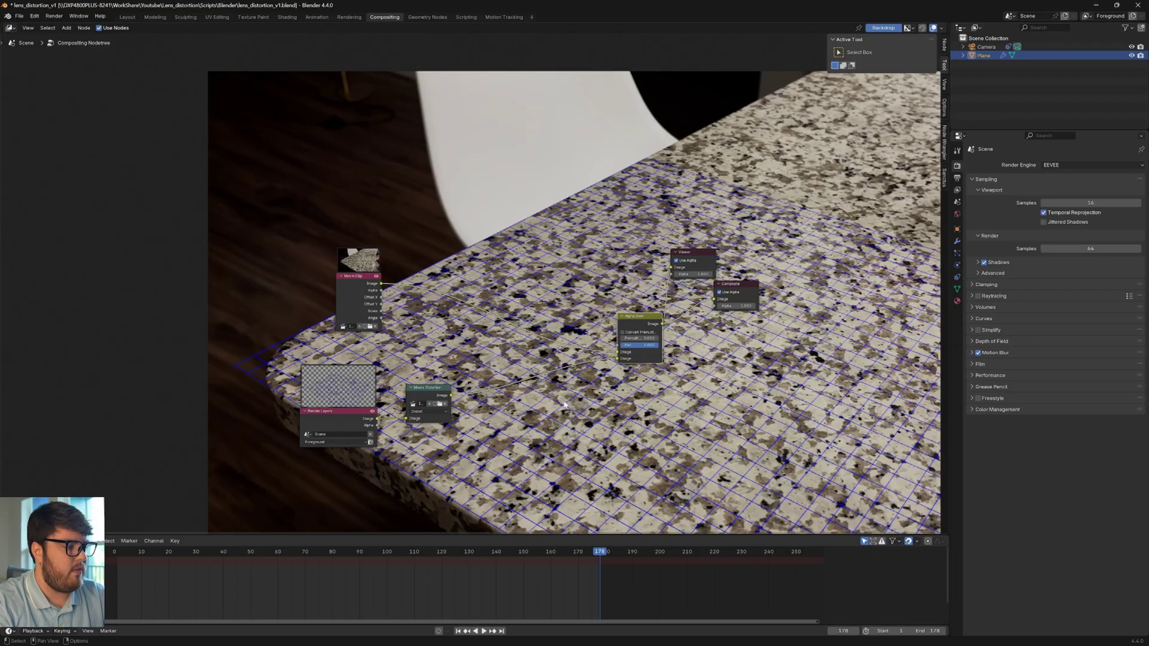
pyautogui.moveTo(389, 443); pyautogui.dragTo(379, 457, button='middle')
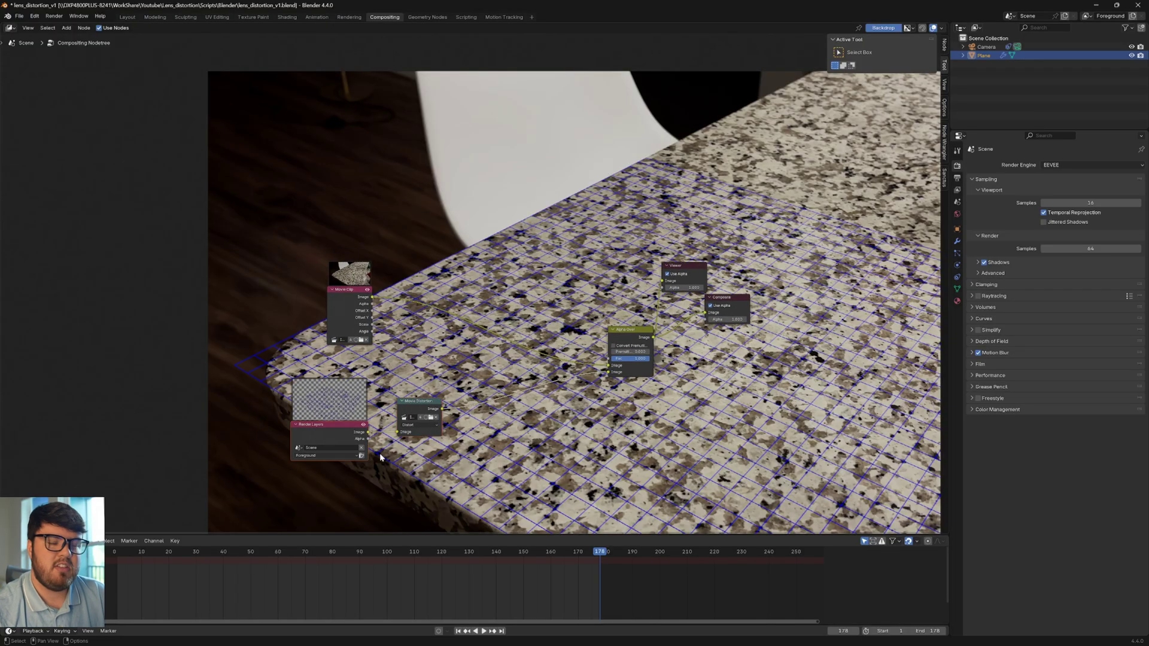
# Inspect the distorted grid over the countertop footage in the backdrop and select the Movie Distortion node.
pyautogui.moveTo(440, 478); pyautogui.dragTo(404, 436, button='middle')
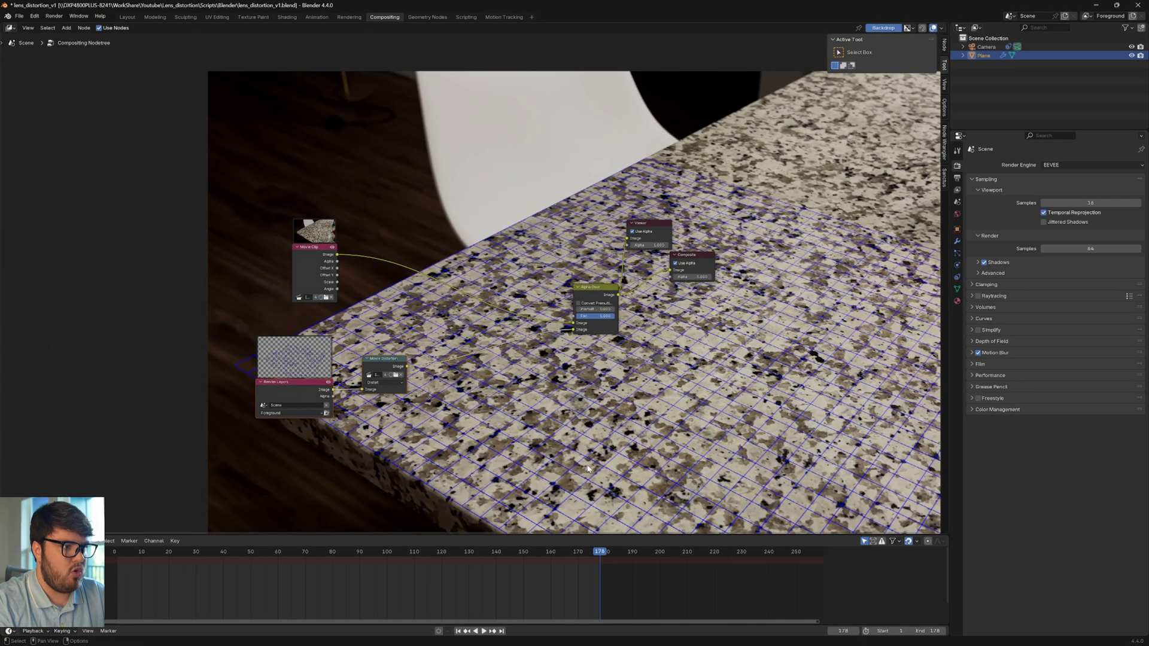
pyautogui.keyDown('alt'); pyautogui.moveTo(547, 422); pyautogui.dragTo(532, 376, button='middle'); pyautogui.keyUp('alt')
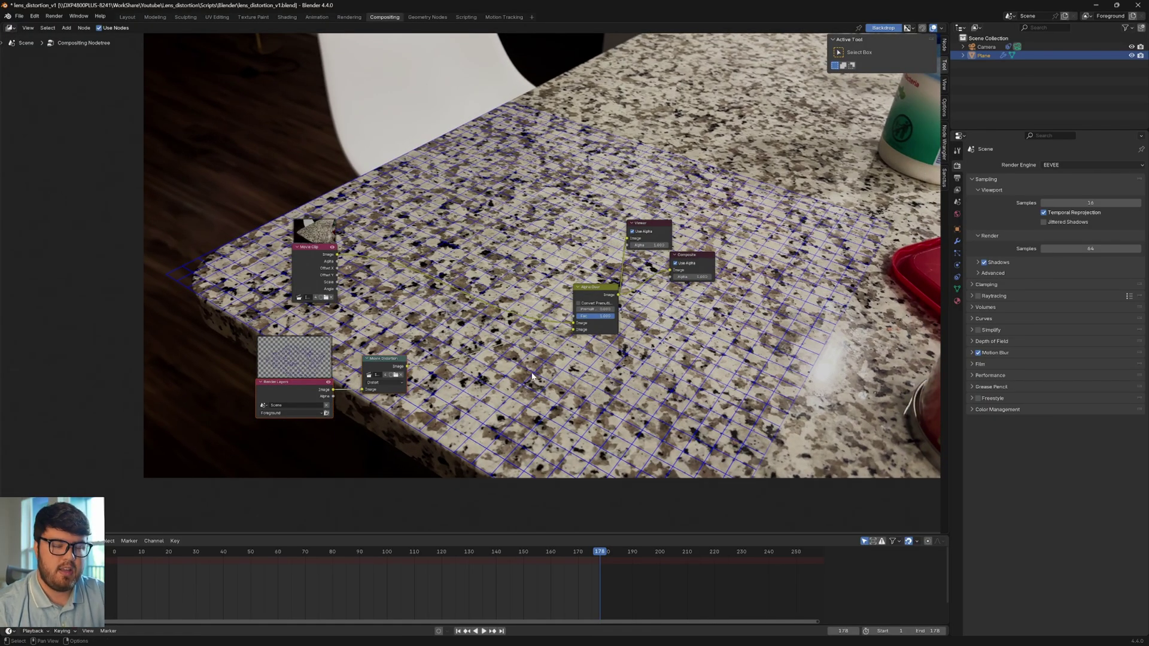
pyautogui.hotkey('alt', 'v')
pyautogui.hotkey('alt', 'v')
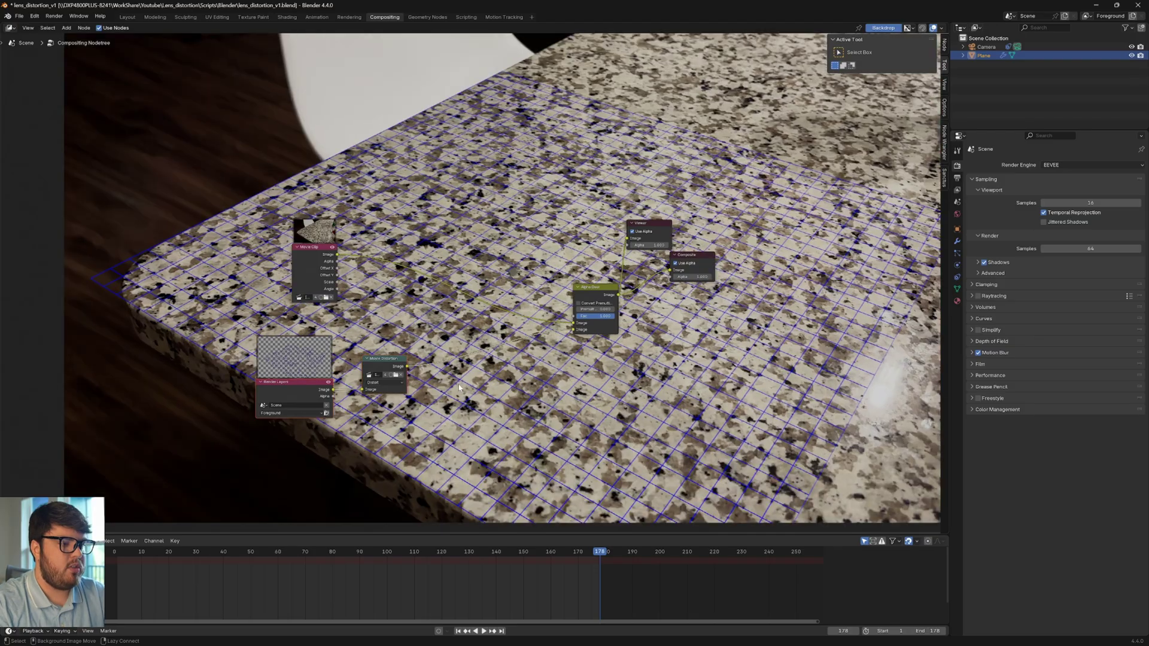
pyautogui.press('v')
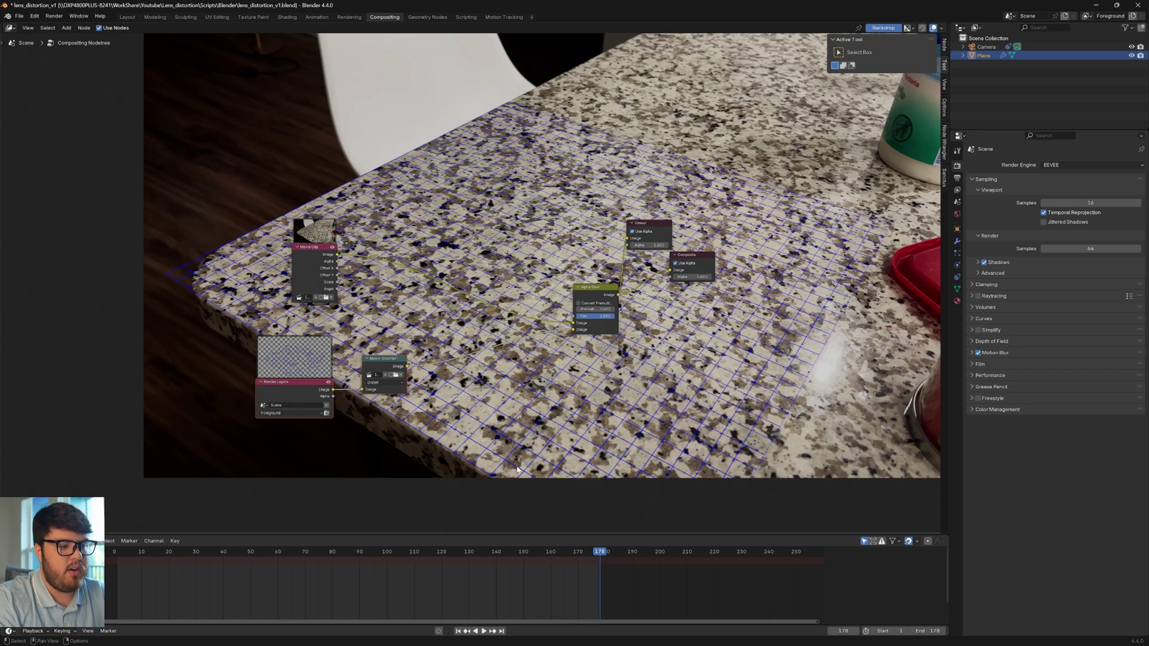
pyautogui.click(387, 363)
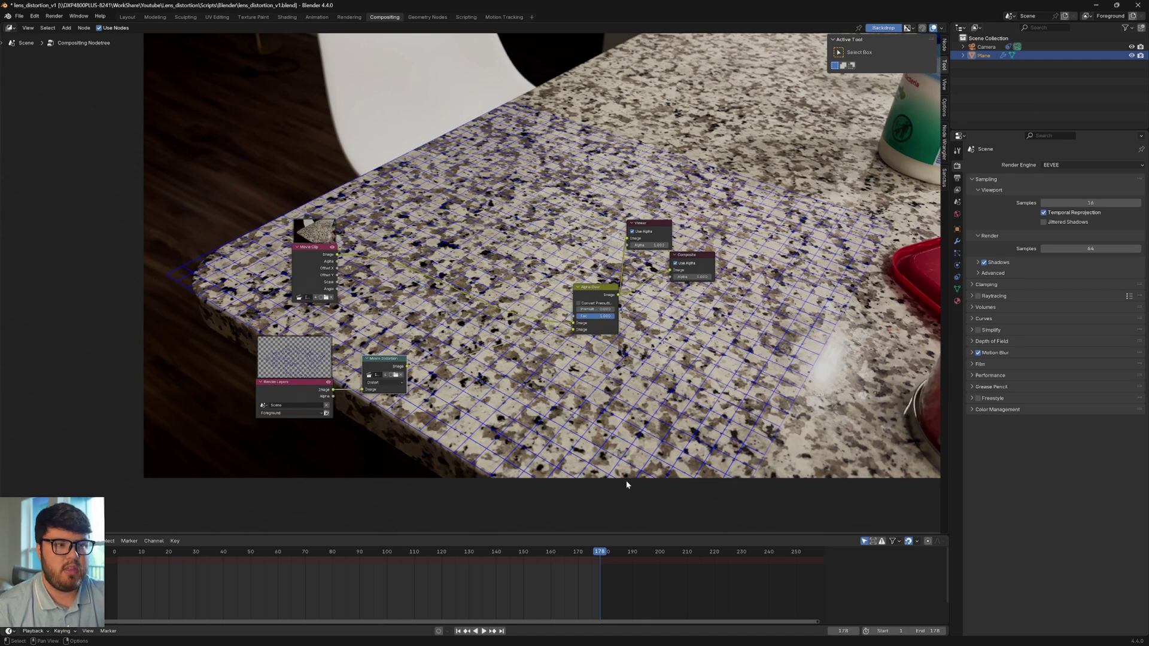
# Show the render output settings and examine up close how the grid lines follow the countertop's straight edge and corner.
pyautogui.click(958, 179)
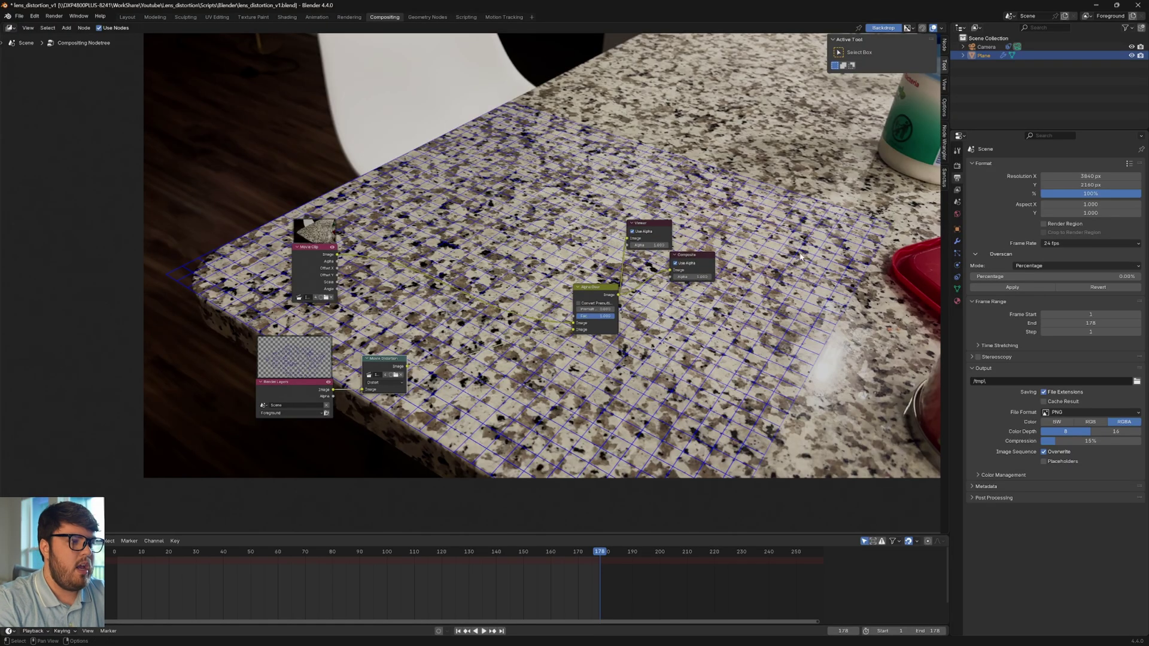
pyautogui.hotkey('alt', 'v')
pyautogui.hotkey('alt', 'v')
pyautogui.hotkey('alt', 'v')
pyautogui.hotkey('alt', 'v')
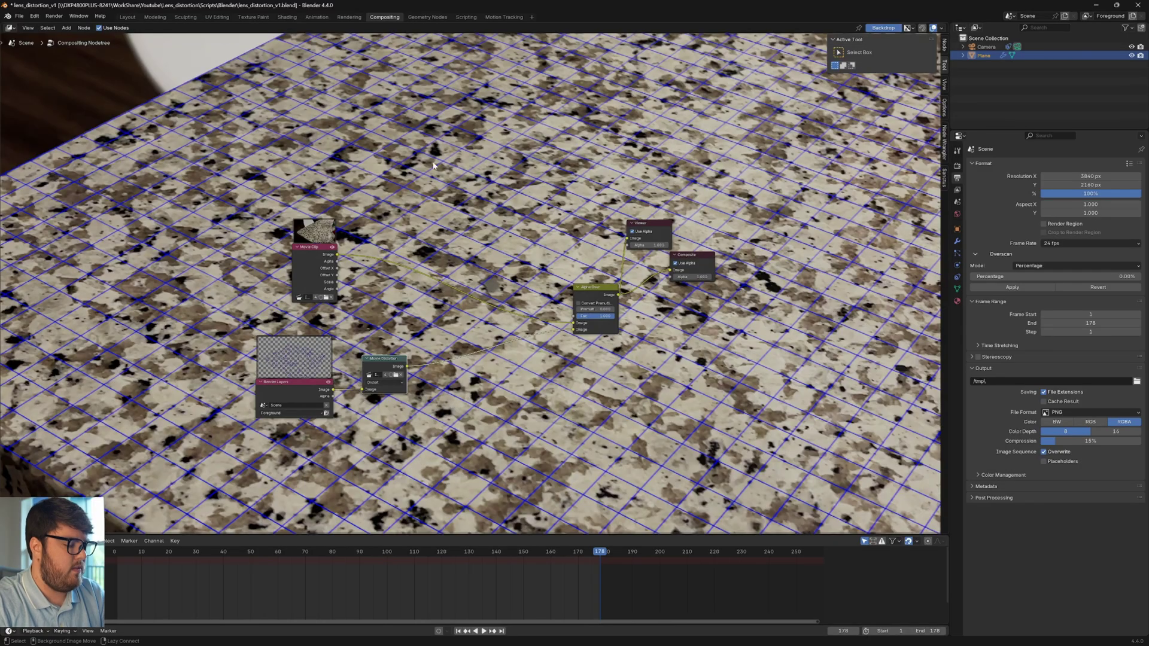
pyautogui.hotkey('alt', 'v')
pyautogui.hotkey('alt', 'v')
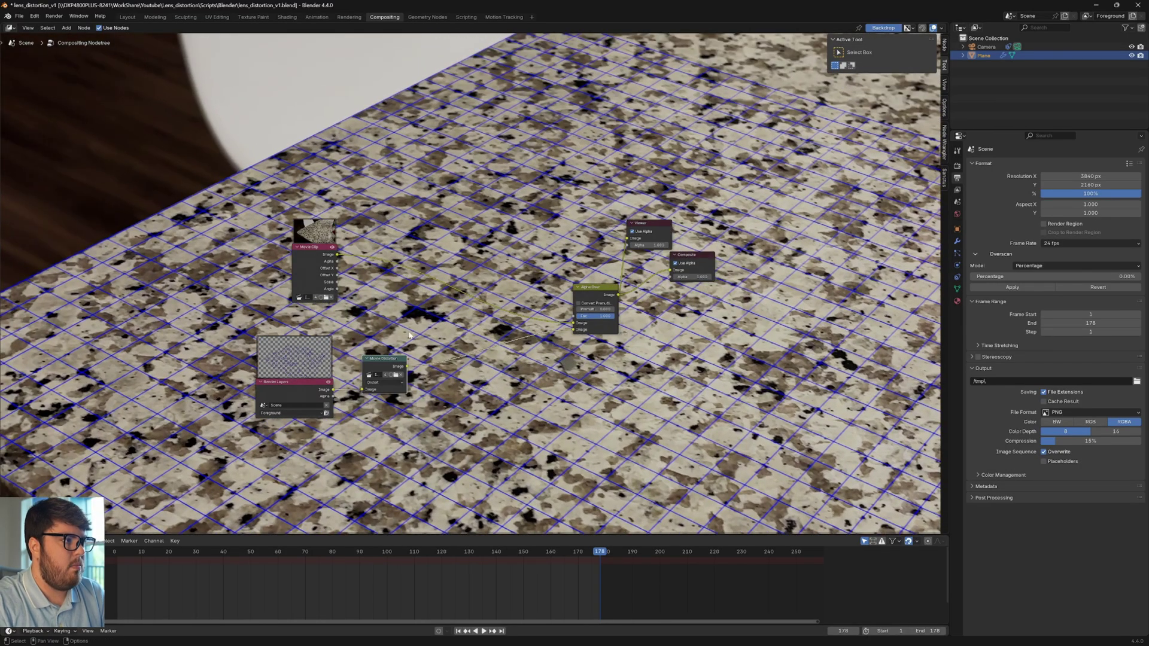
pyautogui.press('v')
pyautogui.press('v')
pyautogui.press('v')
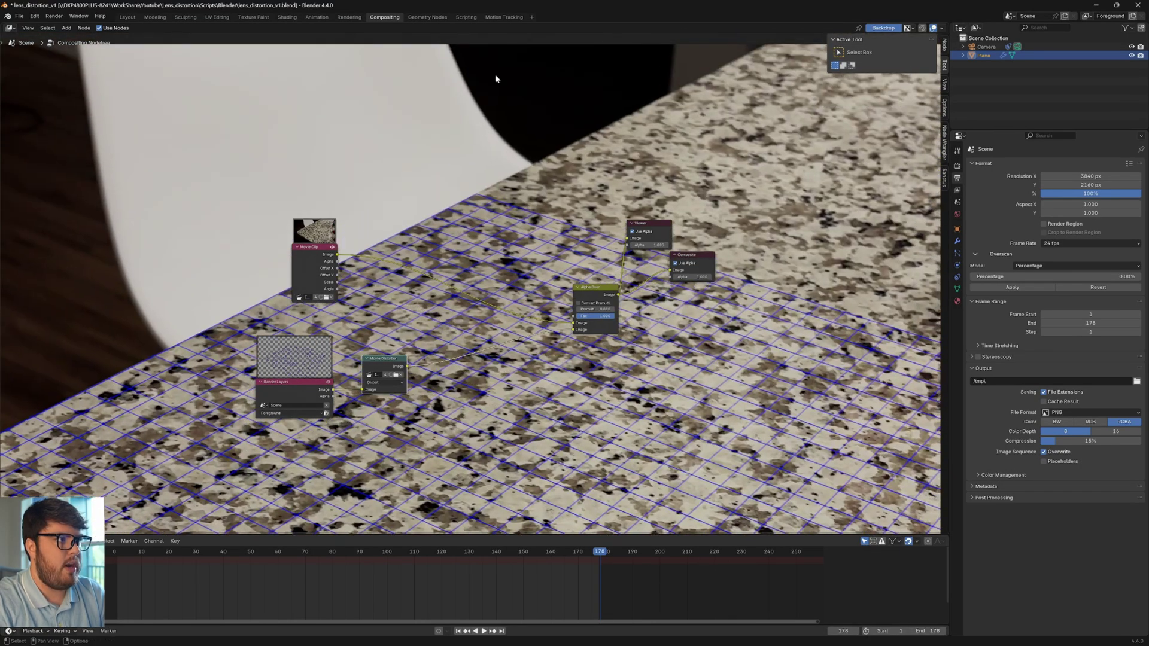
pyautogui.hotkey('alt', 'v')
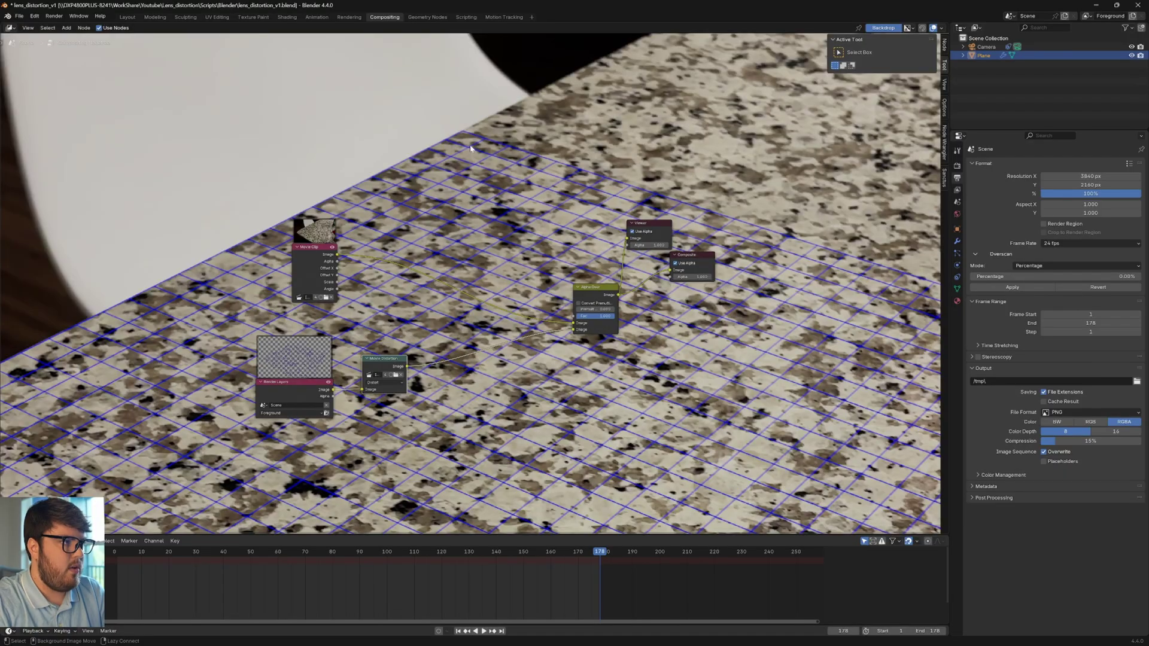
pyautogui.hotkey('alt', 'v')
# Toggle muting on the Movie Distortion node to compare the grid with and without distortion, leaving the node active.
pyautogui.press('m')
pyautogui.press('m')
pyautogui.press('m')
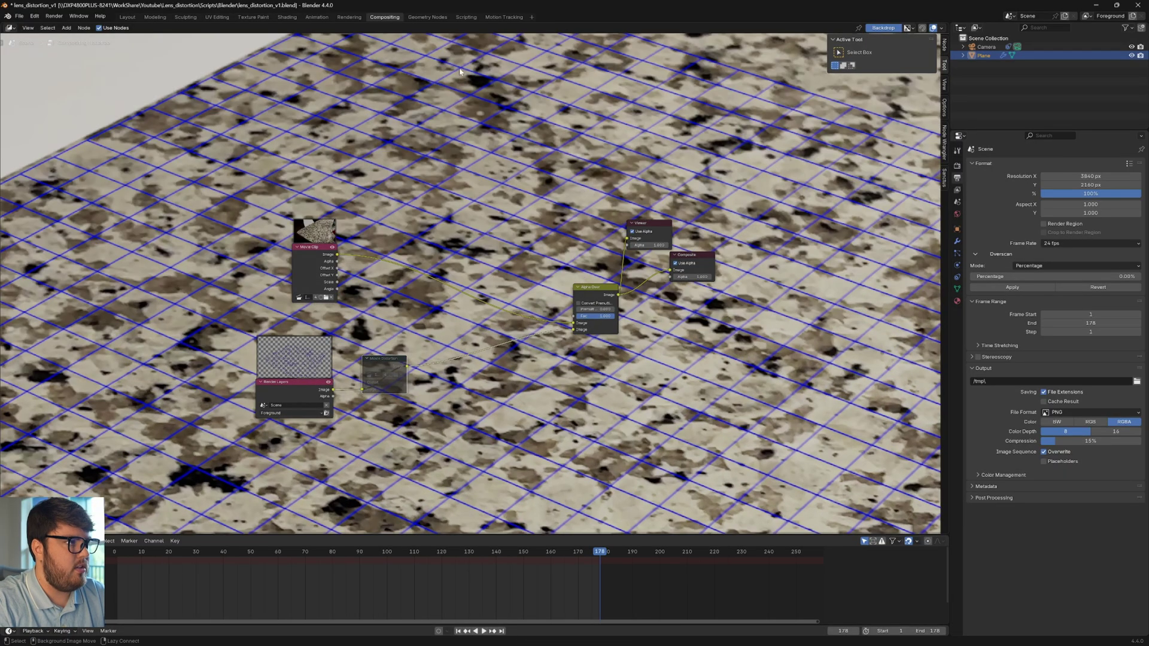
pyautogui.keyDown('alt'); pyautogui.moveTo(461, 71); pyautogui.dragTo(492, 272, button='middle'); pyautogui.keyUp('alt')
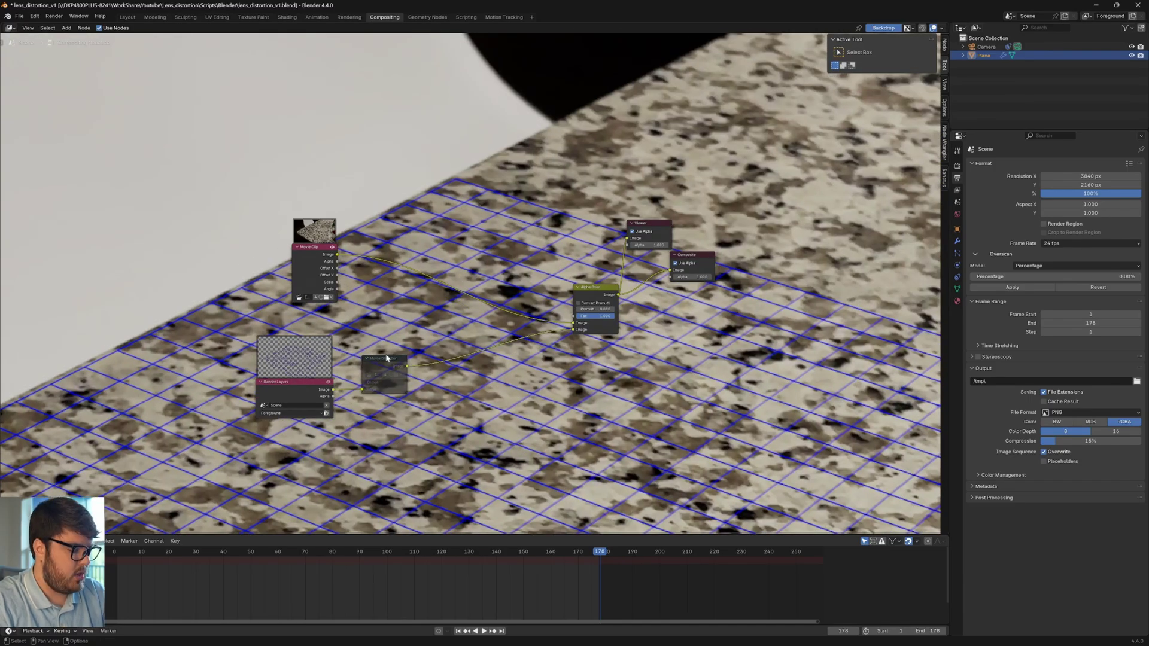
pyautogui.press('m')
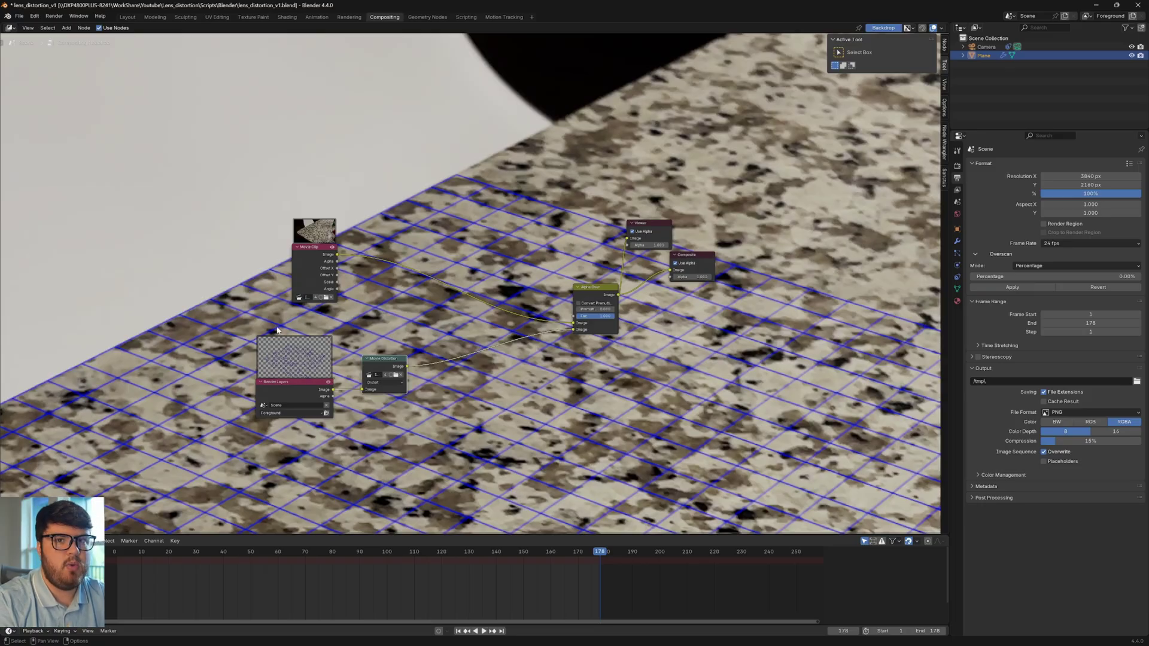
# Try a render resolution scale of 110% and restore it to 100%.
pyautogui.click(1091, 194)
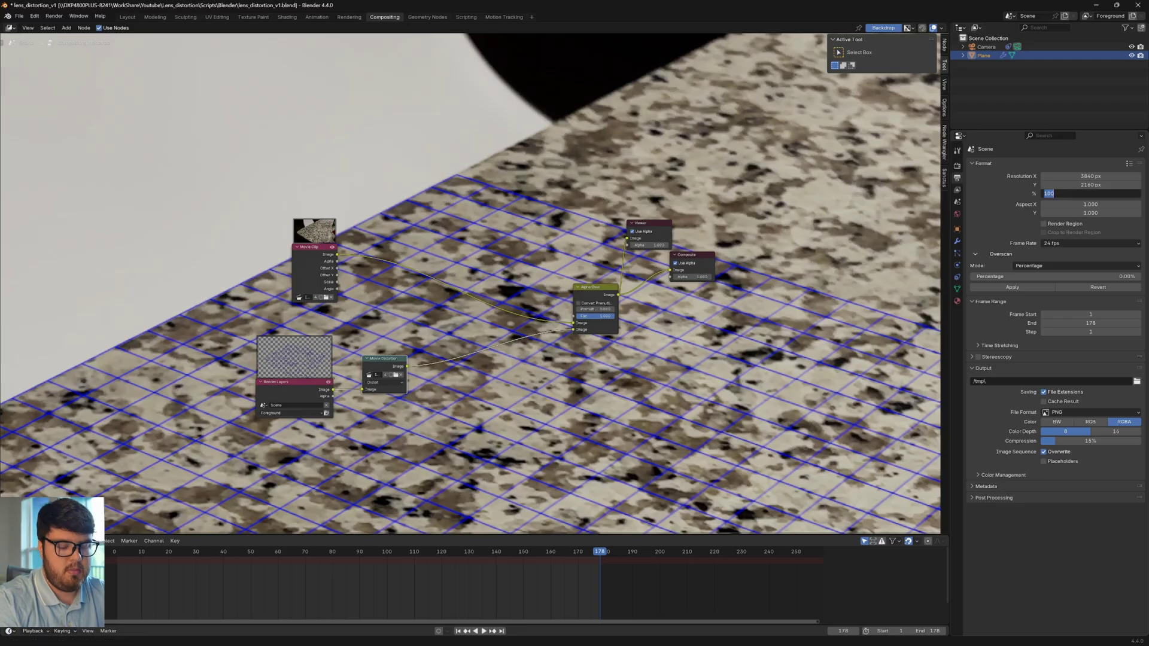
pyautogui.write('110')
pyautogui.press('Return')
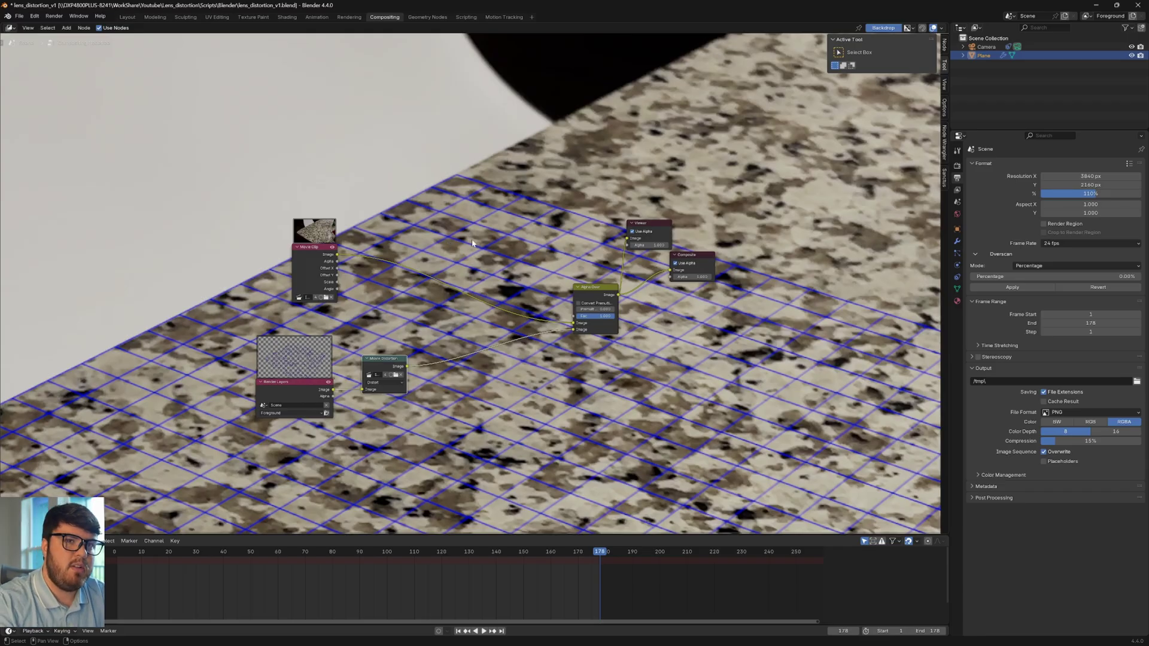
pyautogui.doubleClick(1090, 194)
pyautogui.write('100')
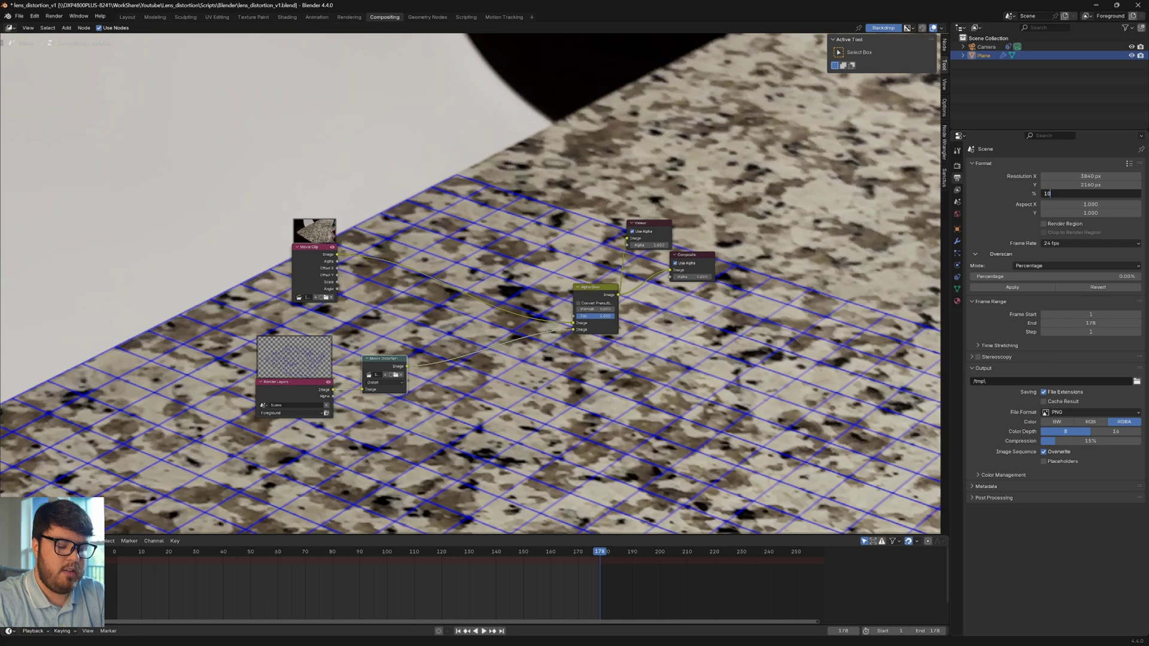
pyautogui.press('Return')
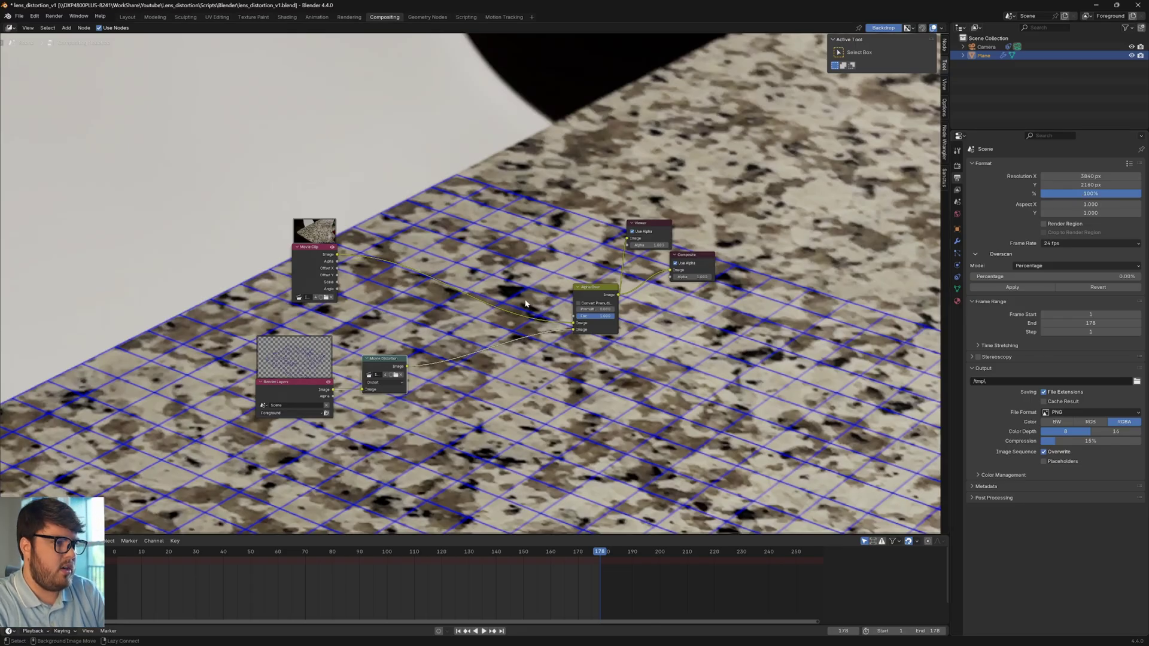
# Examine the grid's alignment along the countertop edge beside the white chair at several backdrop magnifications.
pyautogui.keyDown('alt'); pyautogui.moveTo(525, 303); pyautogui.dragTo(485, 244, button='middle'); pyautogui.keyUp('alt')
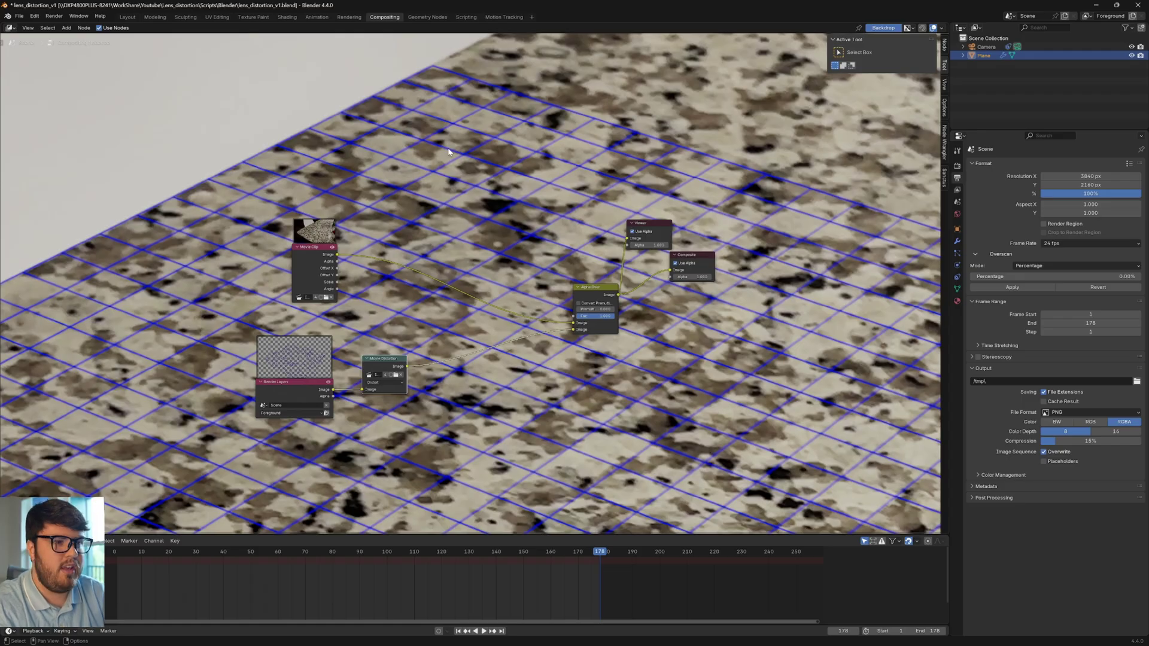
pyautogui.press('v')
pyautogui.press('v')
pyautogui.press('v')
pyautogui.press('v')
pyautogui.press('v')
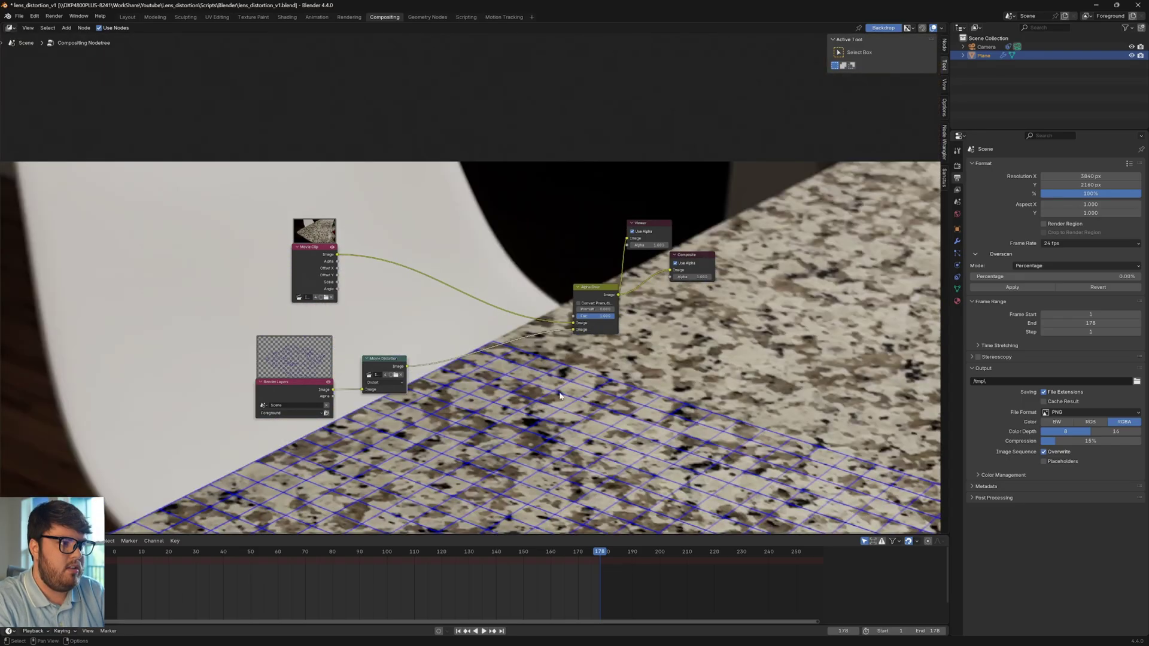
pyautogui.hotkey('alt', 'v')
pyautogui.hotkey('alt', 'v')
pyautogui.hotkey('alt', 'v')
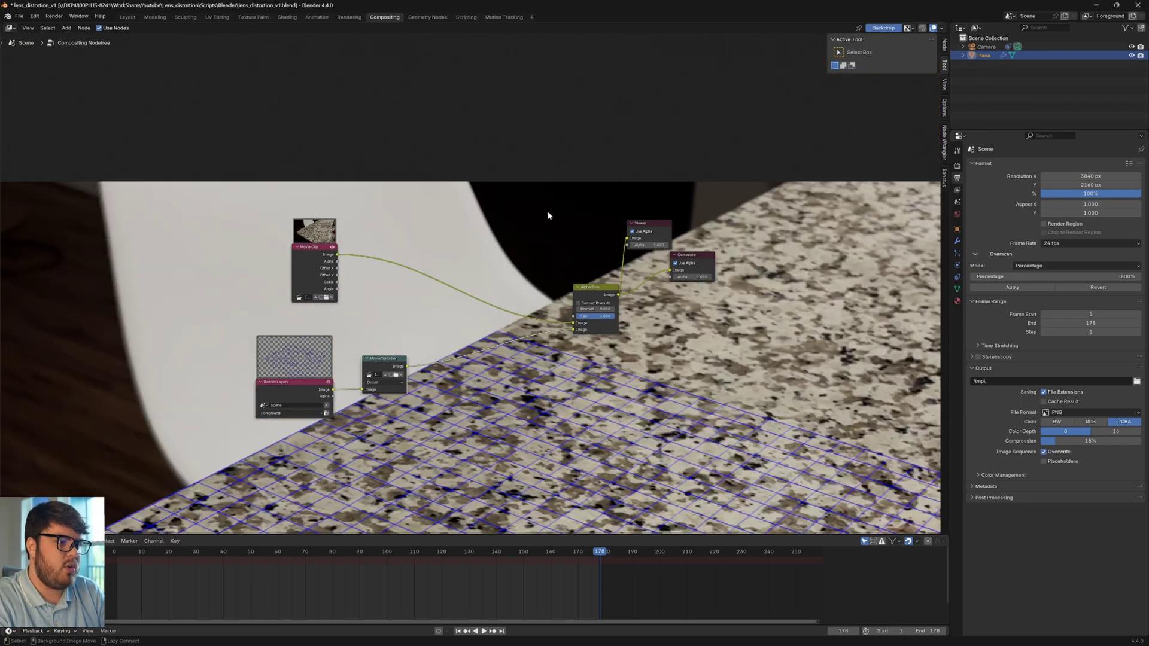
pyautogui.press('v')
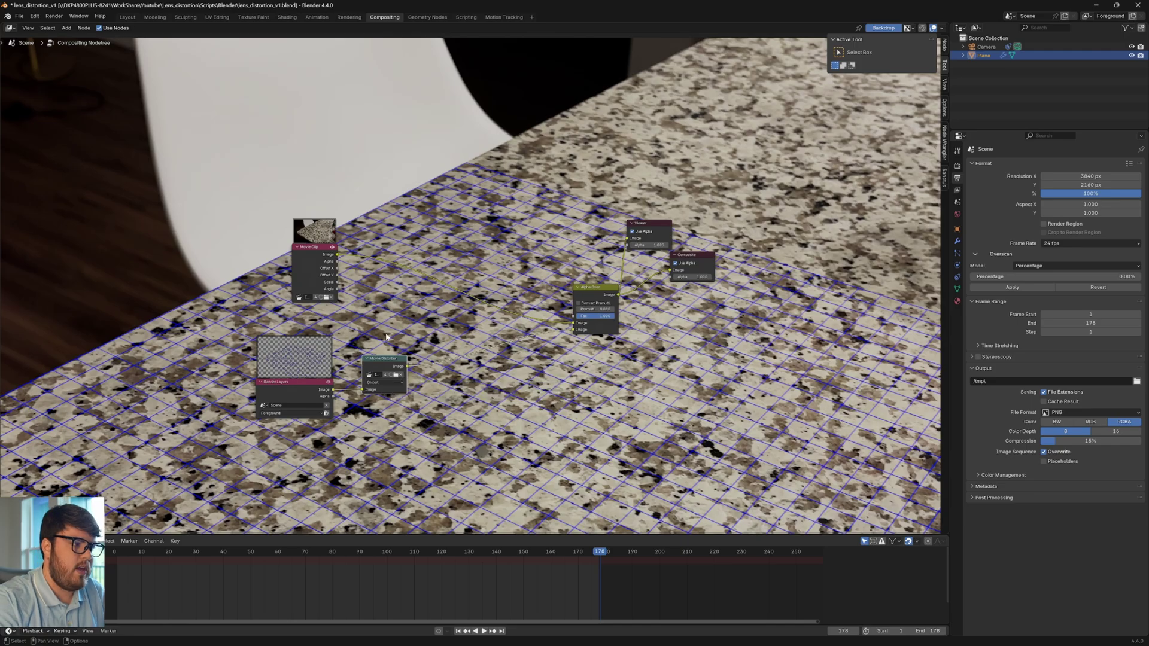
pyautogui.moveTo(406, 367); pyautogui.dragTo(551, 380)
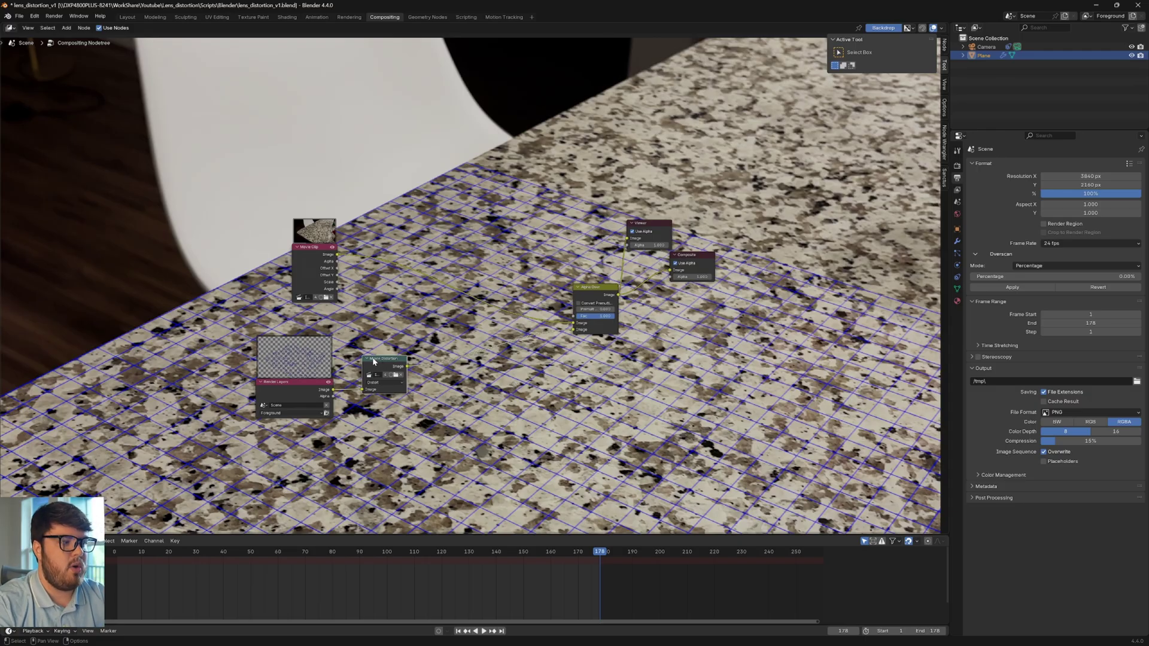
pyautogui.moveTo(375, 361); pyautogui.dragTo(394, 363)
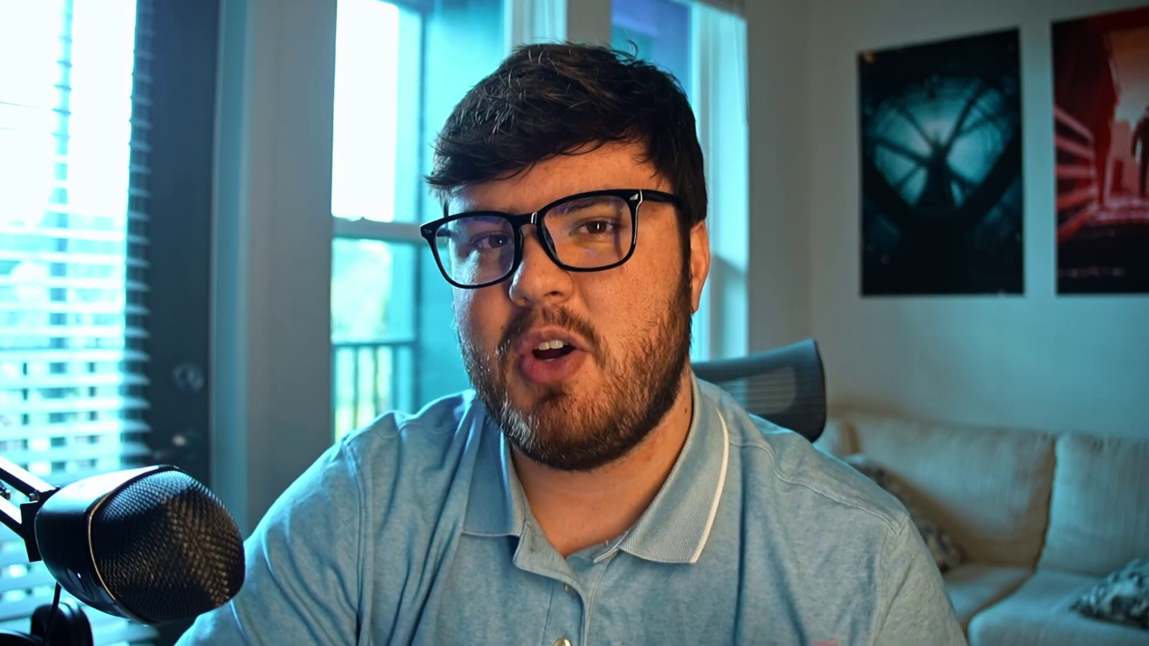